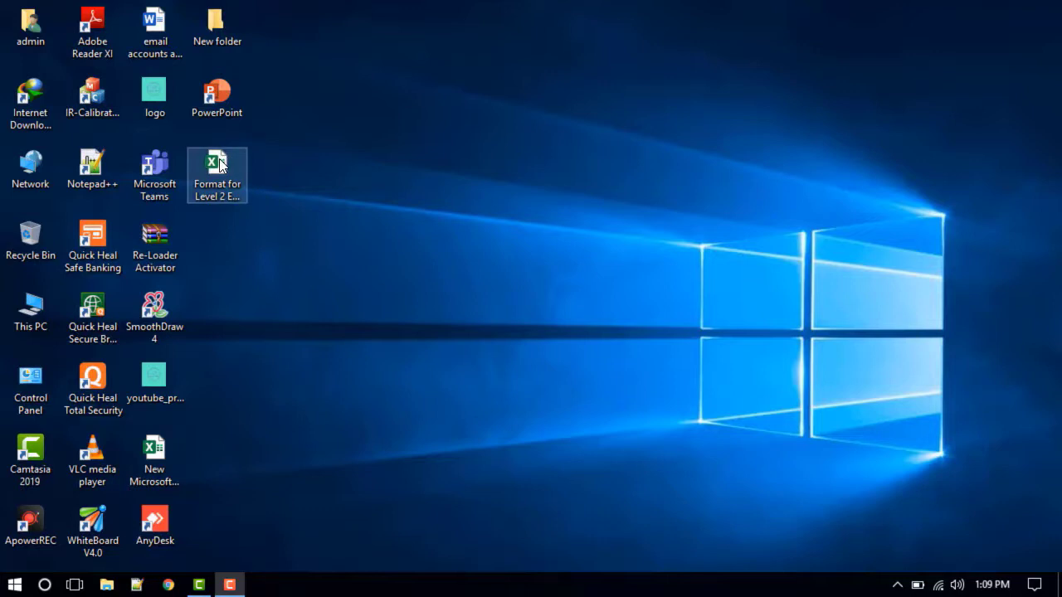
Open the Format for Level 2 Exam-2 Excel workbook from the desktop
left_click(219, 166)
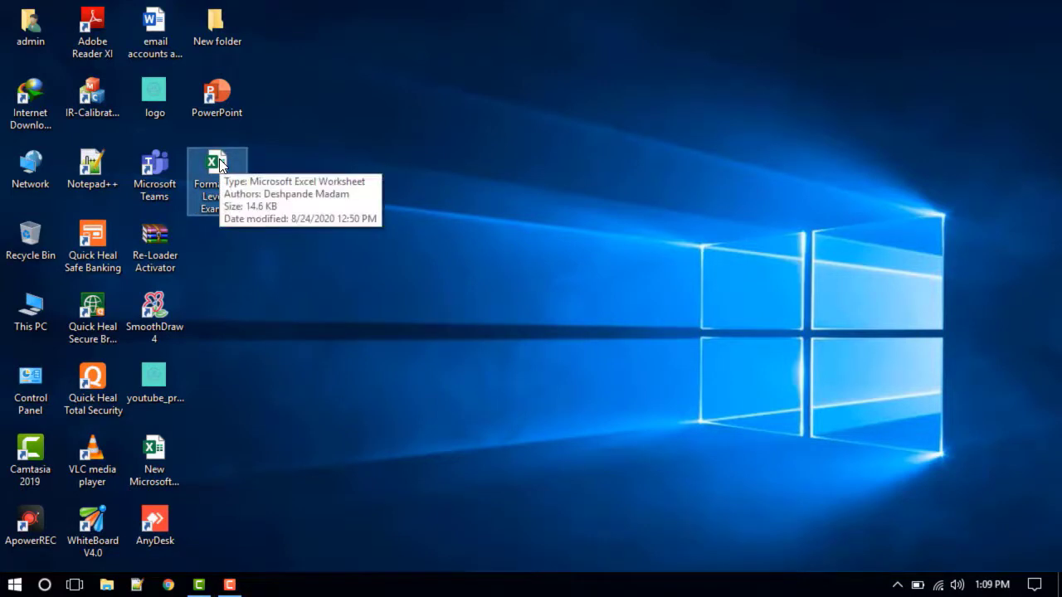
double_click(219, 165)
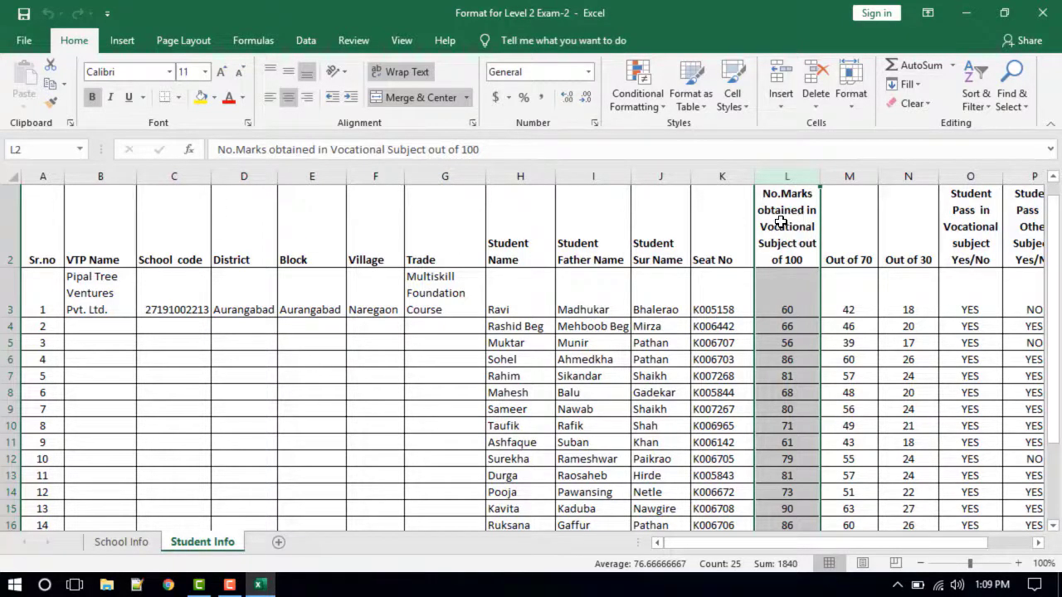
Examine the seat number and vocational marks columns of the Student Info sheet
left_click(722, 243)
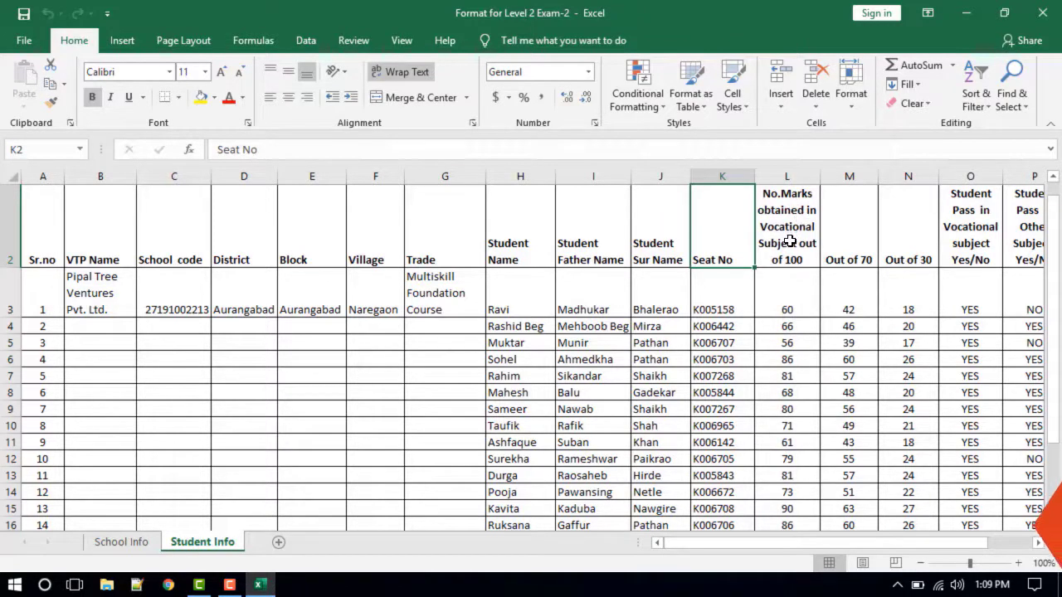
left_click(788, 176)
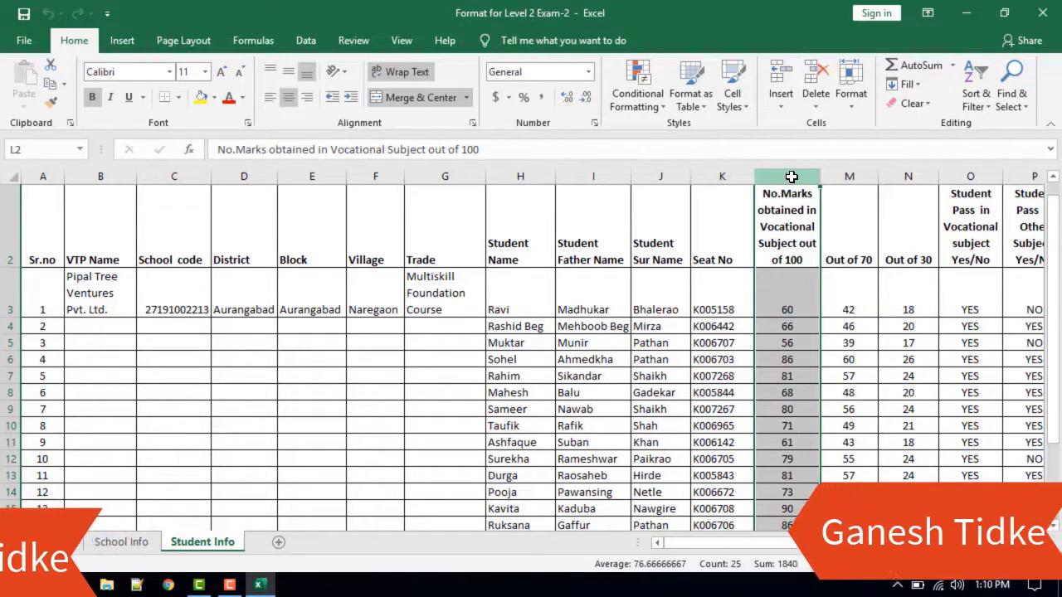
left_click(710, 290)
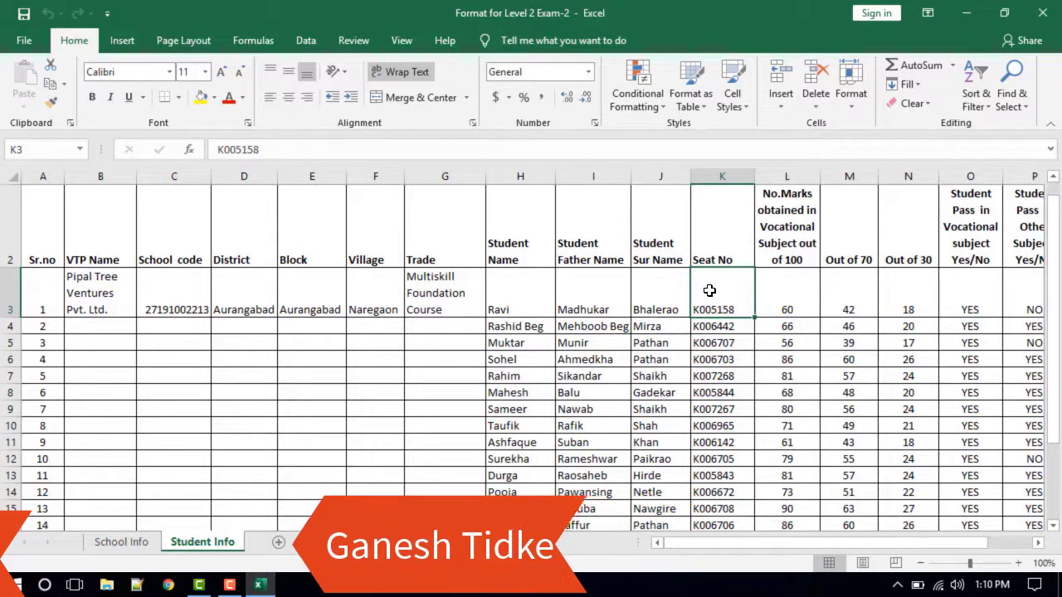
key("shift+Down")
key("shift+Down")
key("shift+Down")
key("shift+Down")
key("shift+Down")
key("shift+Down")
key("shift+Down")
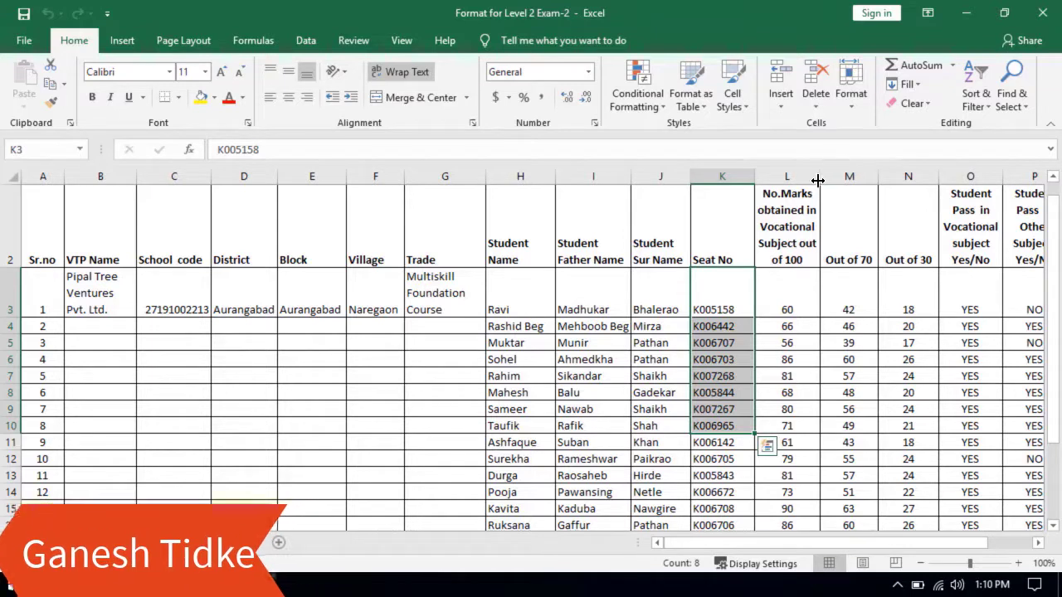
left_click(668, 222)
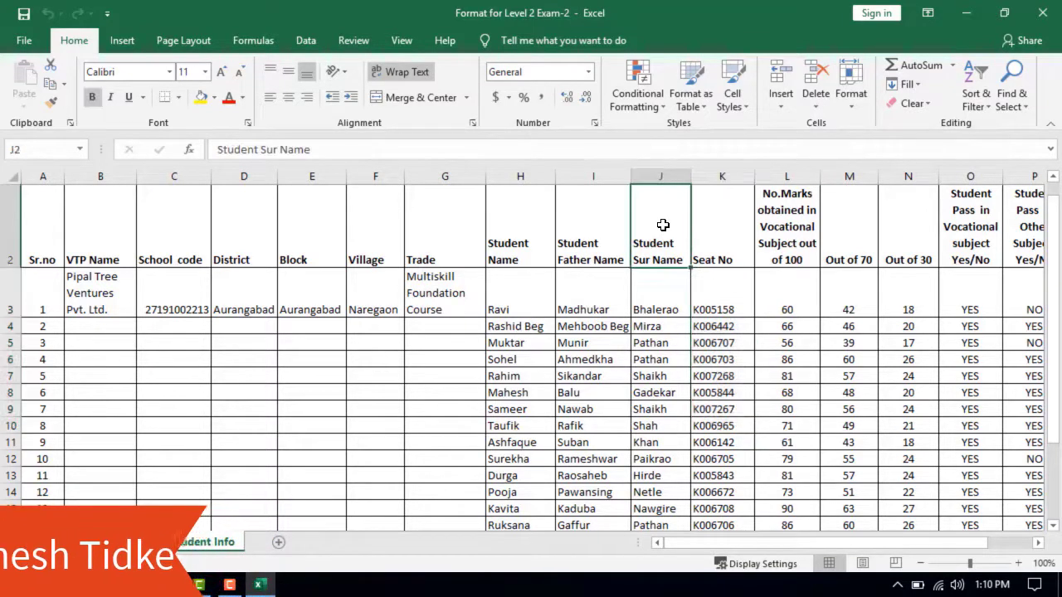
Add a Greater Than 90 highlight rule with Green Fill with Dark Green Text to the vocational marks in column L
left_click(800, 175)
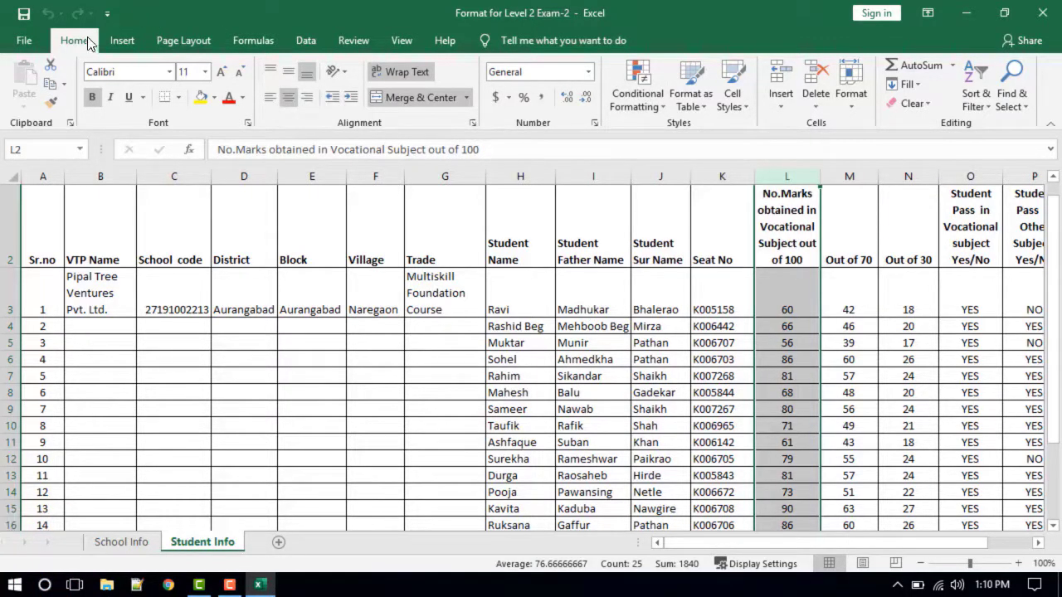
left_click(641, 86)
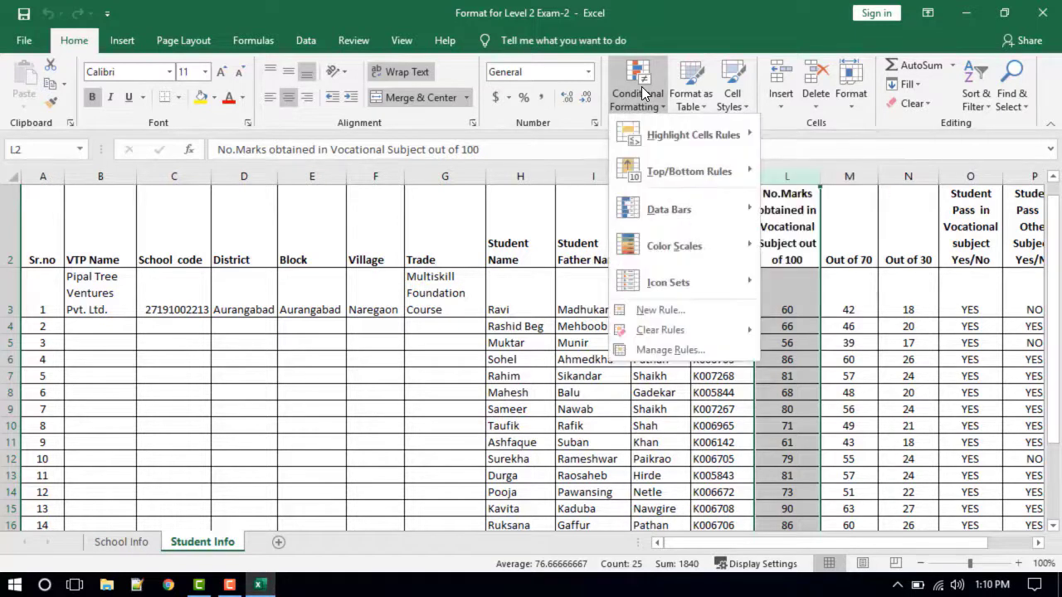
mouse_move(667, 136)
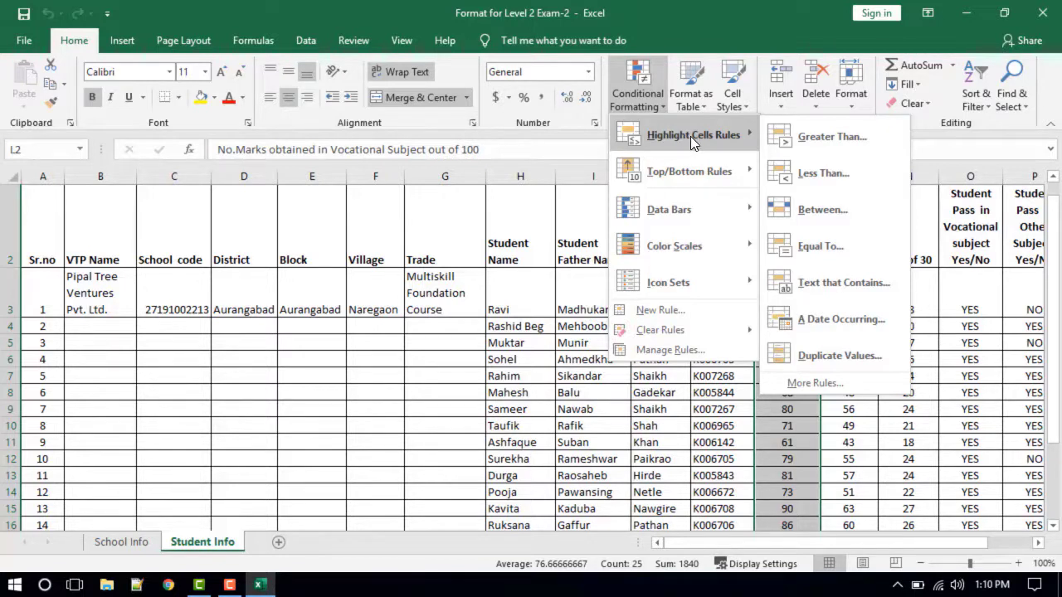
left_click(815, 136)
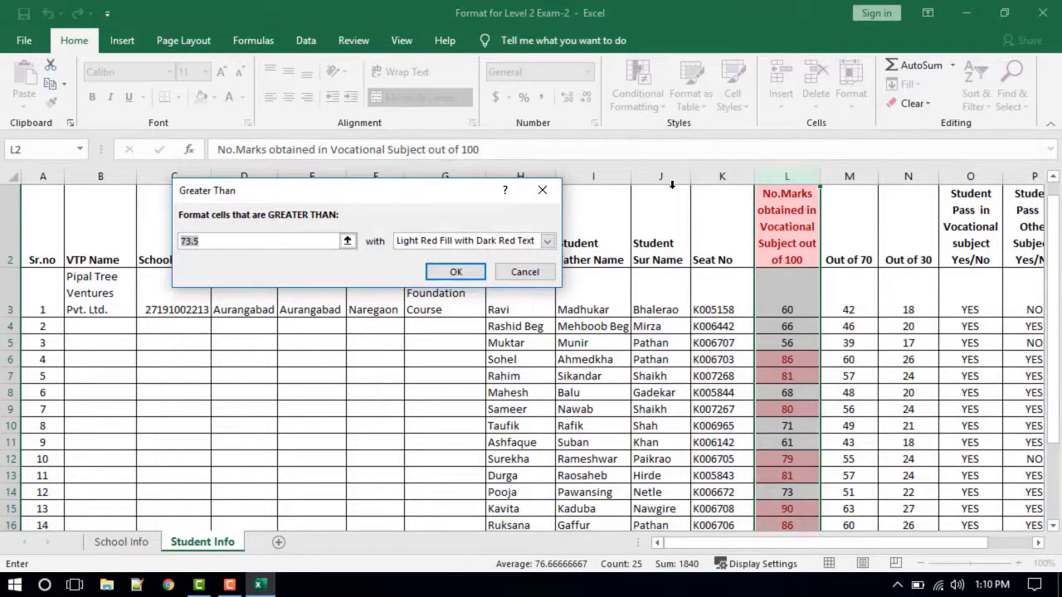
left_click(211, 246)
type("90")
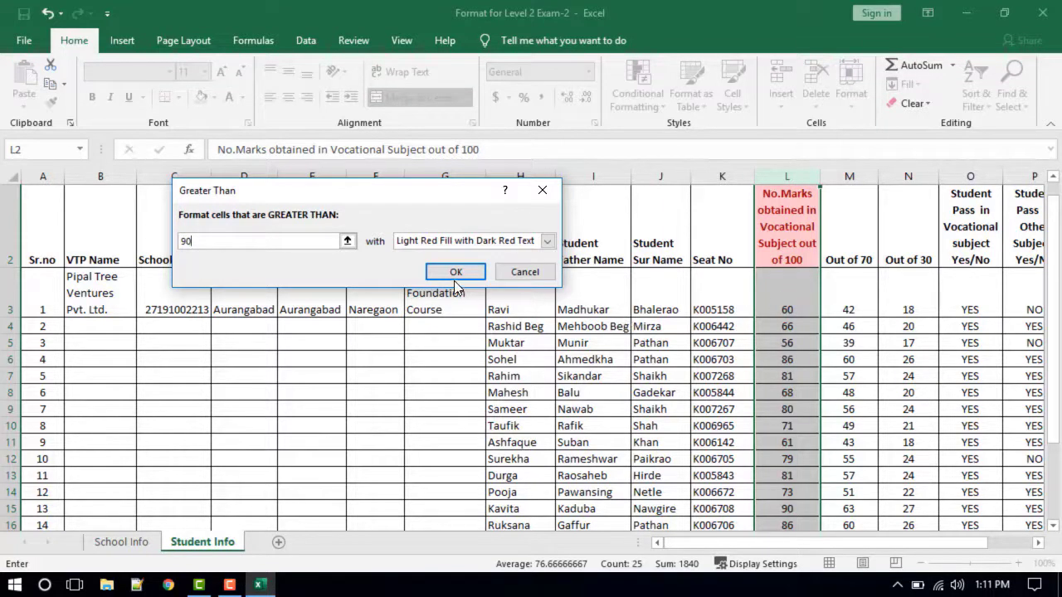
left_click(548, 242)
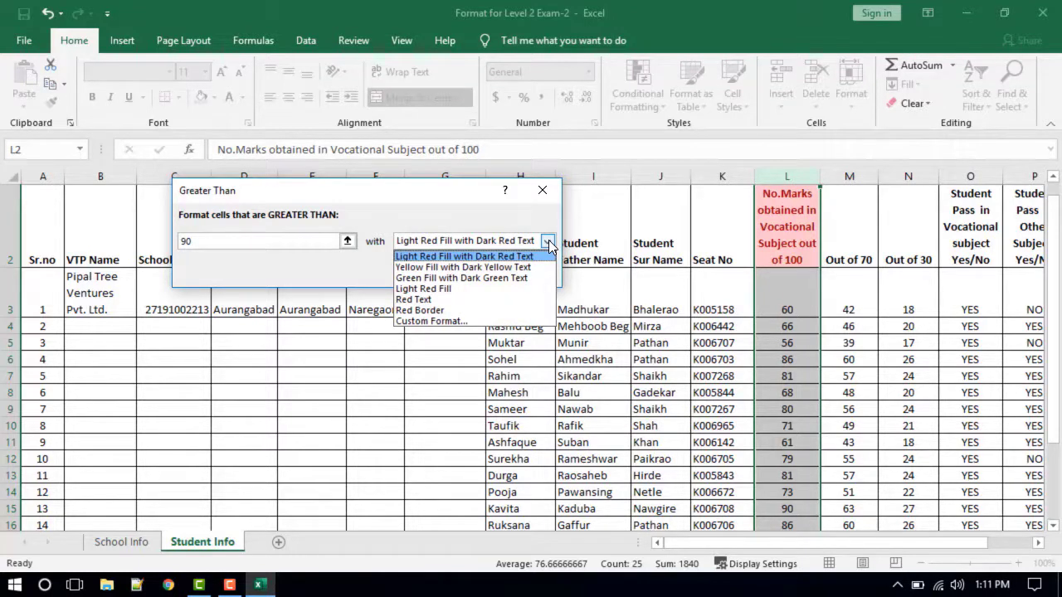
left_click(475, 279)
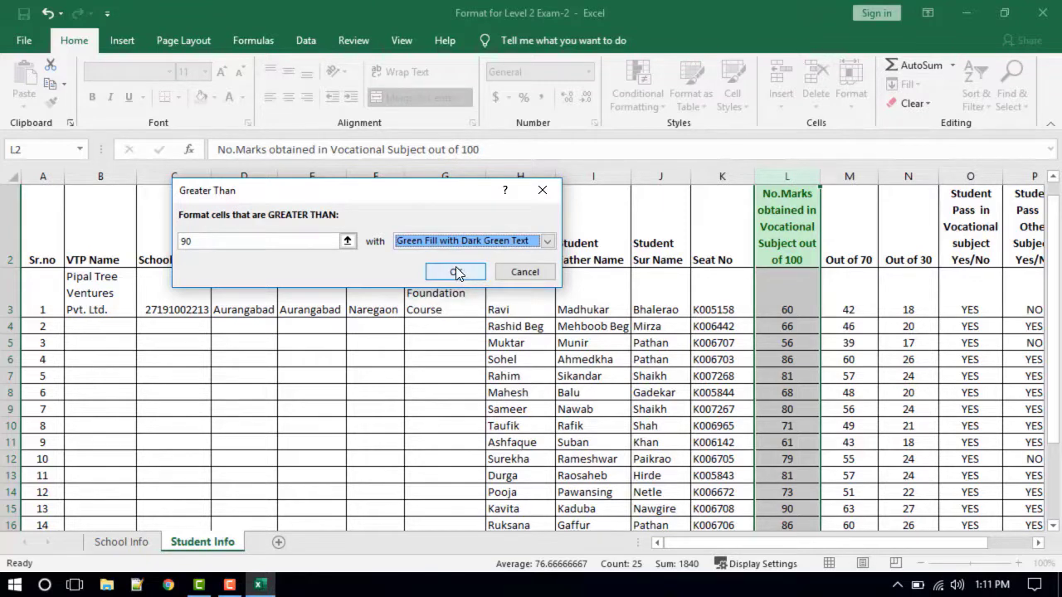
left_click(457, 271)
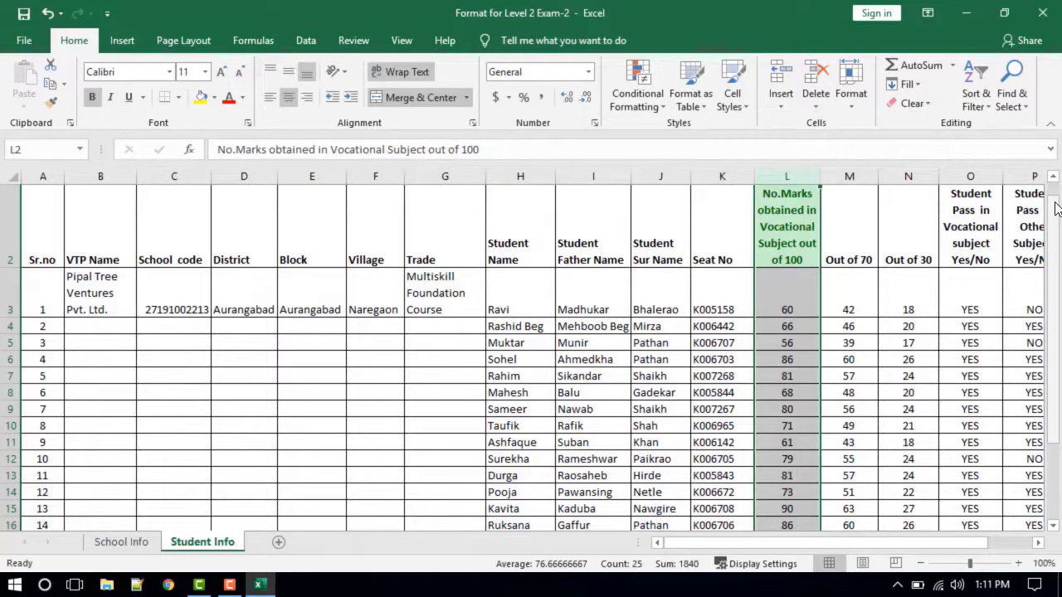
left_click(1053, 528)
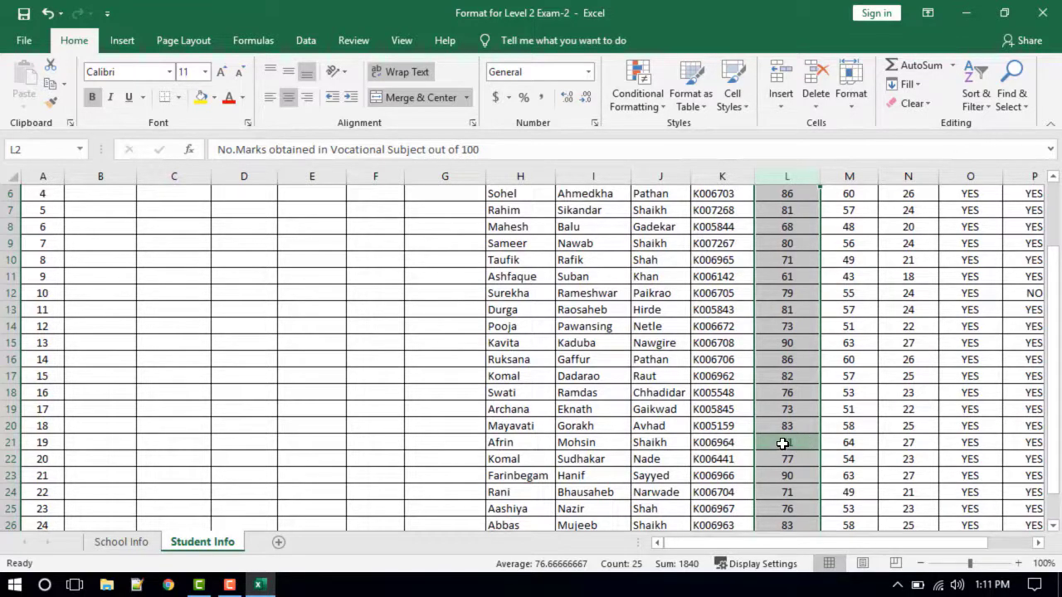
left_click(509, 444)
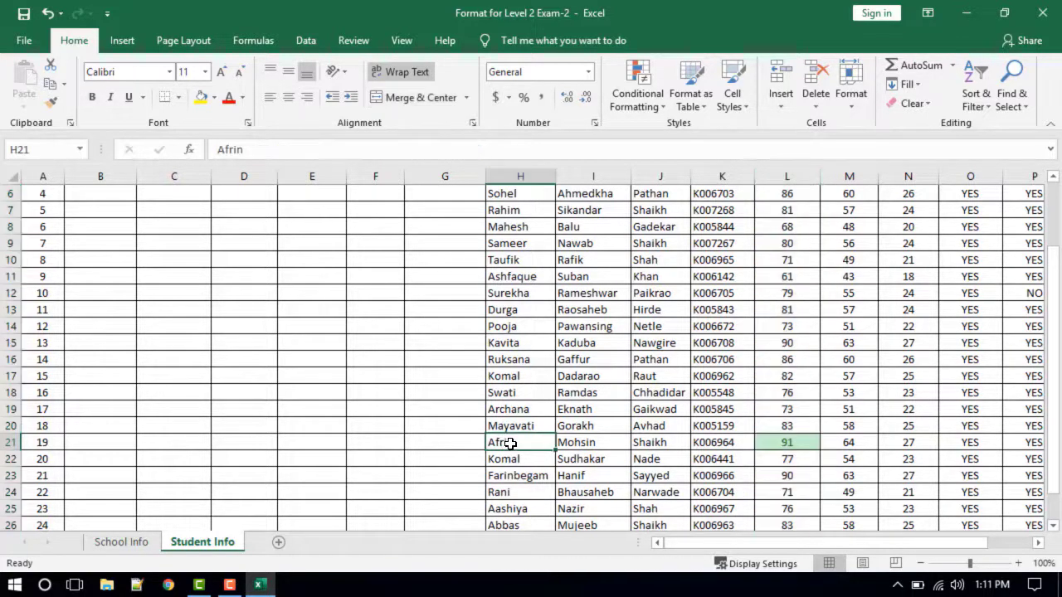
left_click(777, 443)
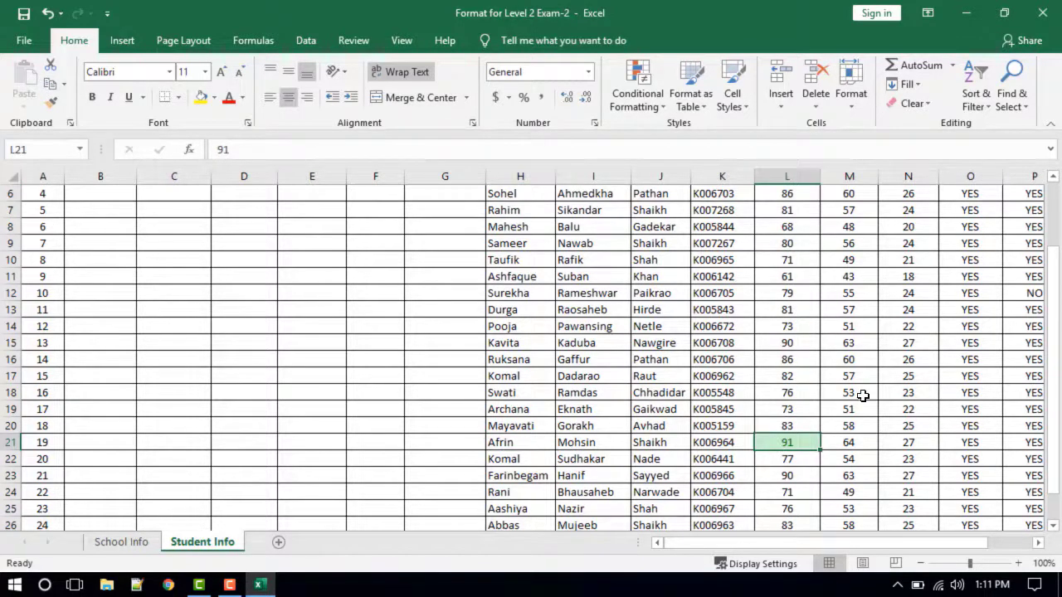
Apply a Greater Than 90 highlight rule with Light Red Fill with Dark Red Text to cell L19 alone
left_click(811, 414)
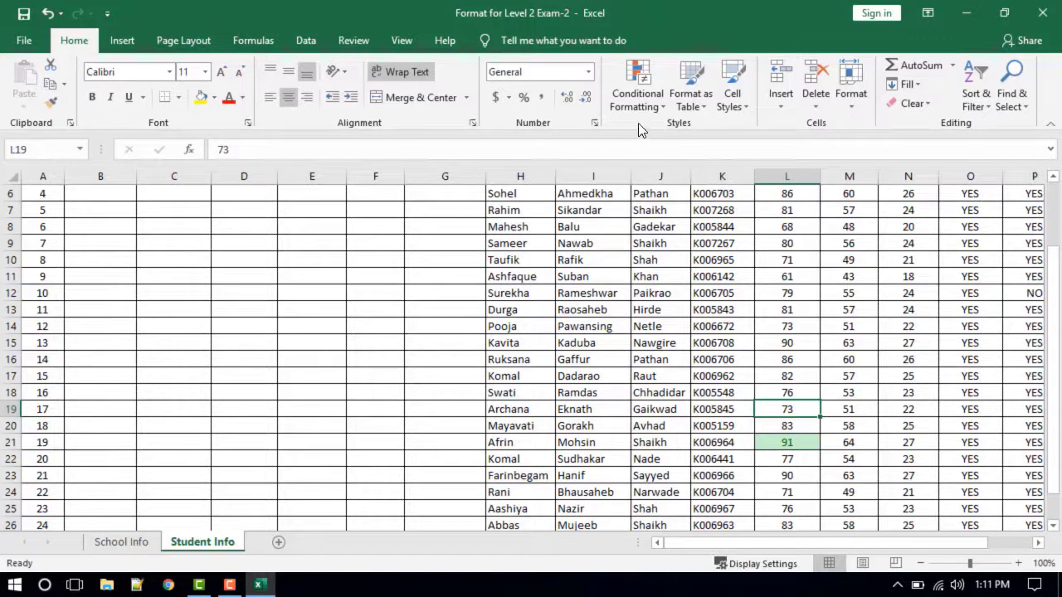
left_click(640, 75)
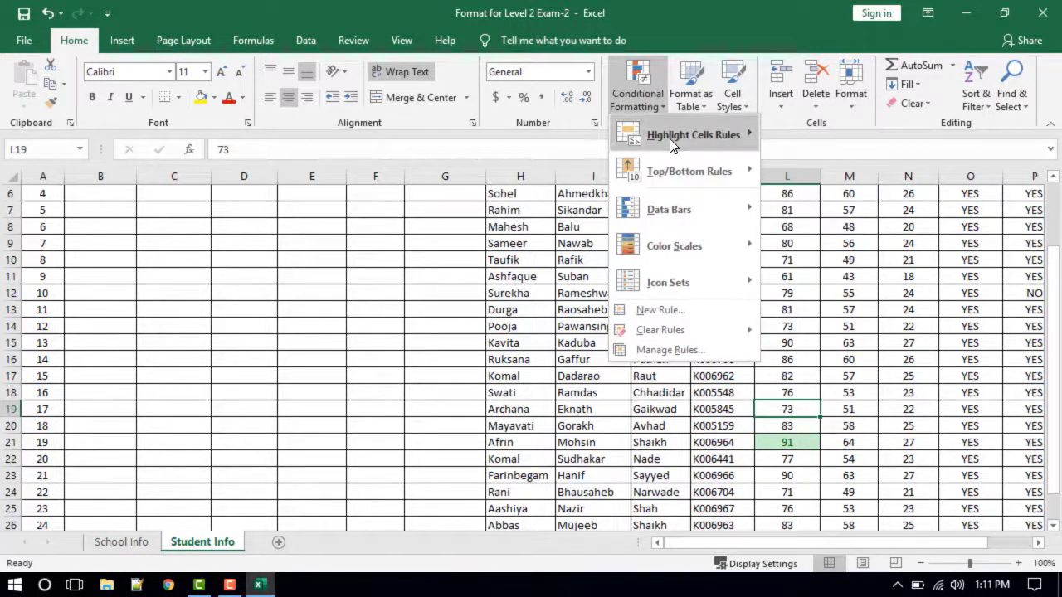
mouse_move(673, 135)
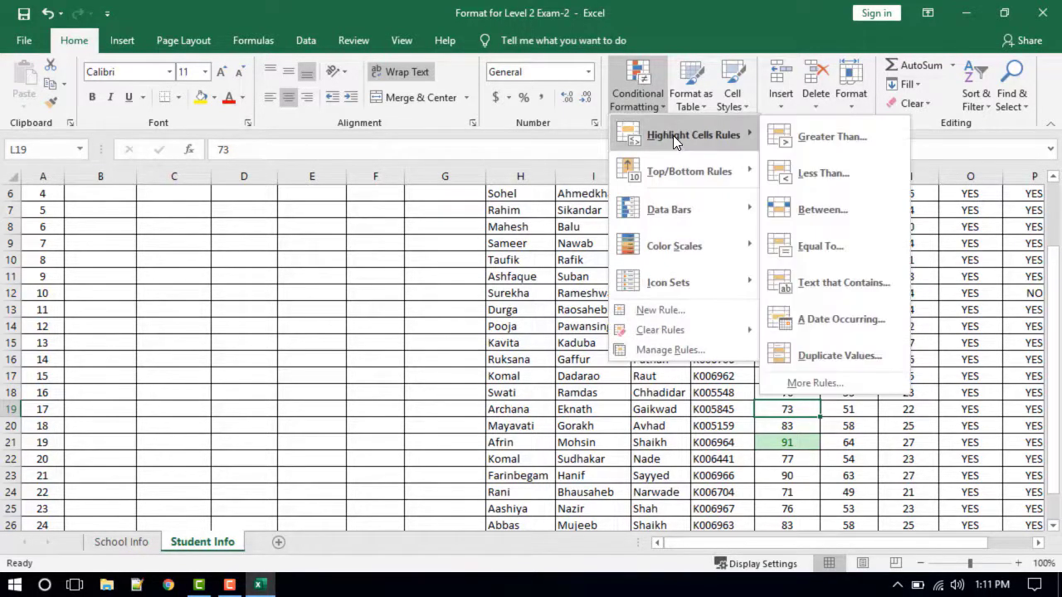
left_click(799, 136)
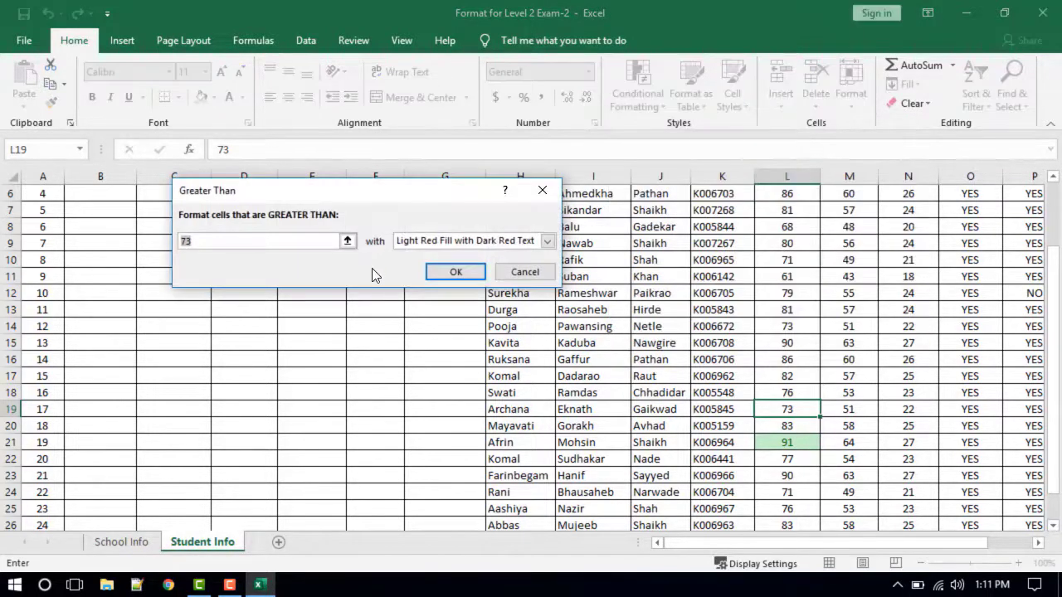
type("90")
left_click(455, 272)
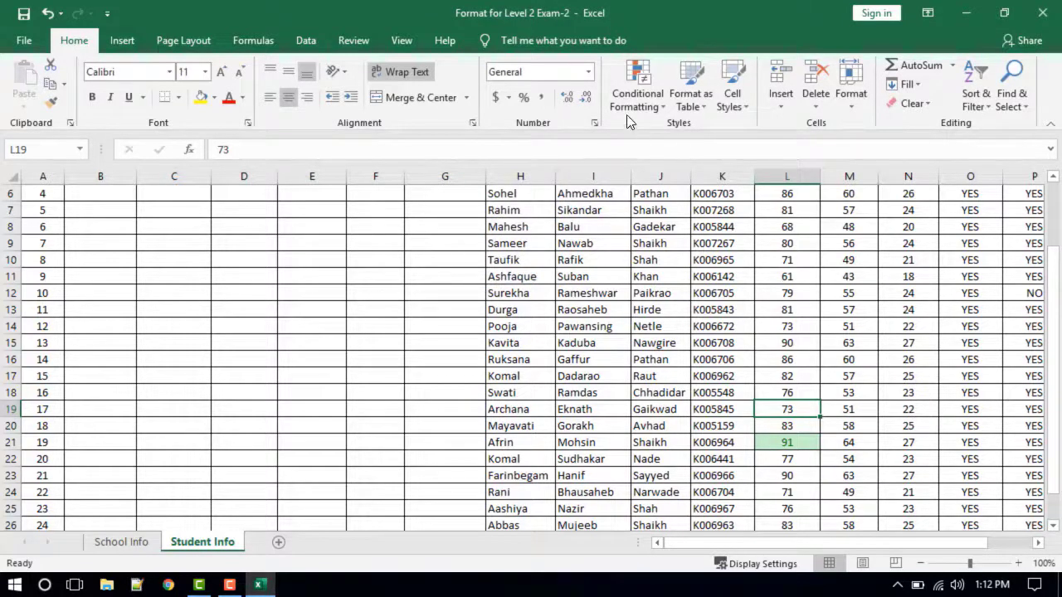
Add a Greater Than 90 highlight rule with Light Red Fill with Dark Red Text to the whole column L
left_click(795, 176)
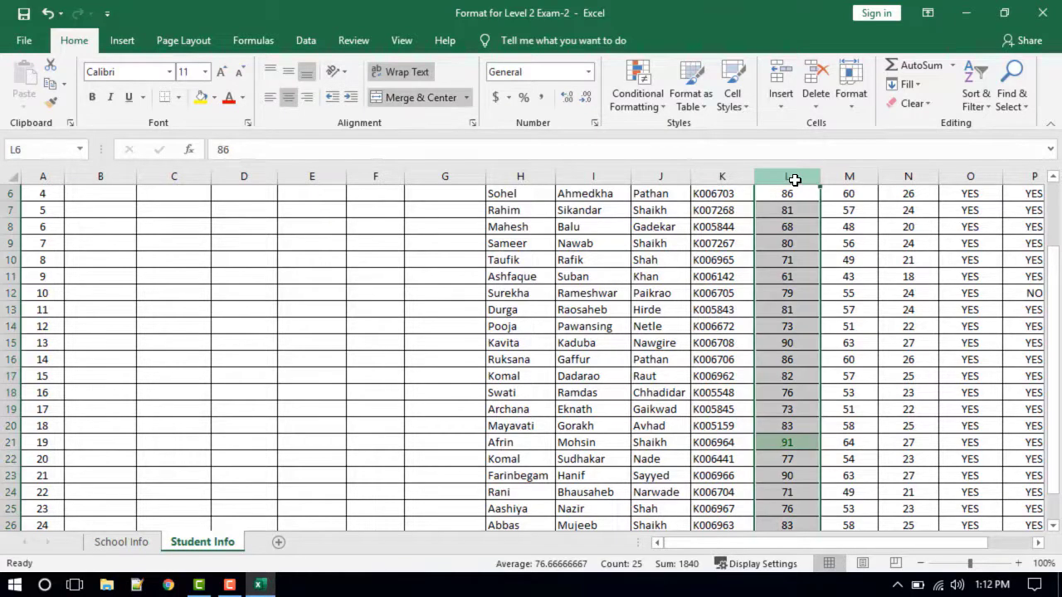
left_click(659, 75)
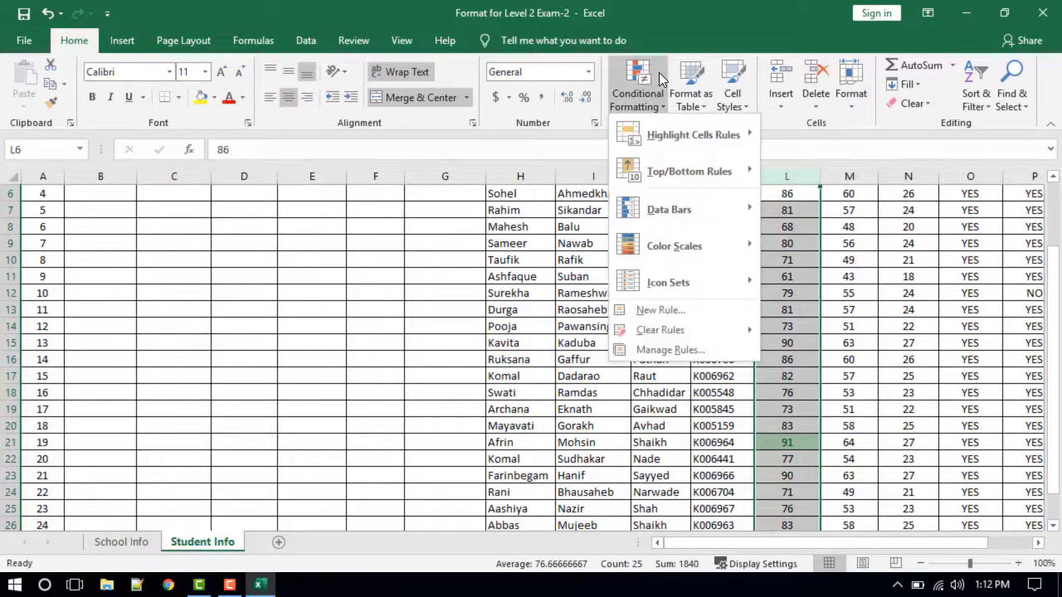
mouse_move(674, 133)
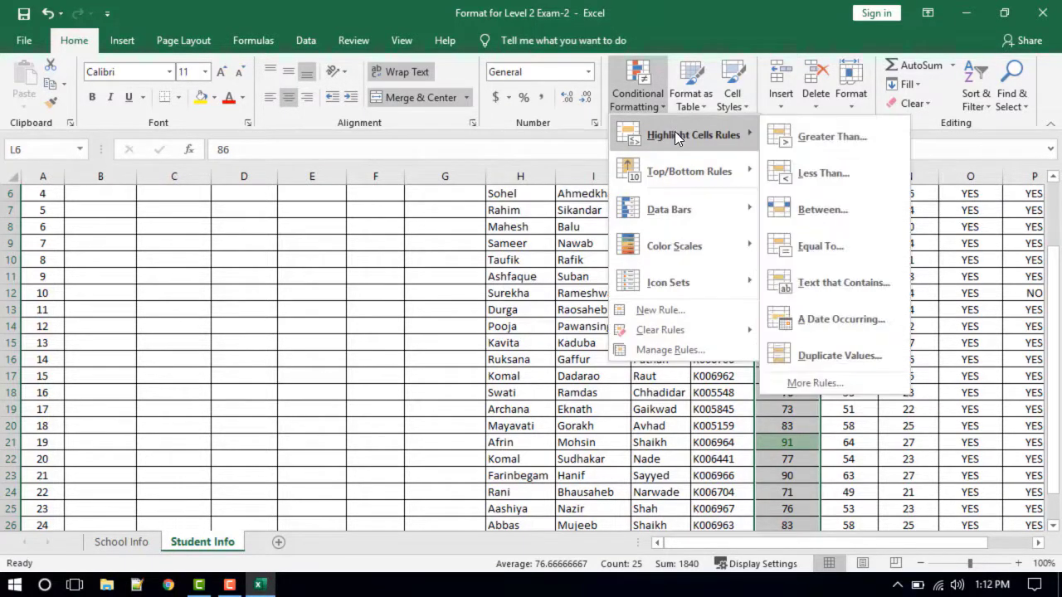
left_click(817, 137)
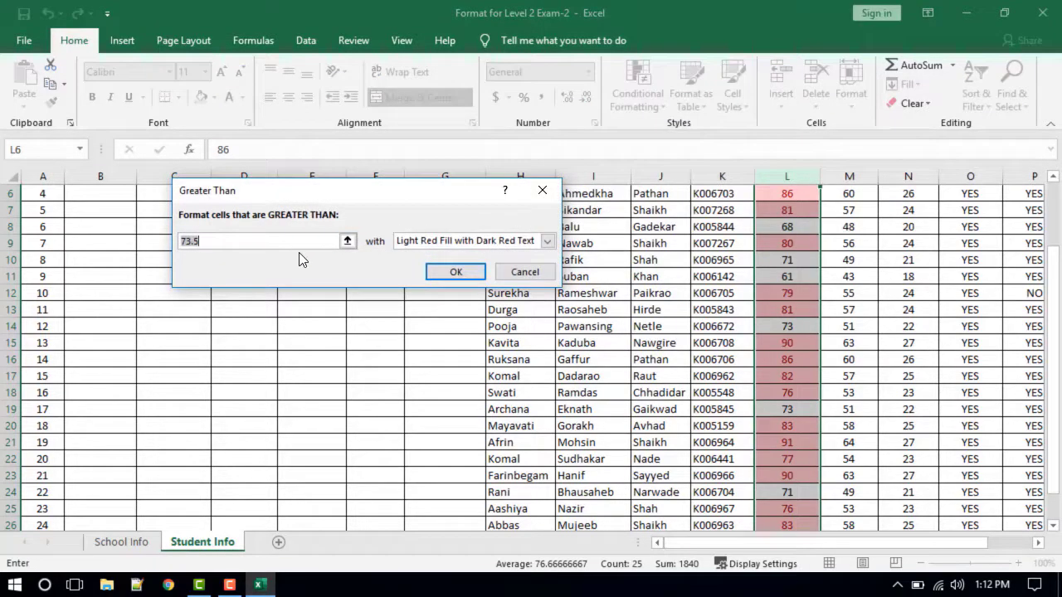
type("90")
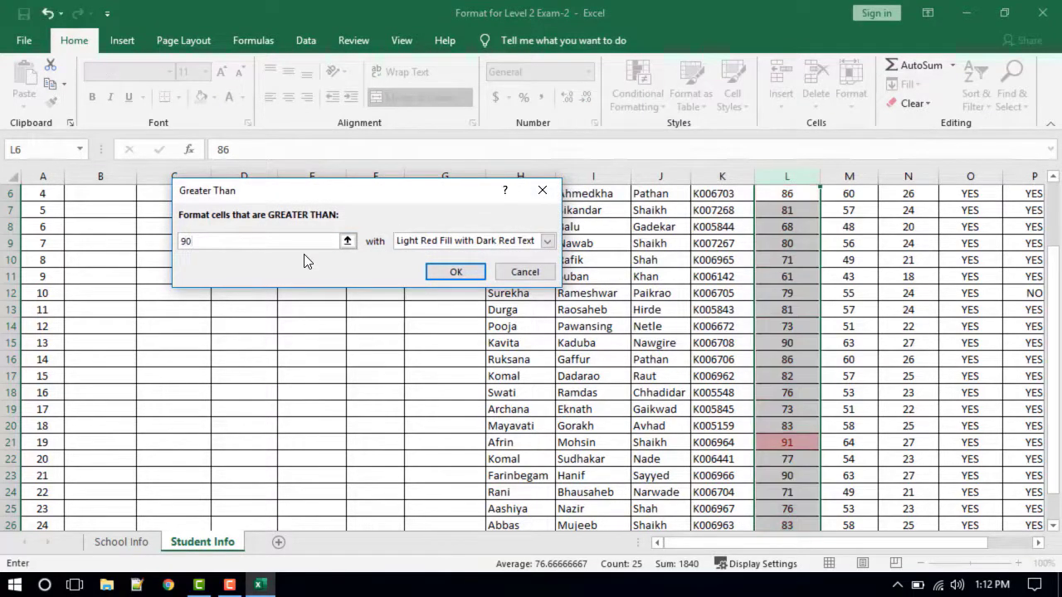
left_click(449, 268)
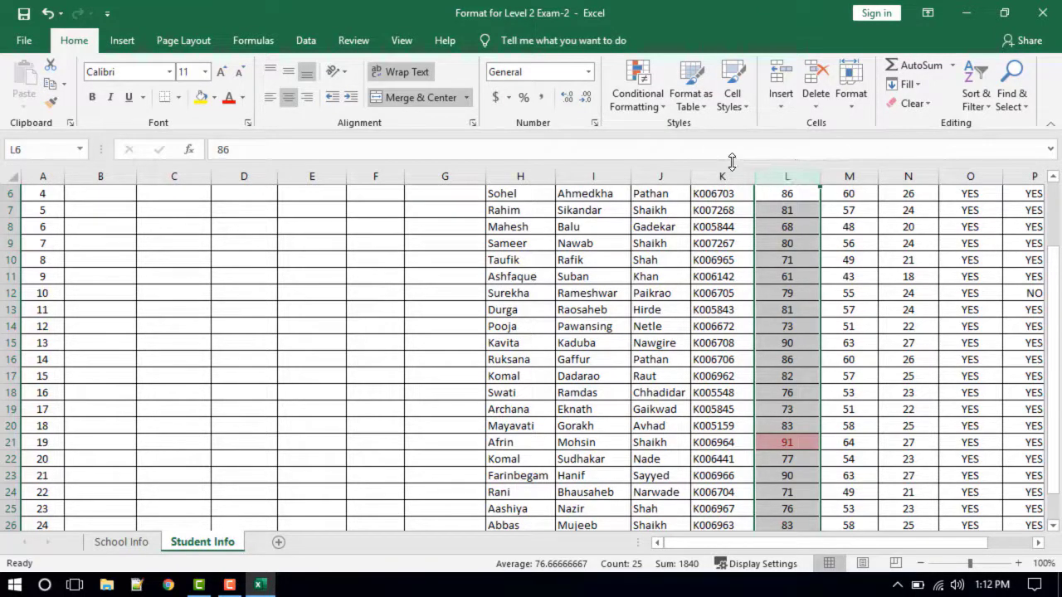
Add a Less Than 70 highlight rule with Yellow Fill with Dark Yellow Text to the vocational marks in column L
left_click(637, 73)
mouse_move(682, 135)
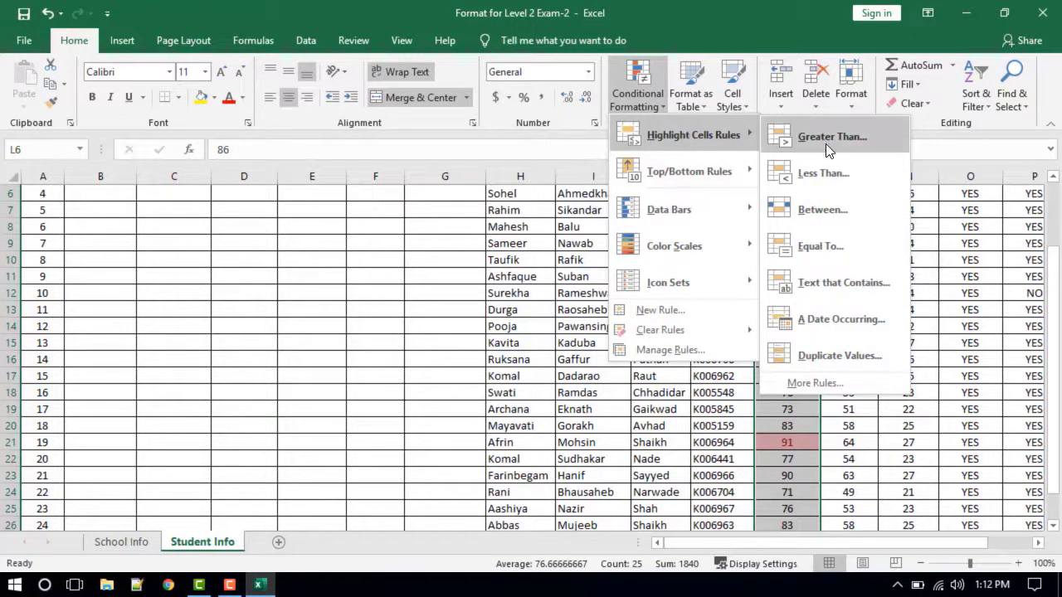
left_click(820, 172)
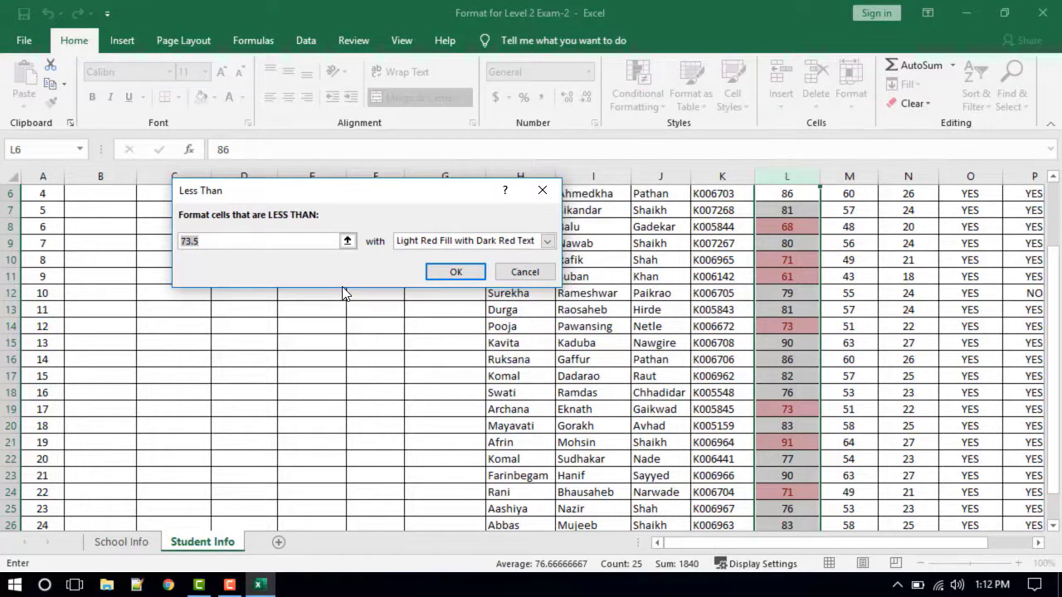
type("7")
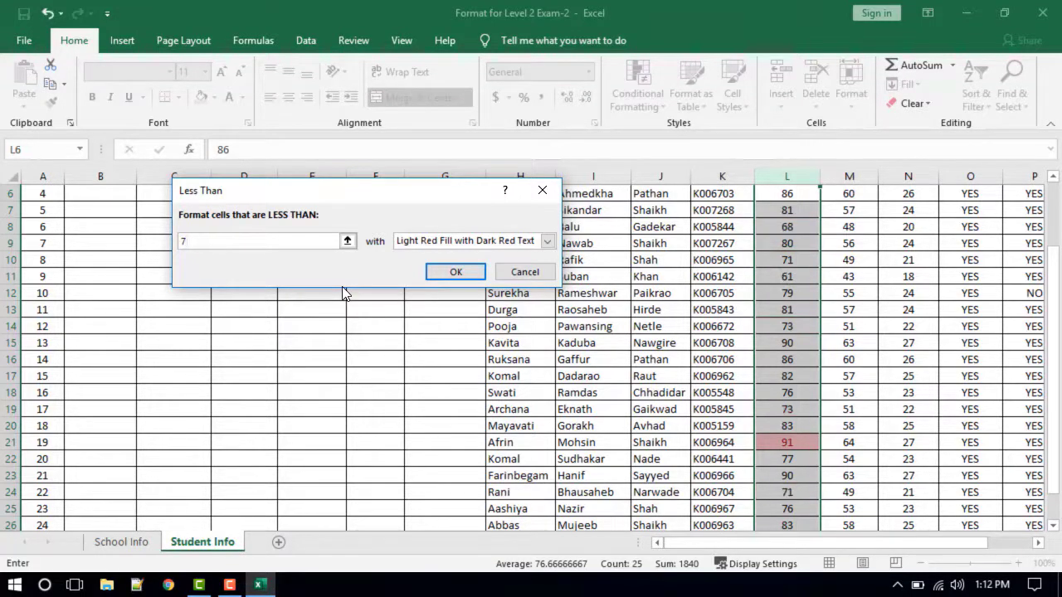
type("0")
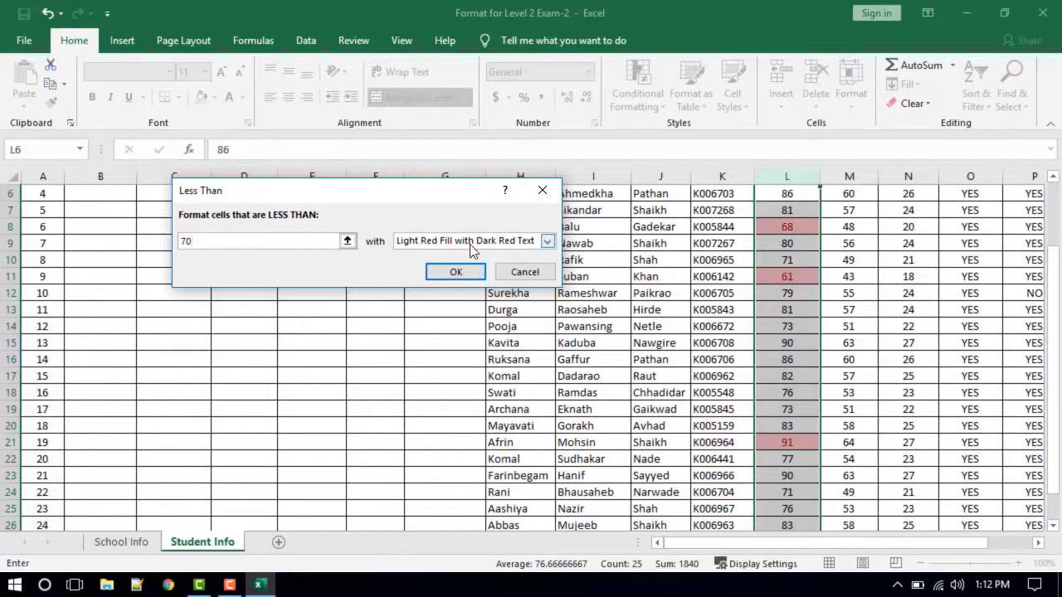
left_click(550, 240)
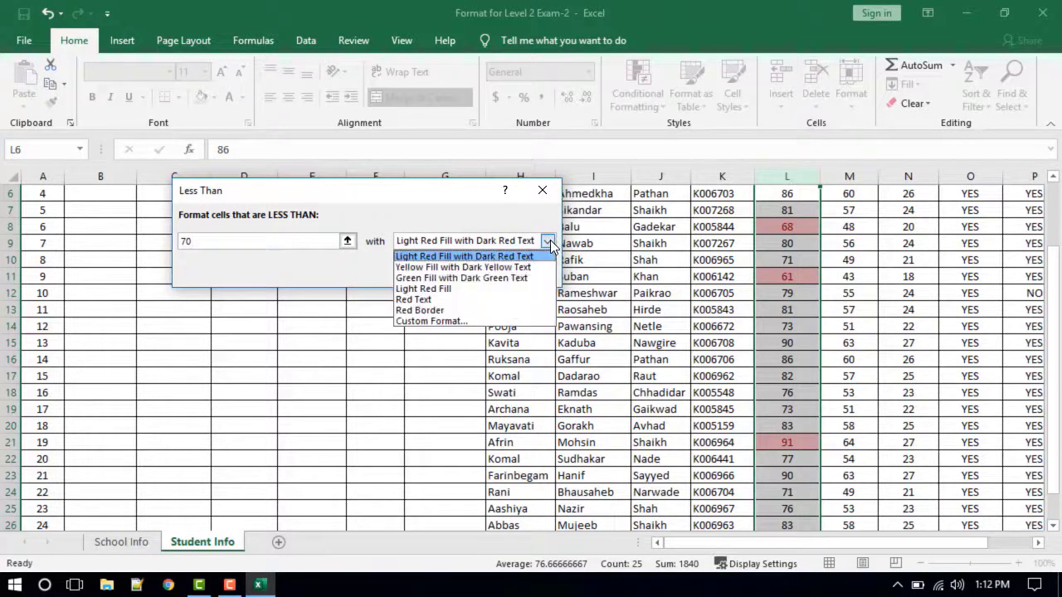
left_click(495, 268)
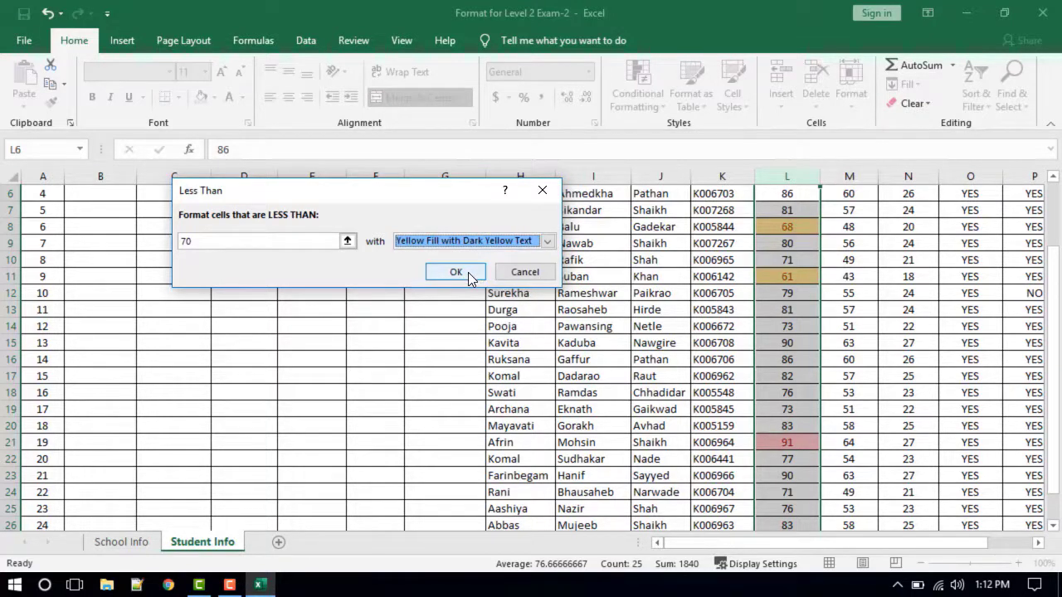
left_click(468, 273)
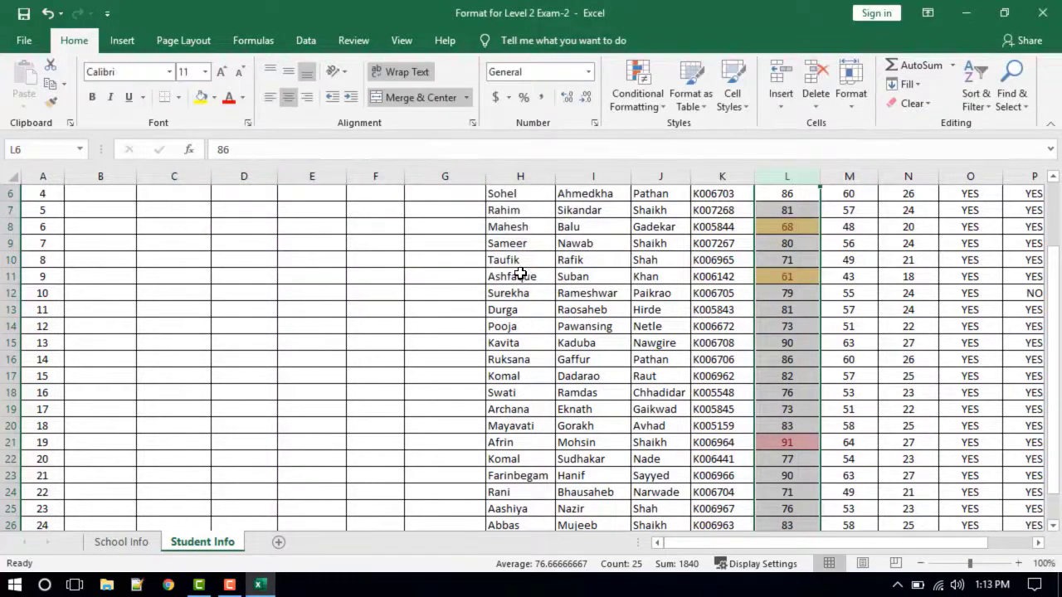
left_click(1052, 181)
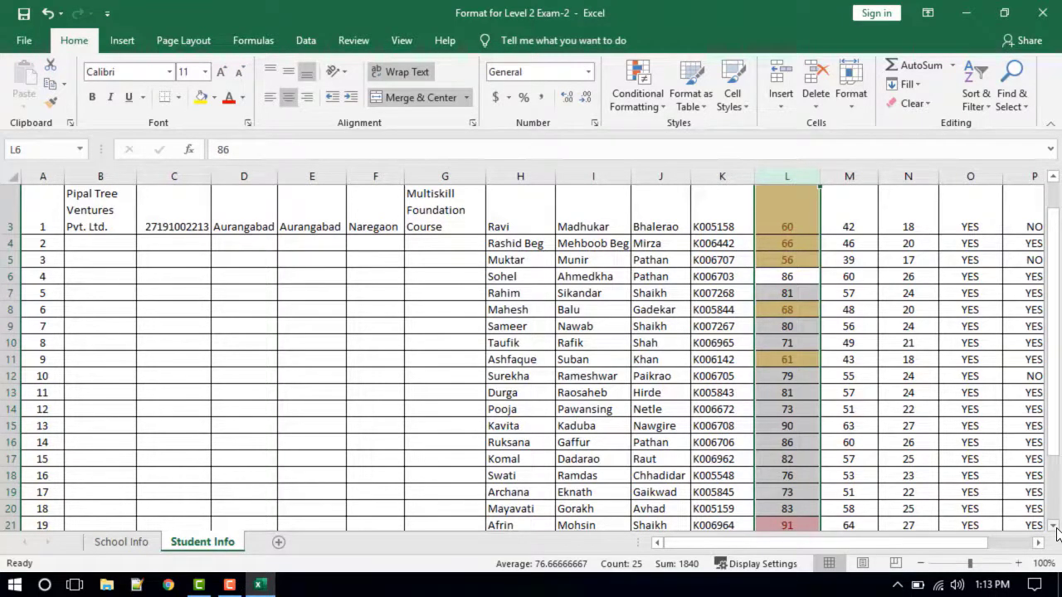
scroll(1057, 534, "down", 3)
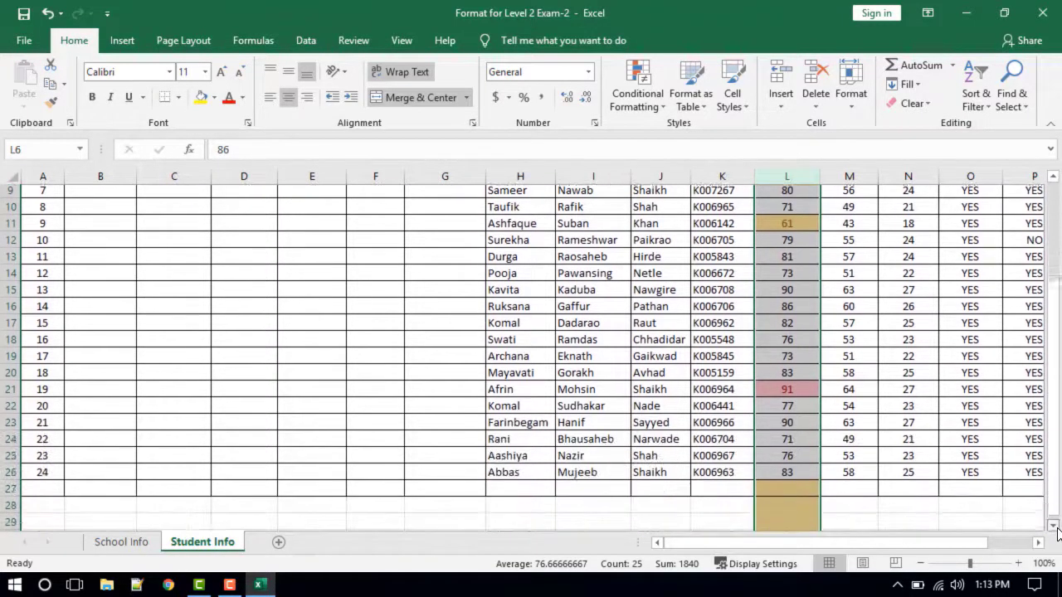
scroll(1057, 535, "down", 1)
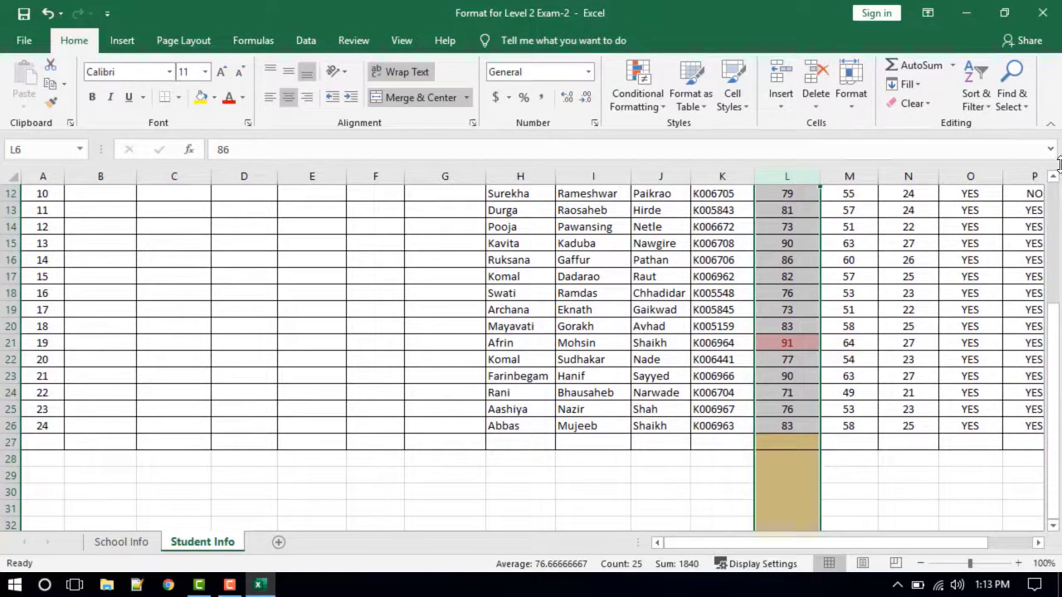
scroll(1057, 181, "up", 4)
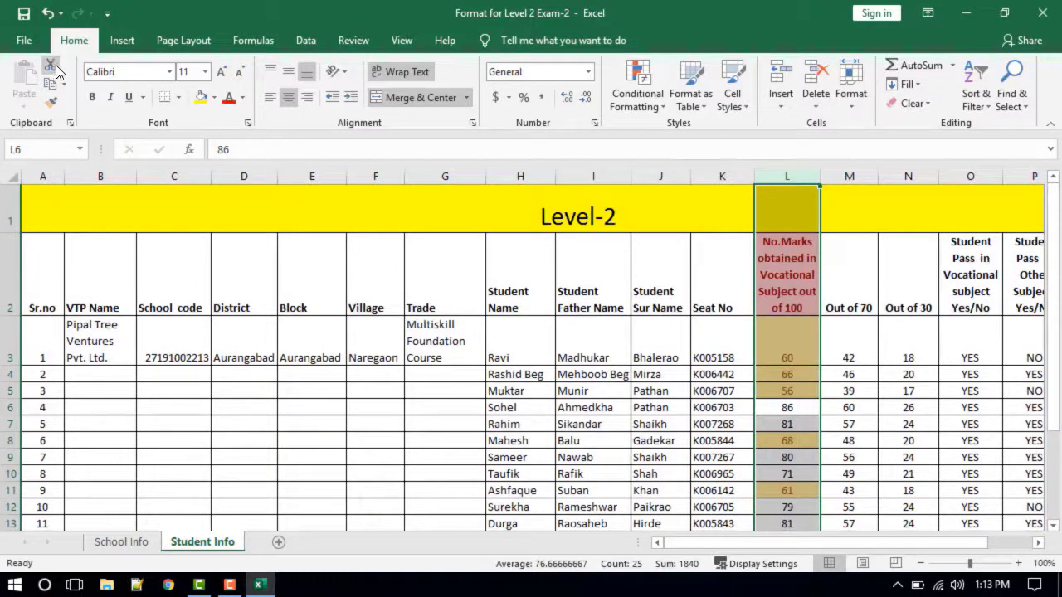
Undo all the highlight rules applied to the vocational marks in column L
left_click(48, 14)
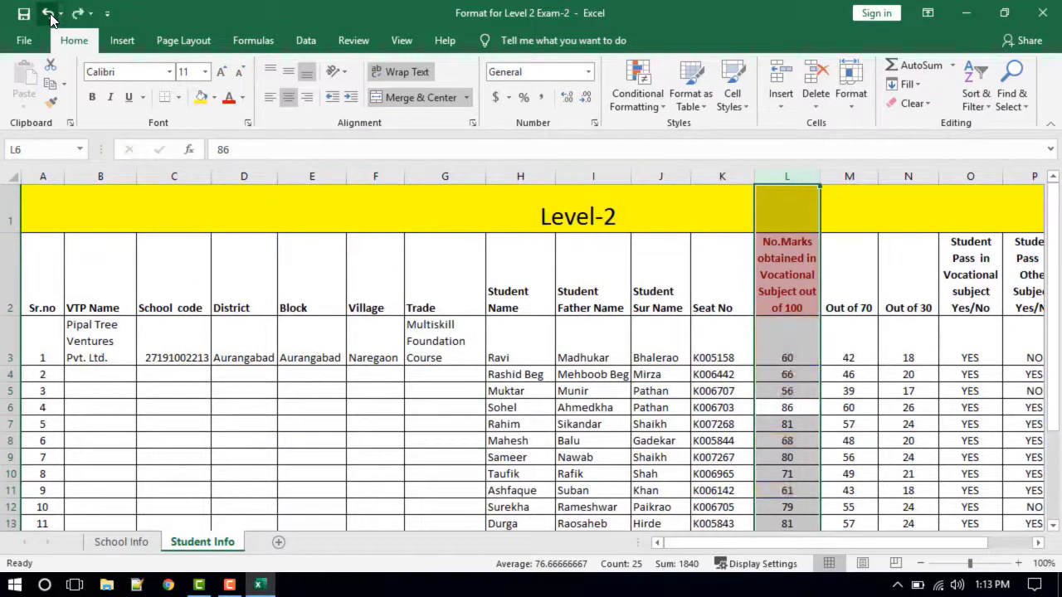
left_click(48, 15)
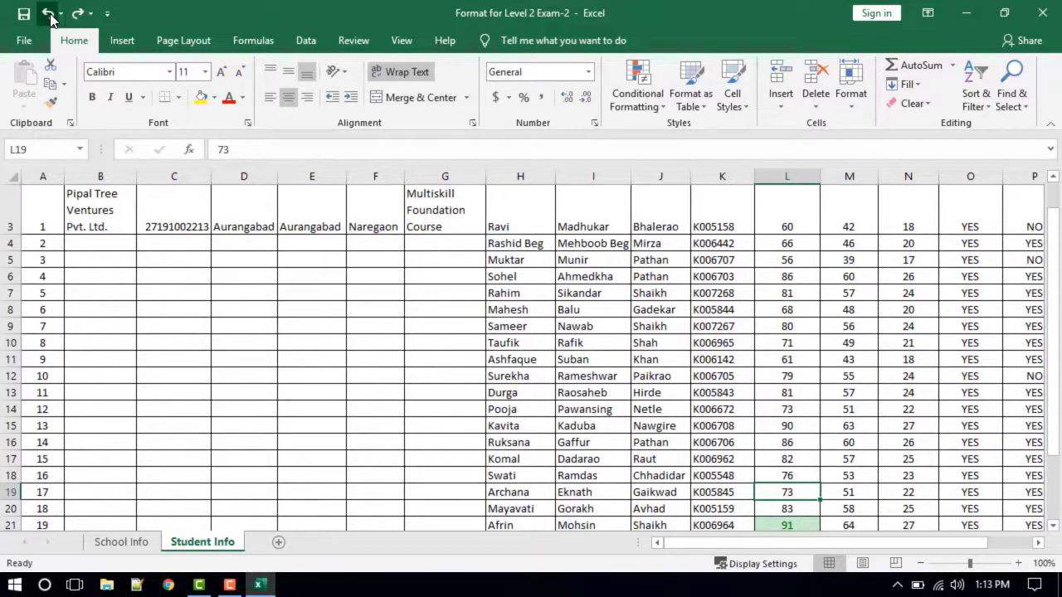
left_click(49, 14)
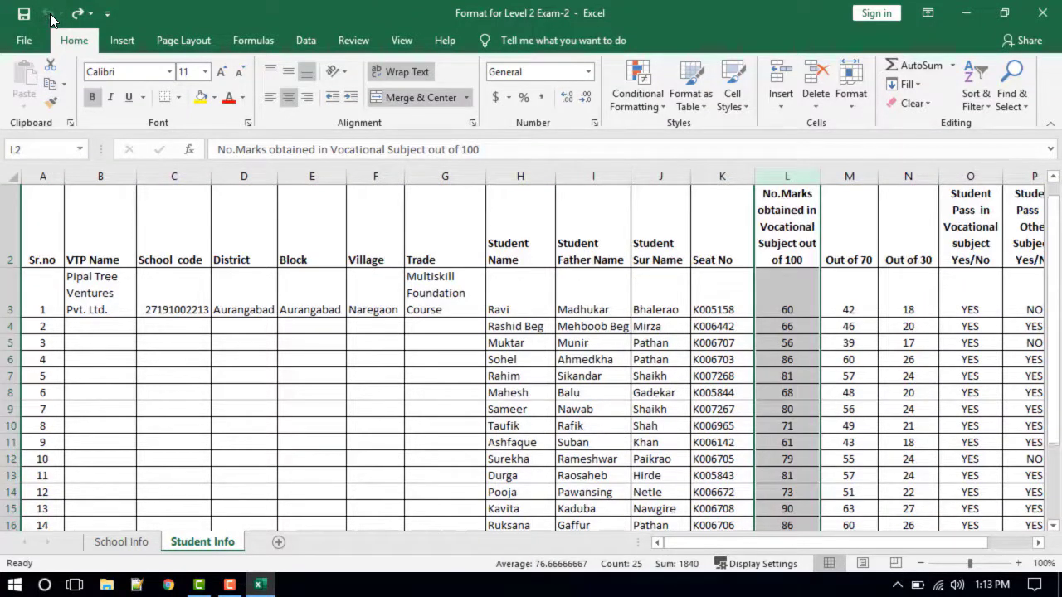
left_click(442, 363)
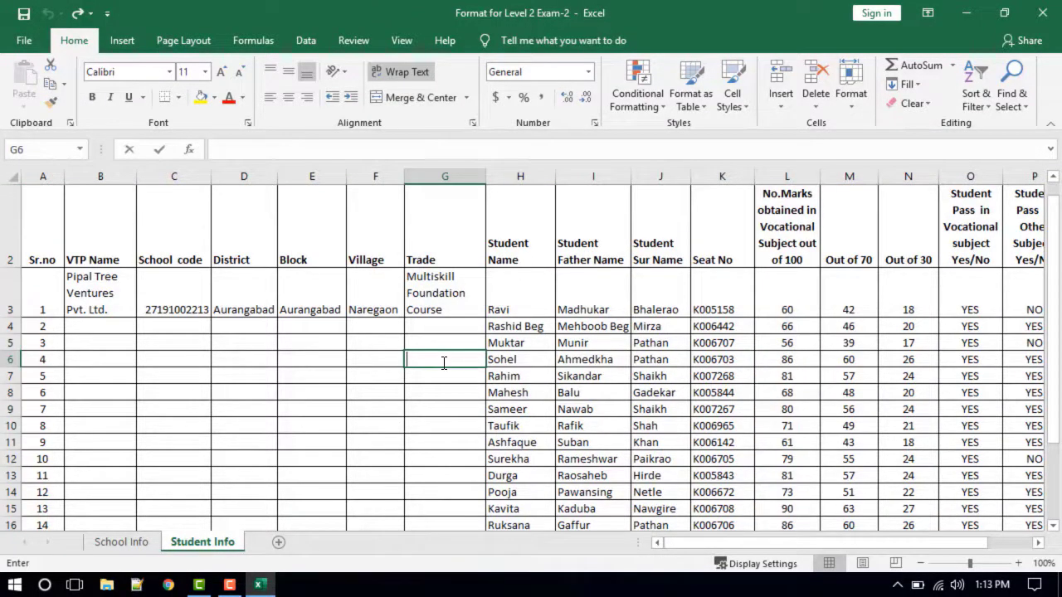
Add a Between 50 and 70 highlight rule with Yellow Fill with Dark Yellow Text to the vocational marks in column L
left_click(788, 174)
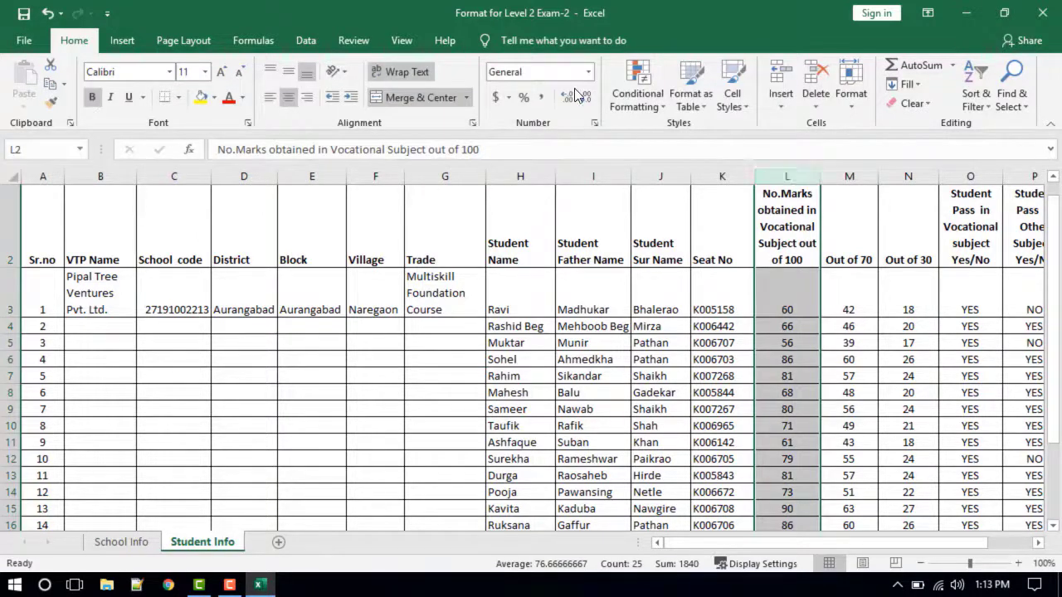
left_click(643, 82)
mouse_move(677, 136)
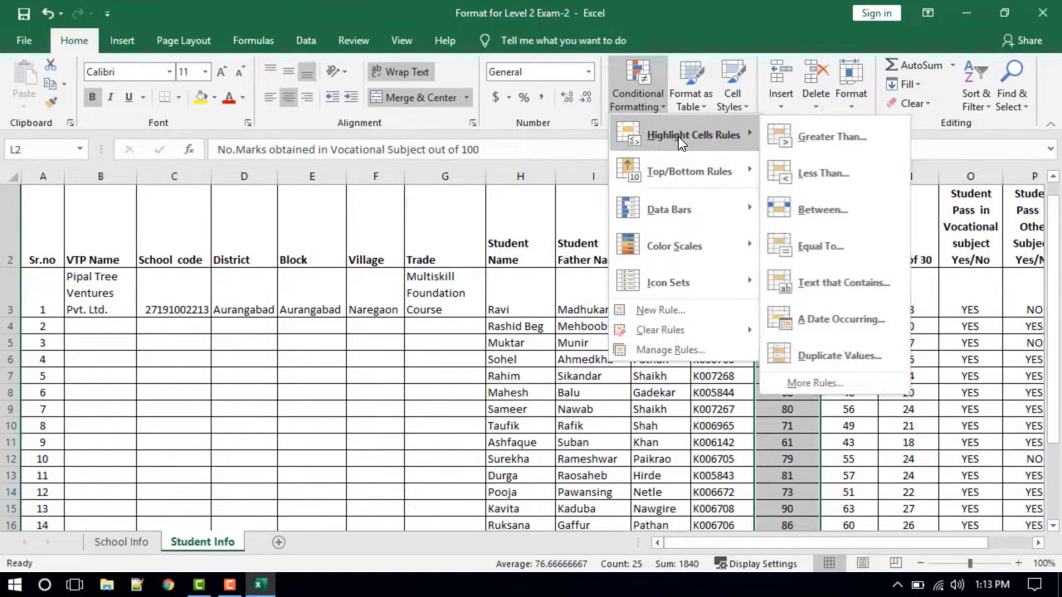
left_click(809, 211)
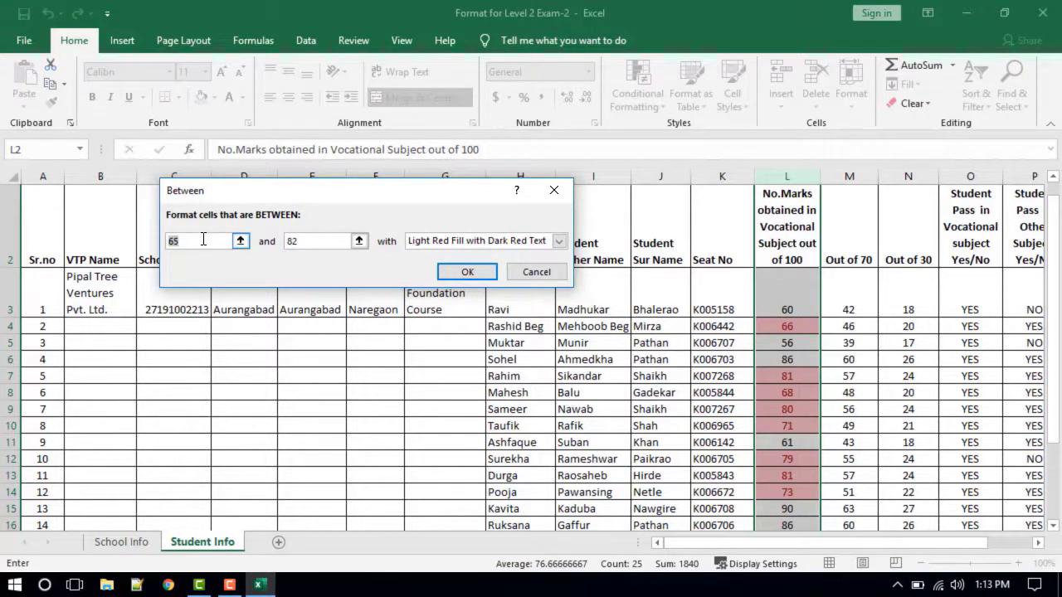
left_click_drag(302, 197, 236, 346)
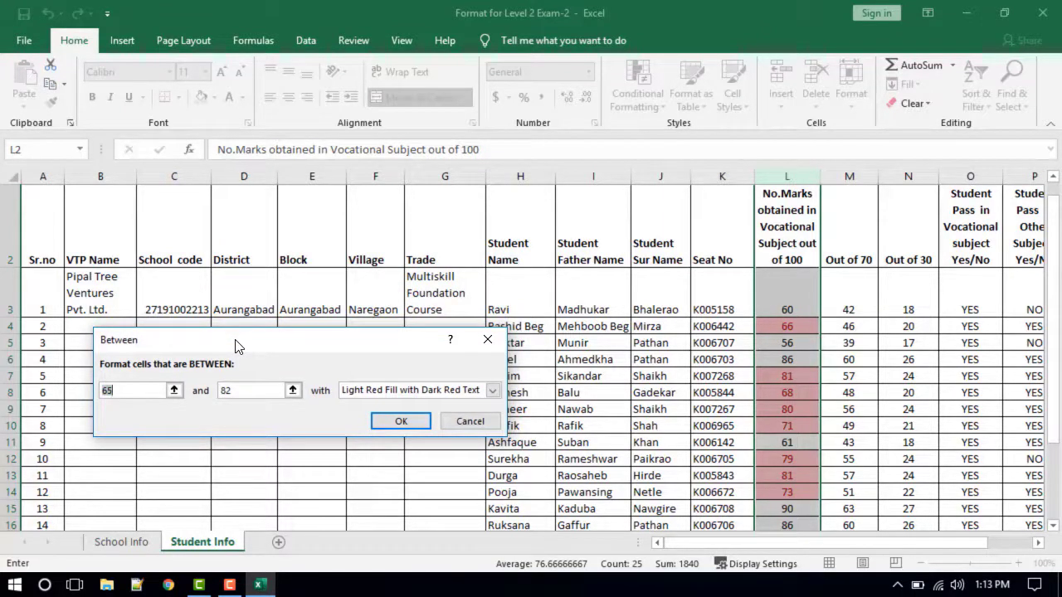
type("0")
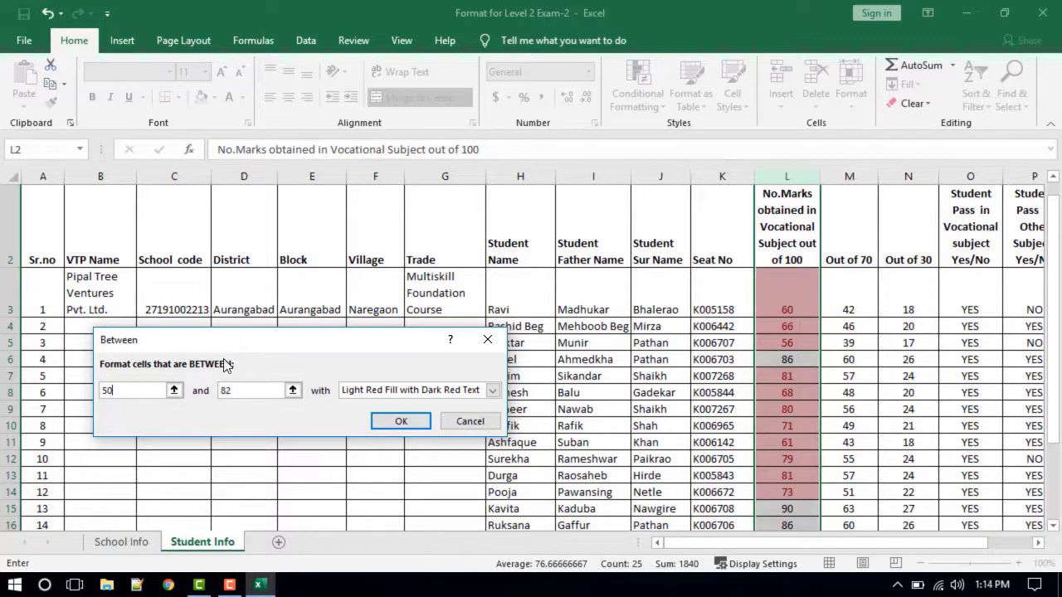
double_click(233, 393)
type("70")
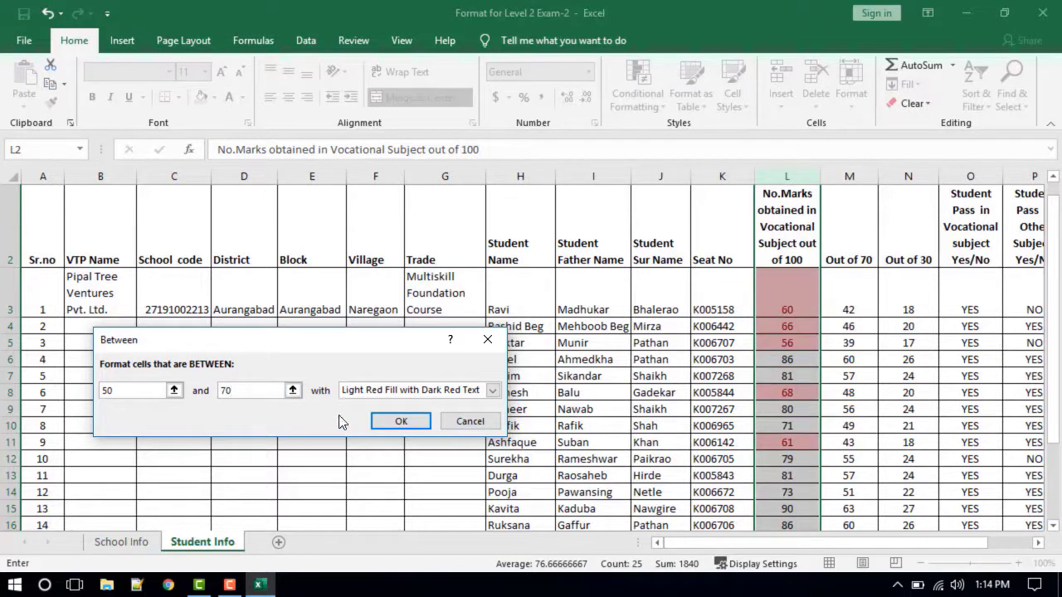
left_click(494, 392)
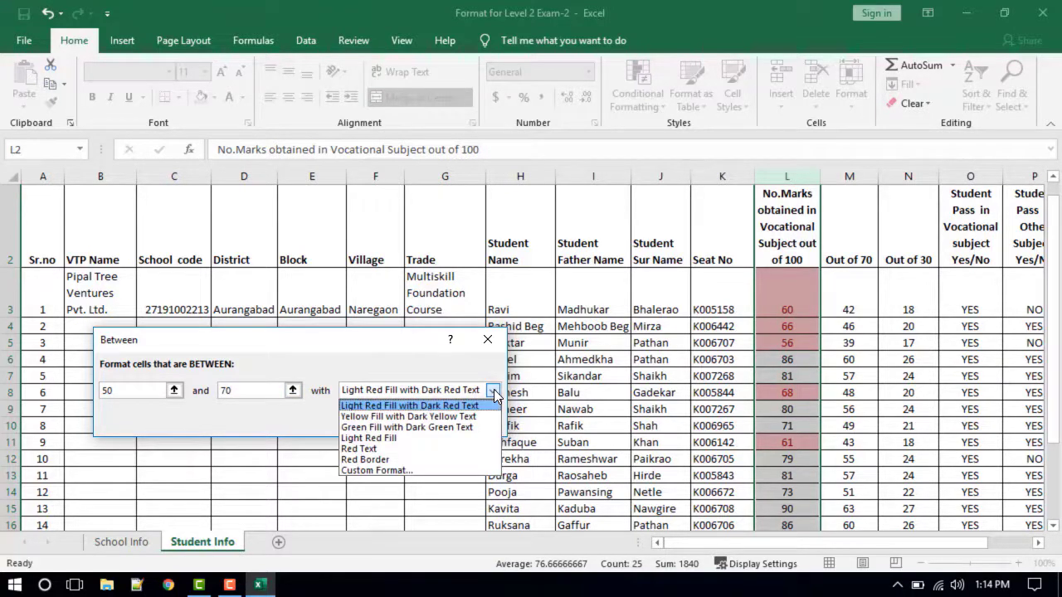
left_click(424, 416)
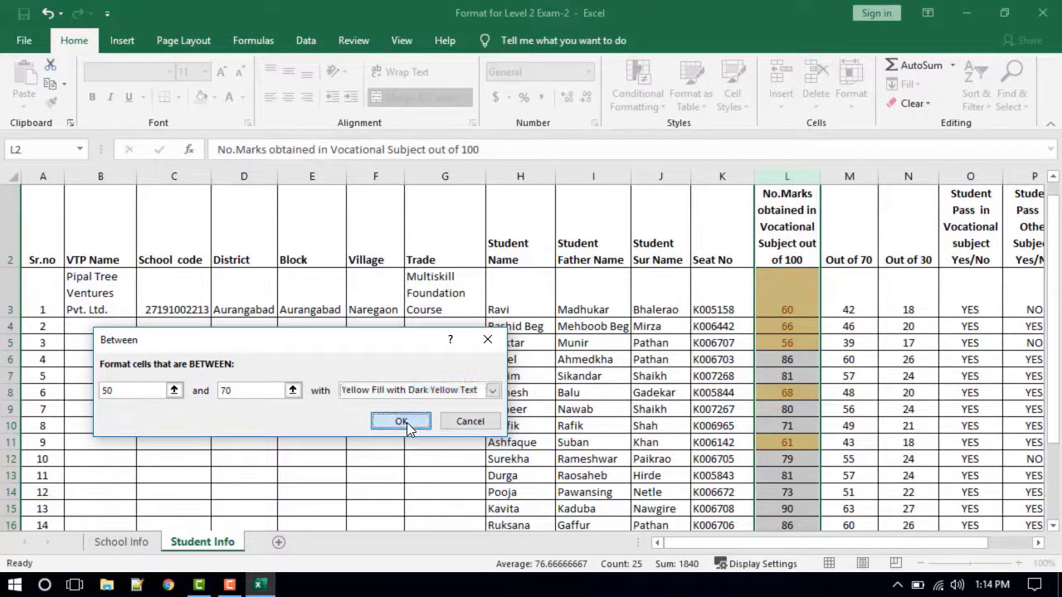
left_click(402, 421)
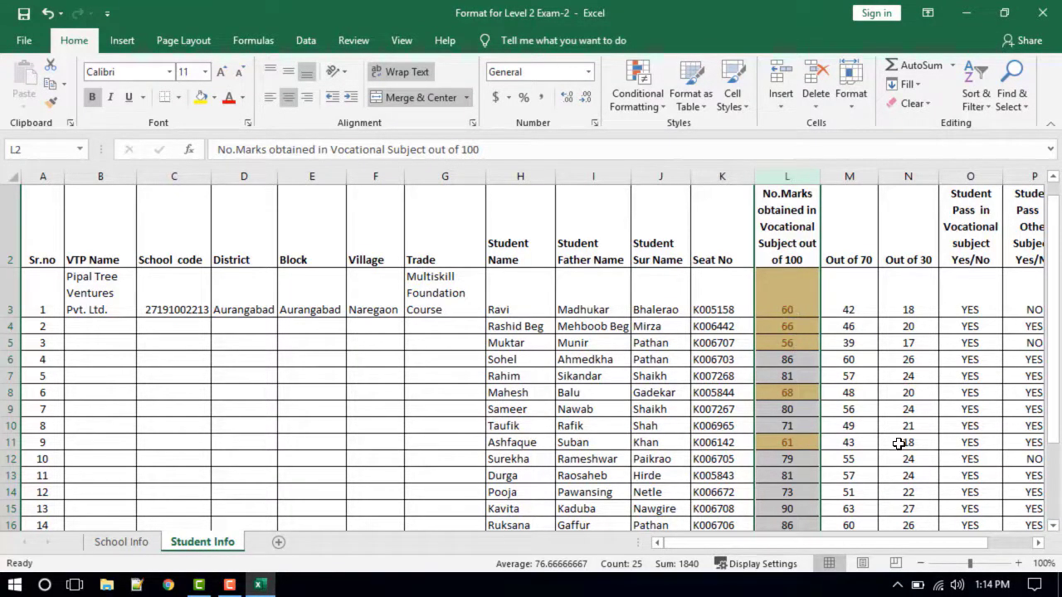
Examine the highlighting of the vocational marks in column L from the header to the last student row
left_click(1054, 528)
left_click(1053, 529)
left_click(1054, 528)
left_click(1054, 529)
left_click(1053, 528)
left_click(1053, 528)
left_click(1053, 528)
left_click(1054, 529)
left_click(1053, 528)
left_click(1053, 528)
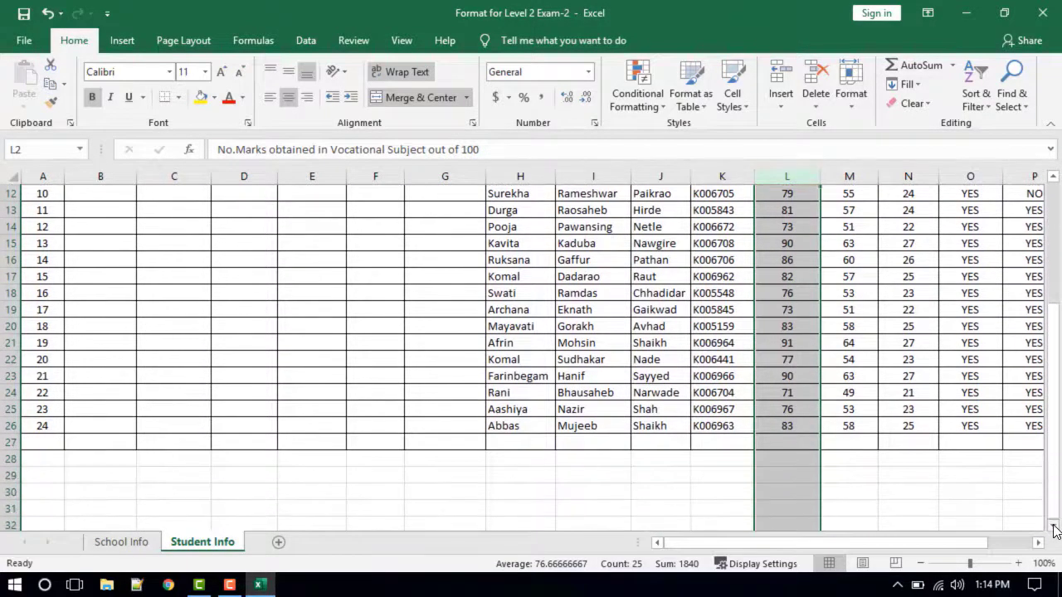
left_click(1053, 178)
left_click(1053, 179)
left_click(1054, 178)
left_click(1054, 178)
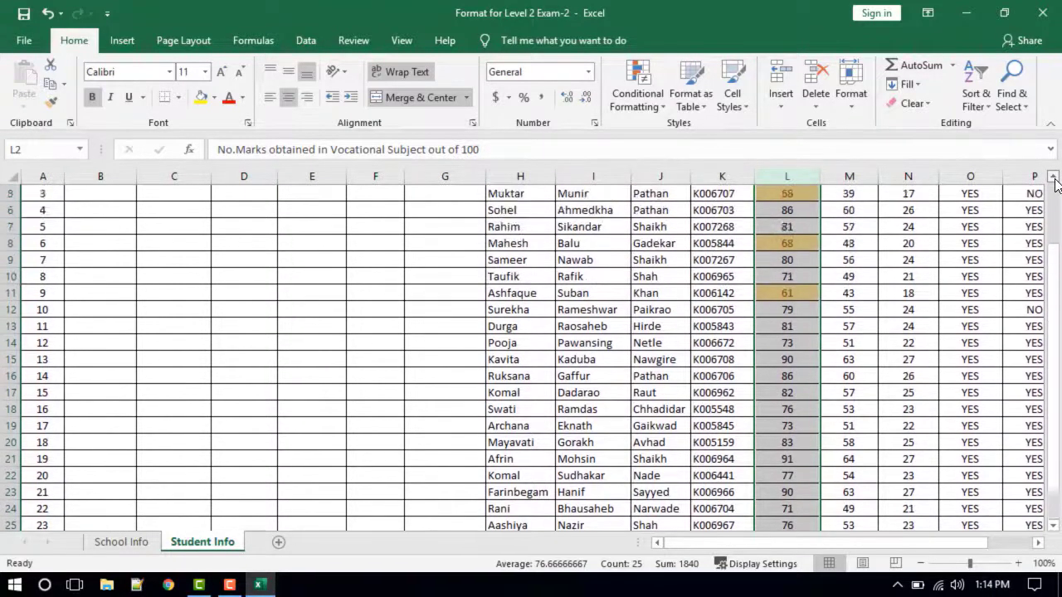
left_click(1053, 179)
left_click(1054, 178)
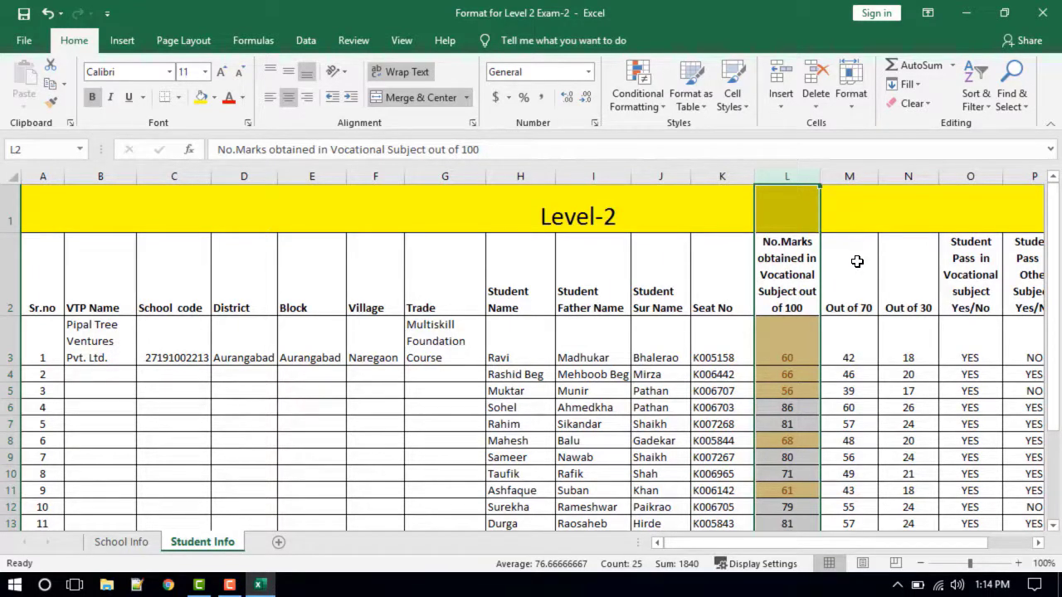
Add an Equal To 70 highlight rule with Light Red Fill with Dark Red Text to the Out of 70 marks in column M
left_click(847, 175)
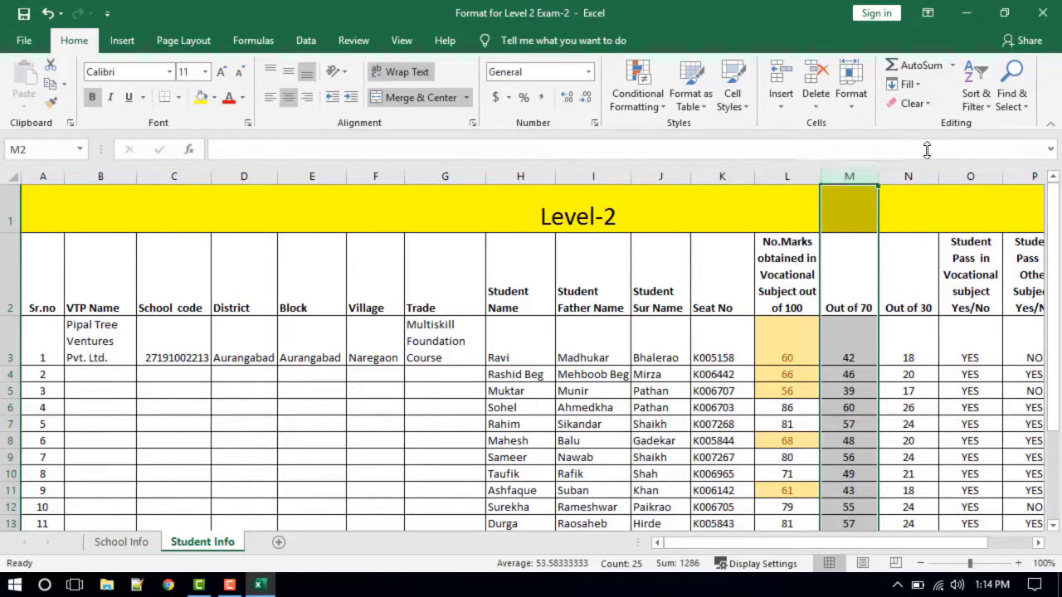
left_click(910, 176)
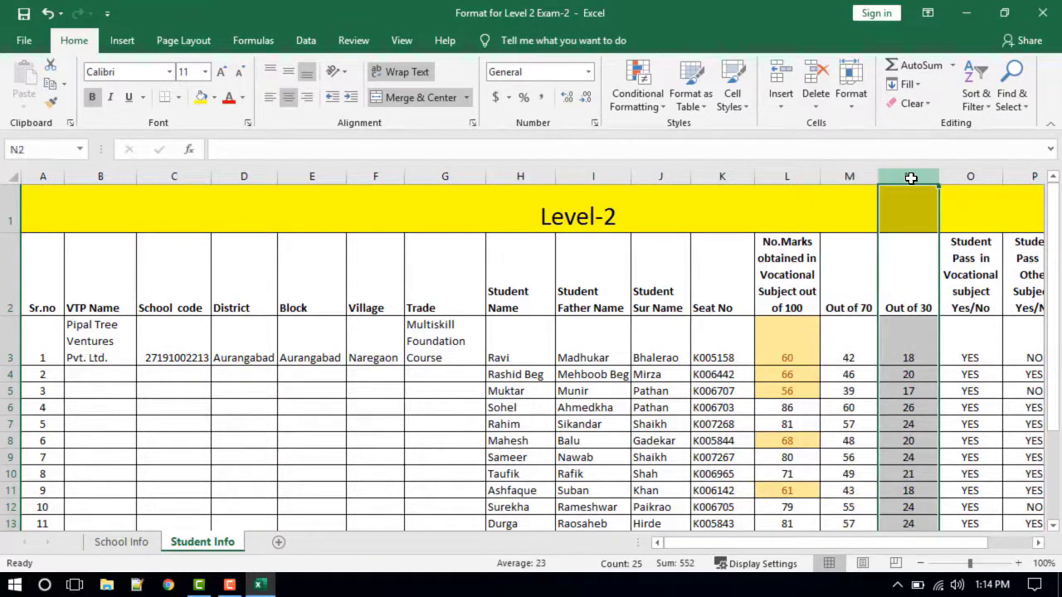
left_click(858, 176)
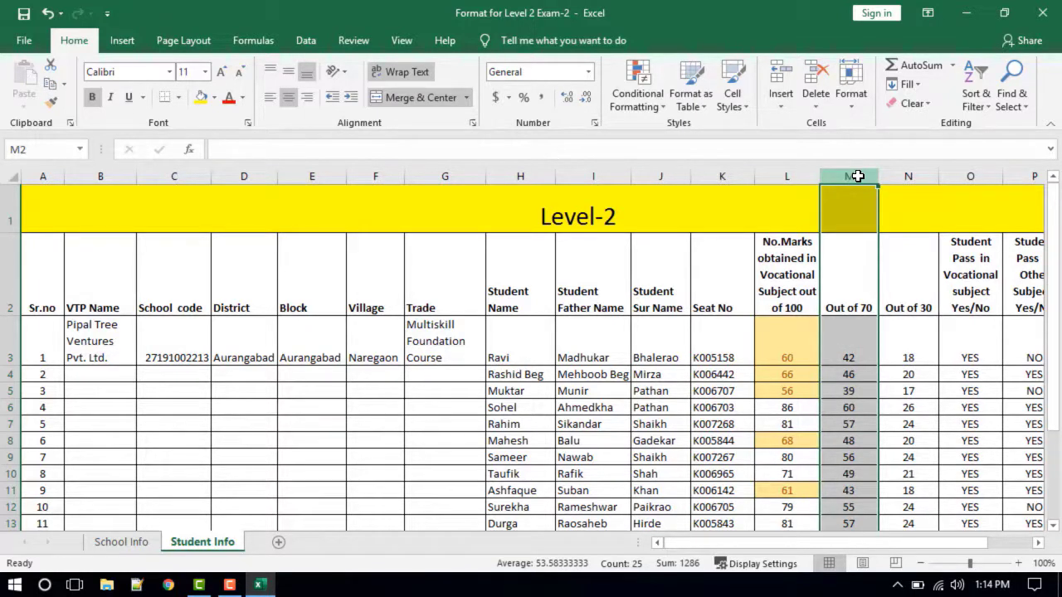
left_click(644, 88)
mouse_move(658, 135)
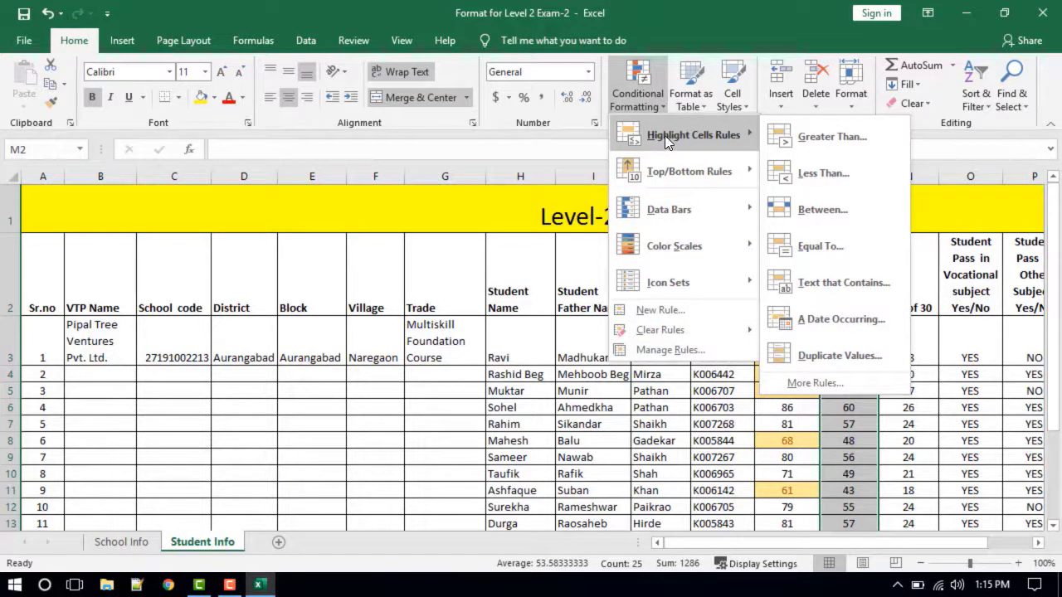
left_click(812, 246)
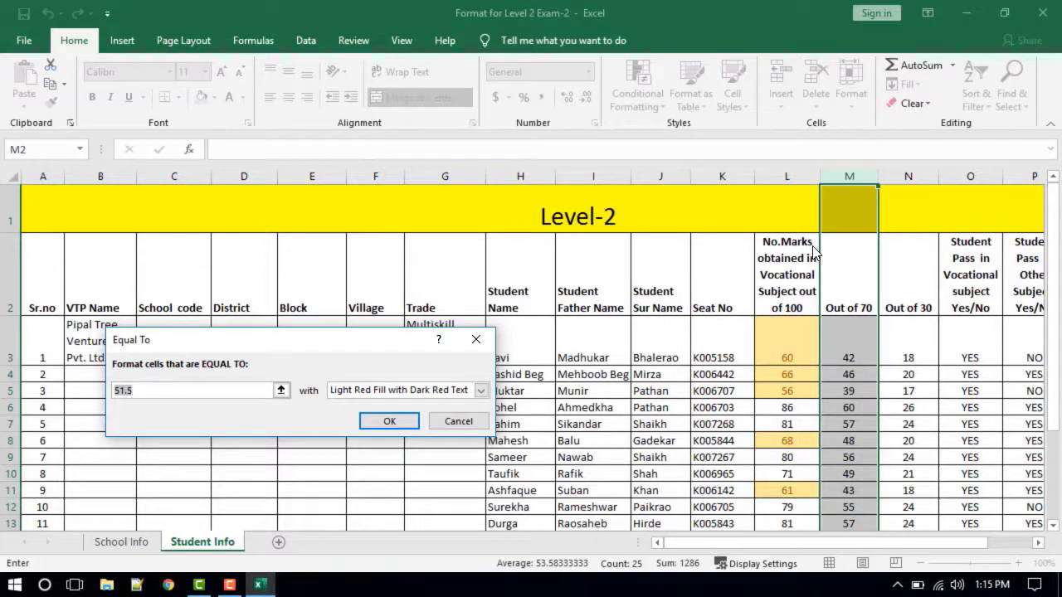
type("70")
left_click(390, 422)
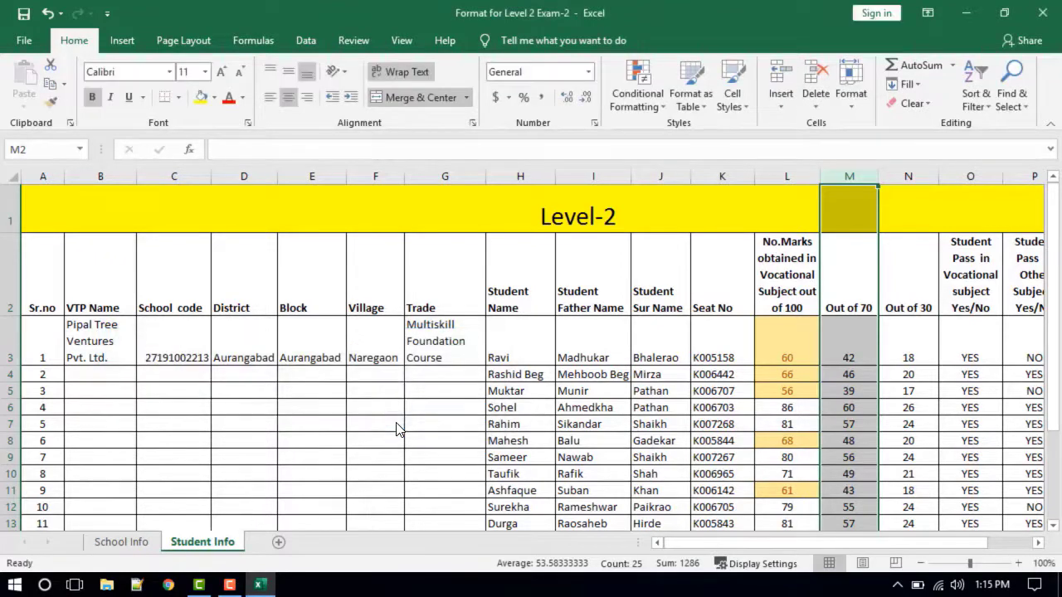
left_click(1053, 525)
scroll(1054, 531, "down", 3)
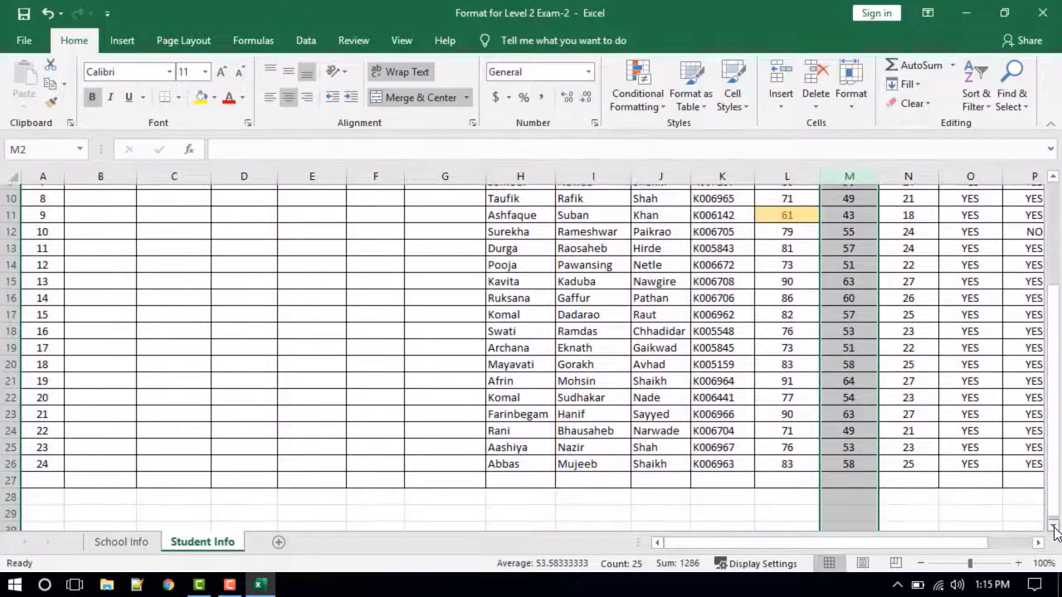
left_click(1053, 183)
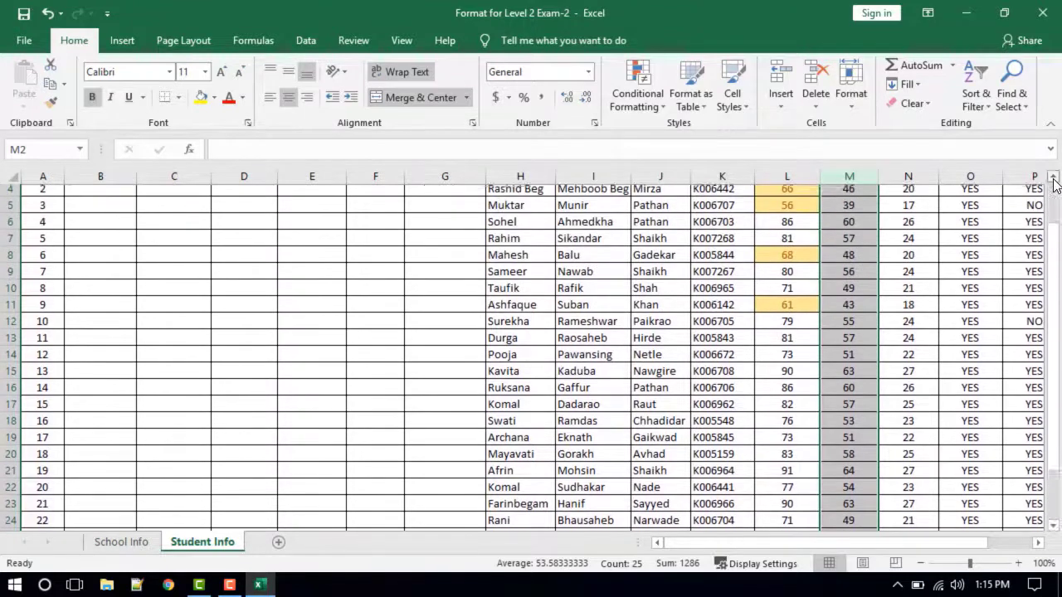
Add an Equal To 60 highlight rule with Light Red Fill with Dark Red Text to the Out of 70 marks in column M
left_click(1053, 183)
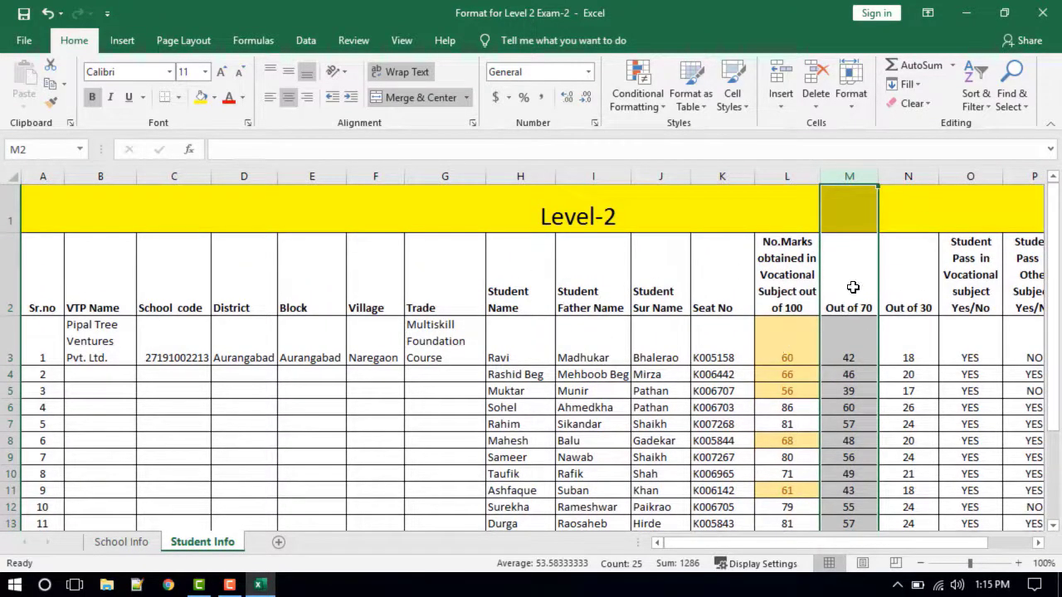
left_click(641, 77)
mouse_move(693, 136)
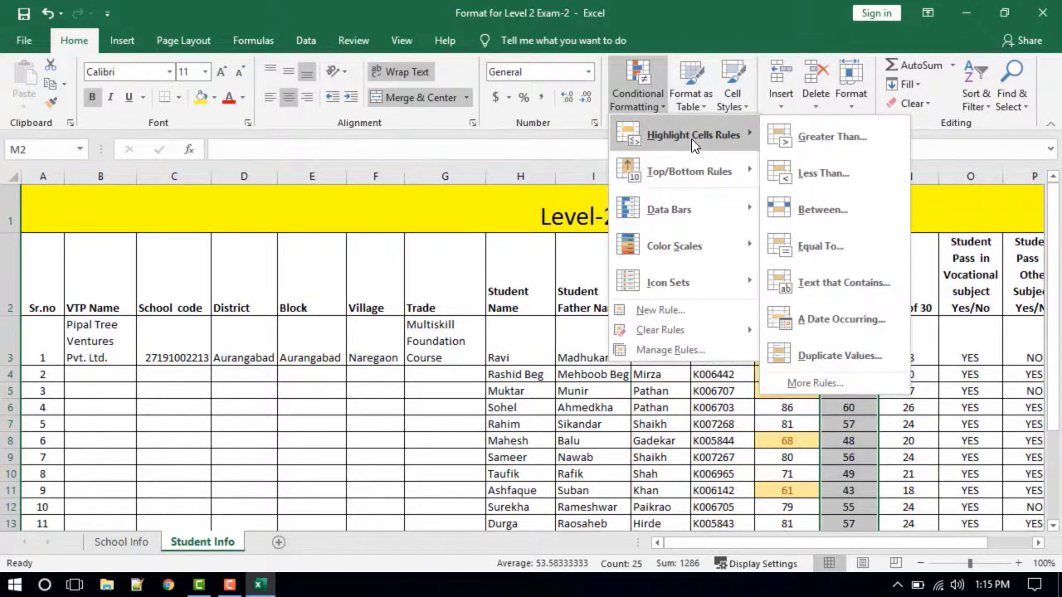
left_click(824, 246)
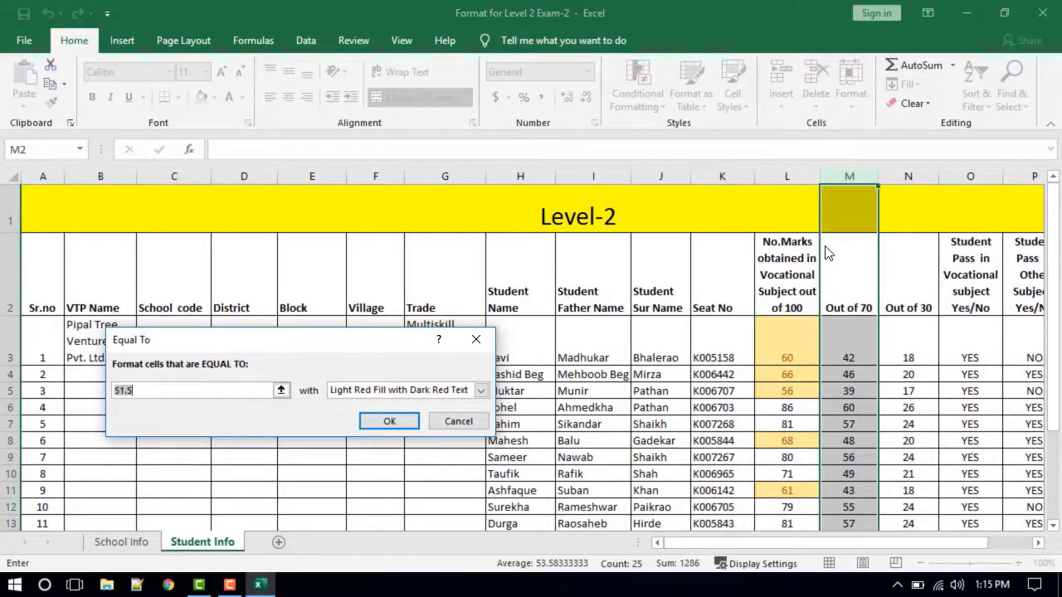
type("60")
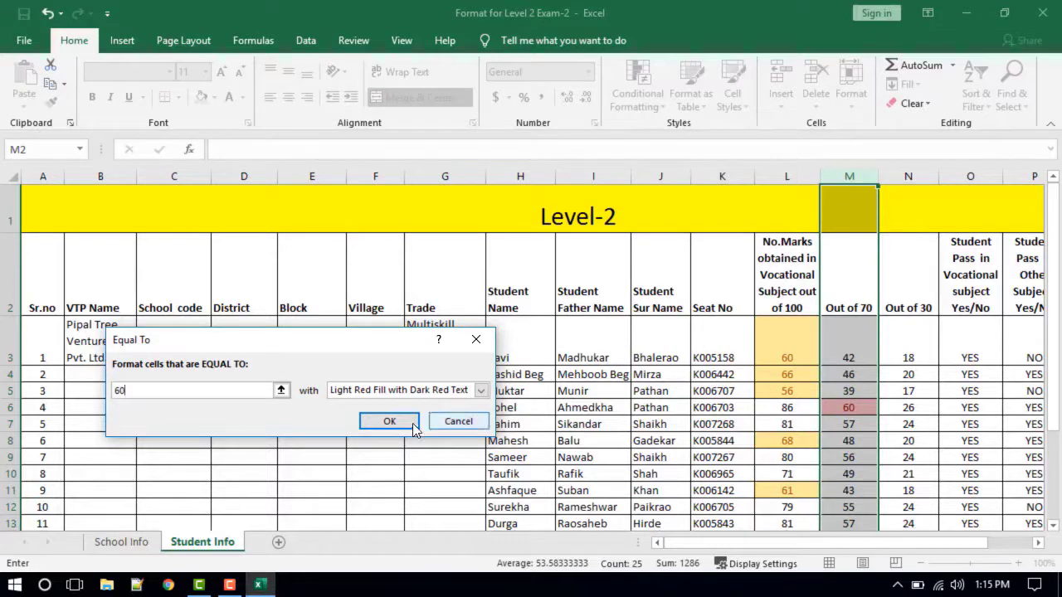
left_click(388, 422)
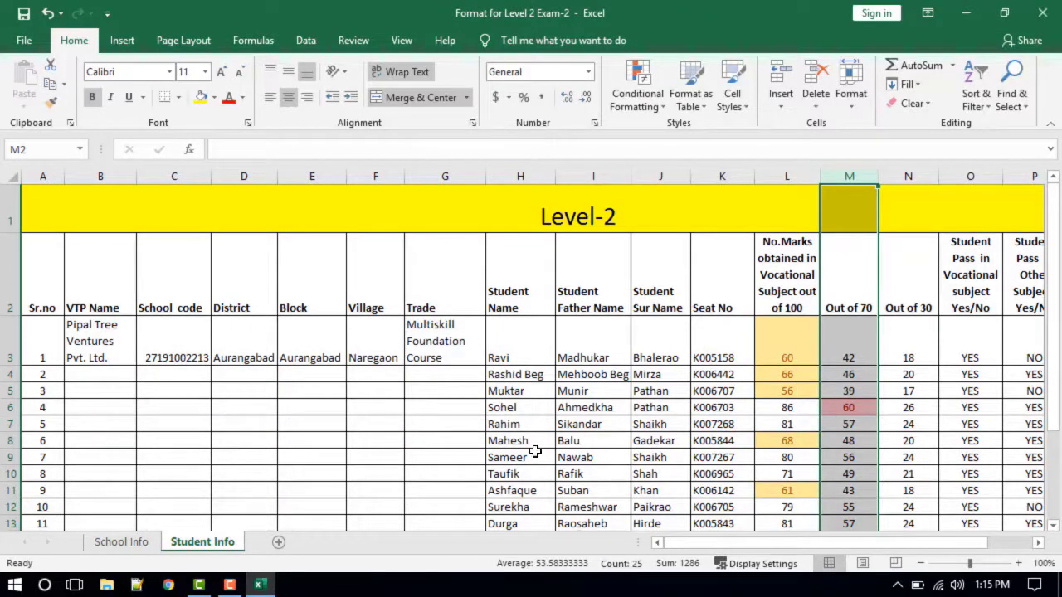
left_click(1054, 526)
left_click(1054, 525)
left_click(1055, 526)
left_click(1054, 526)
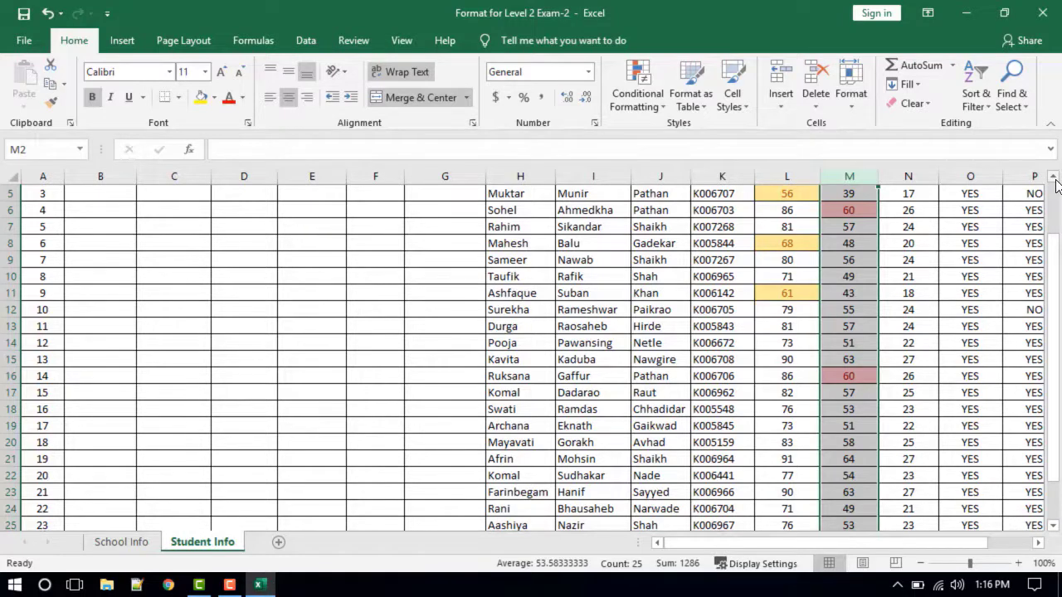
scroll(1056, 184, "up", 2)
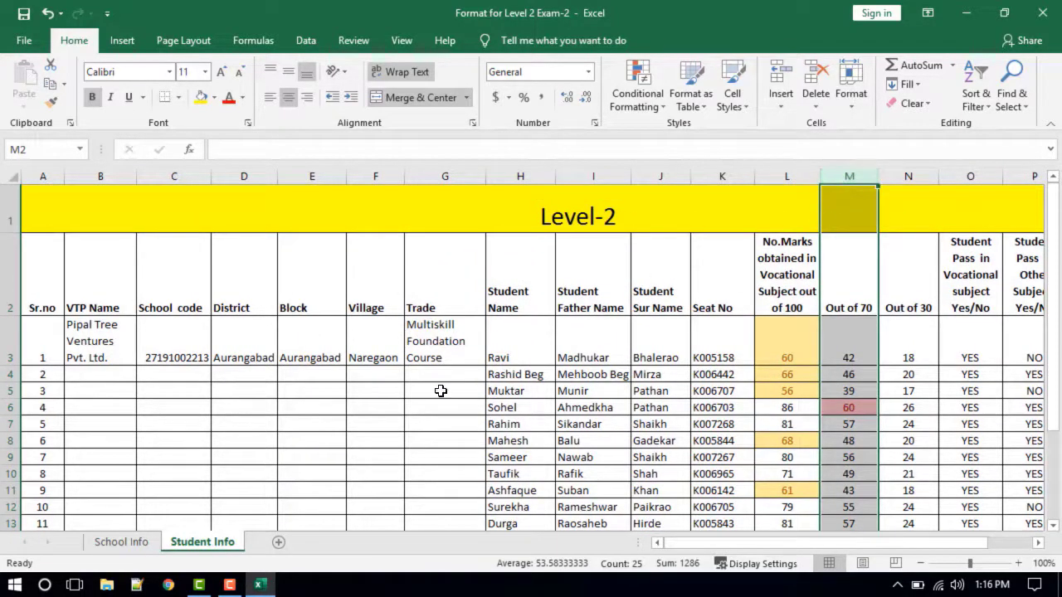
Undo the Equal To rules on the Out of 70 marks and the Between rule on the vocational marks
left_click(48, 14)
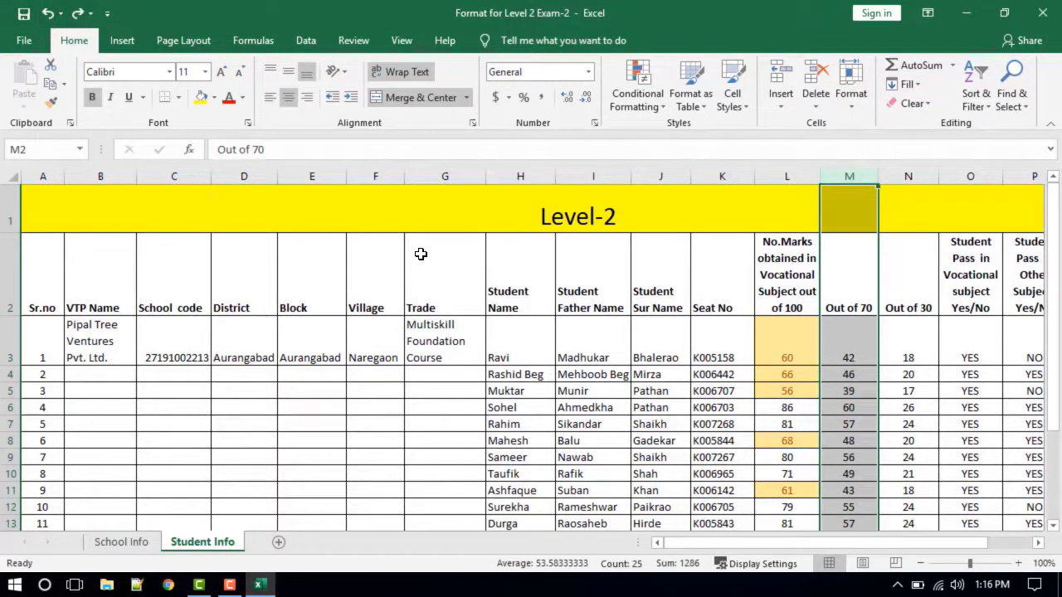
left_click(785, 177)
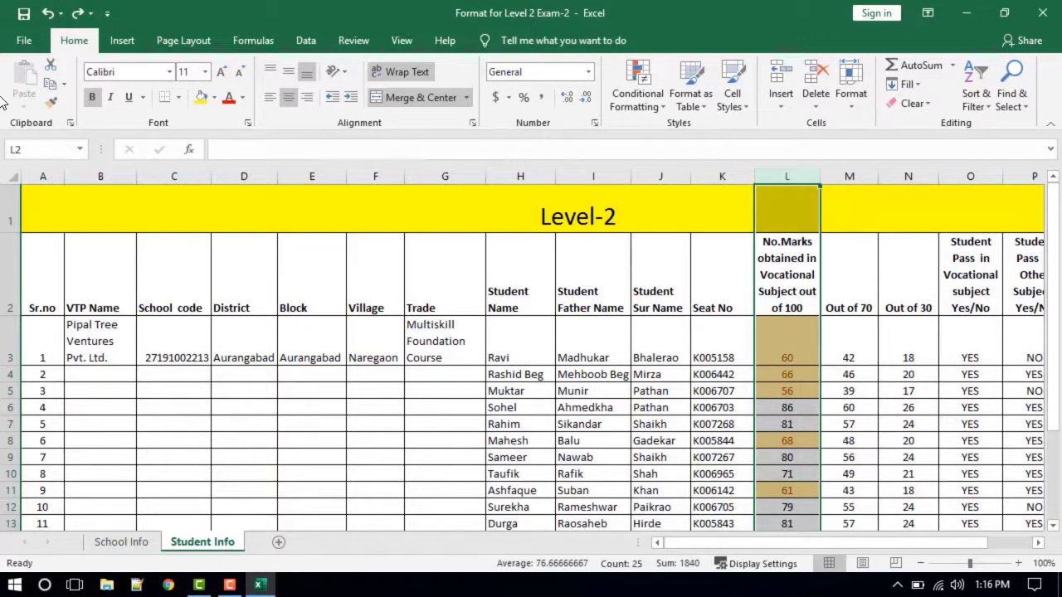
left_click(48, 14)
left_click(47, 14)
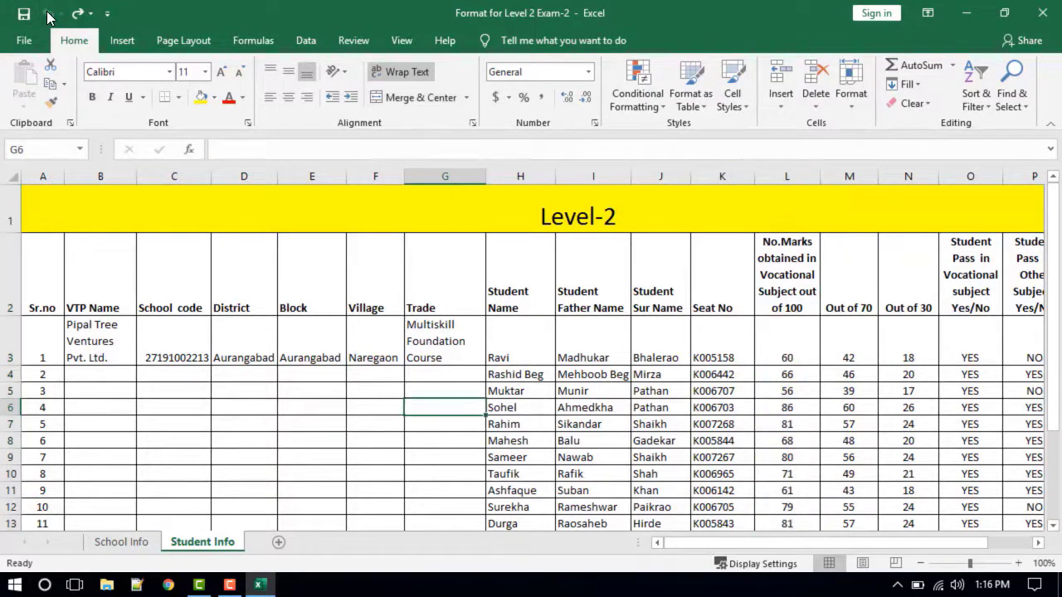
left_click(805, 176)
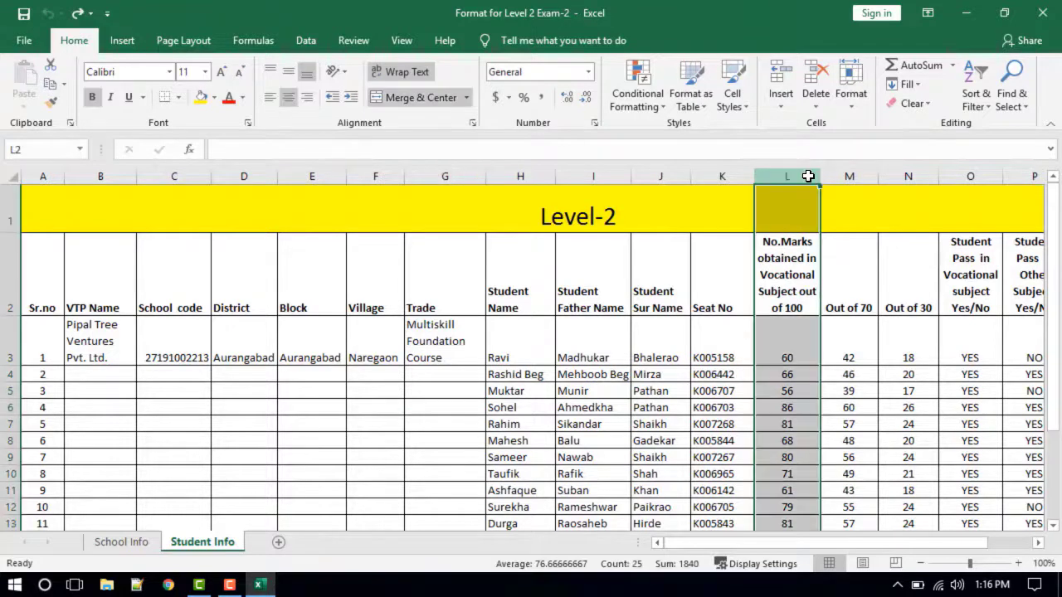
left_click(645, 76)
mouse_move(702, 134)
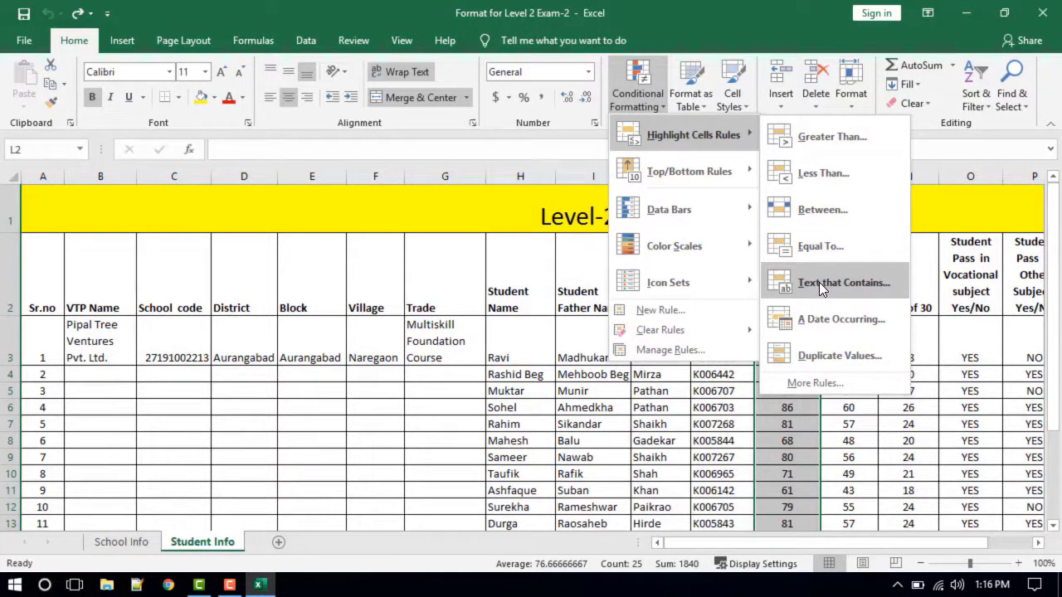
left_click(434, 412)
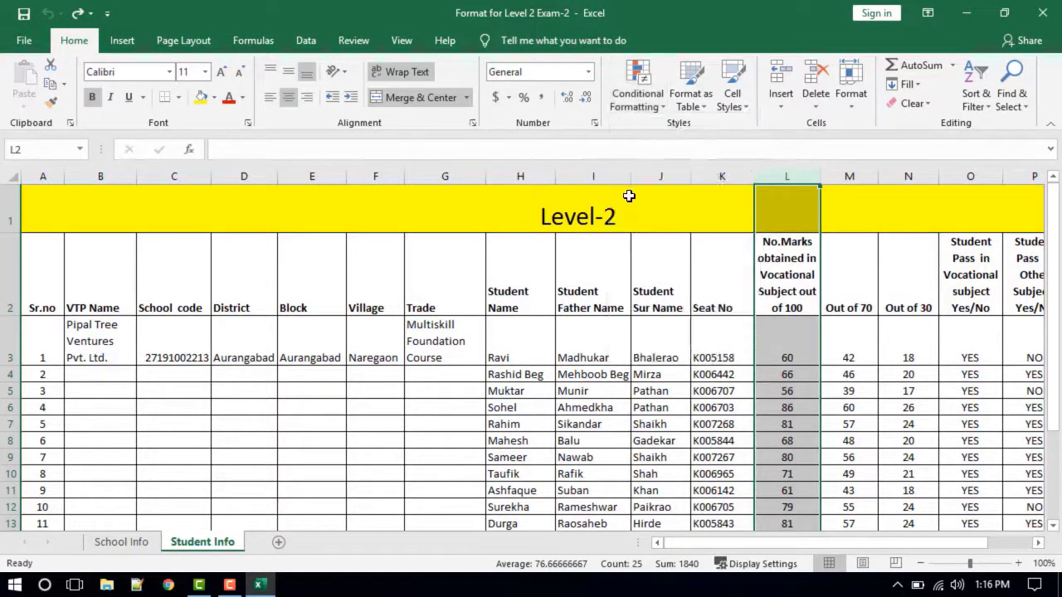
Try a Text That Contains rule for a student's first name with Light Red Fill with Dark Red Text on the Student Name column, and undo it
left_click(524, 177)
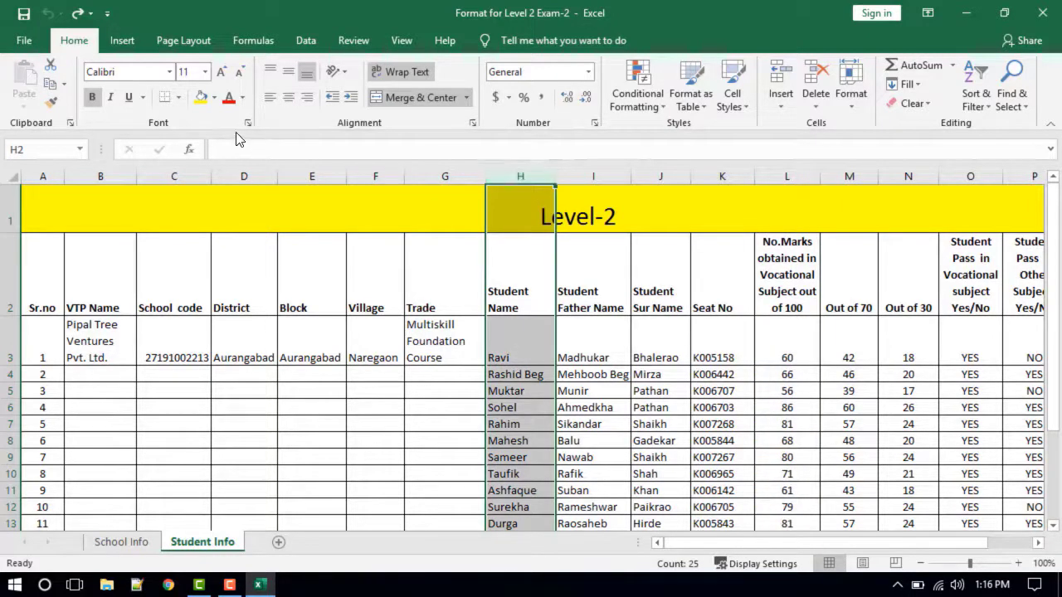
left_click(637, 85)
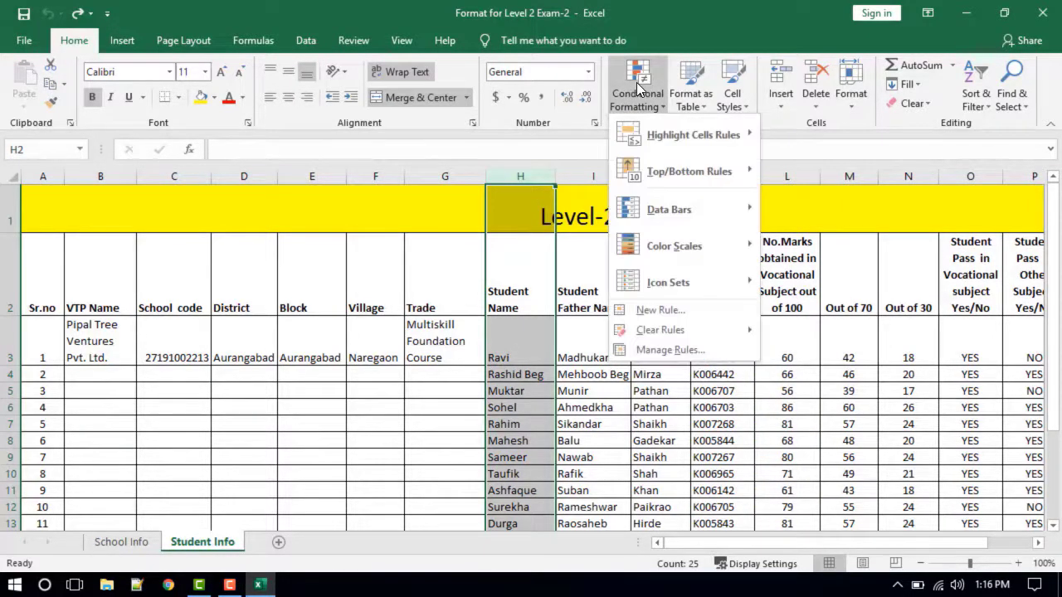
mouse_move(663, 134)
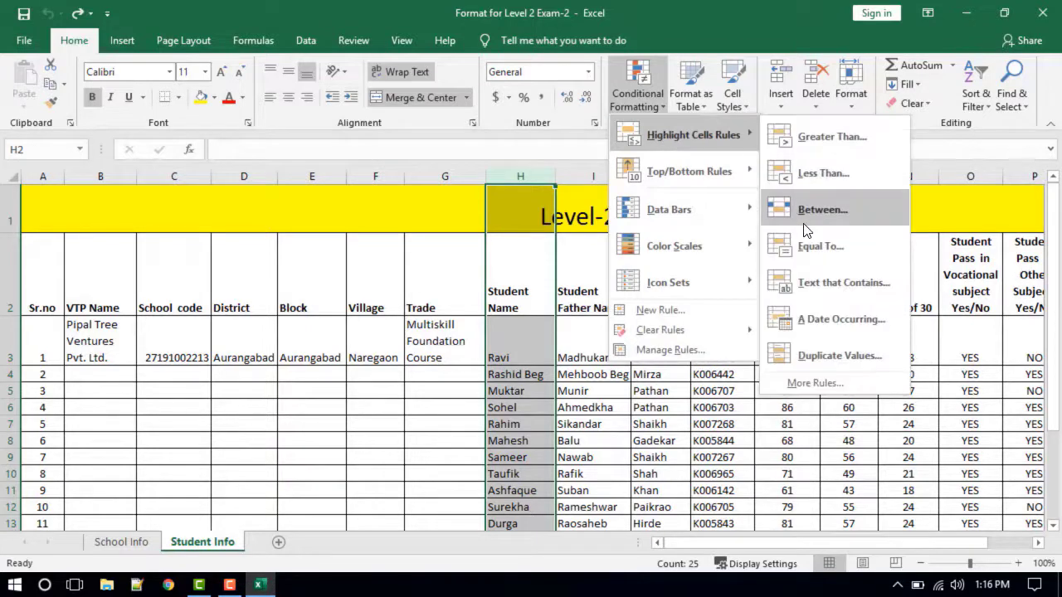
left_click(817, 282)
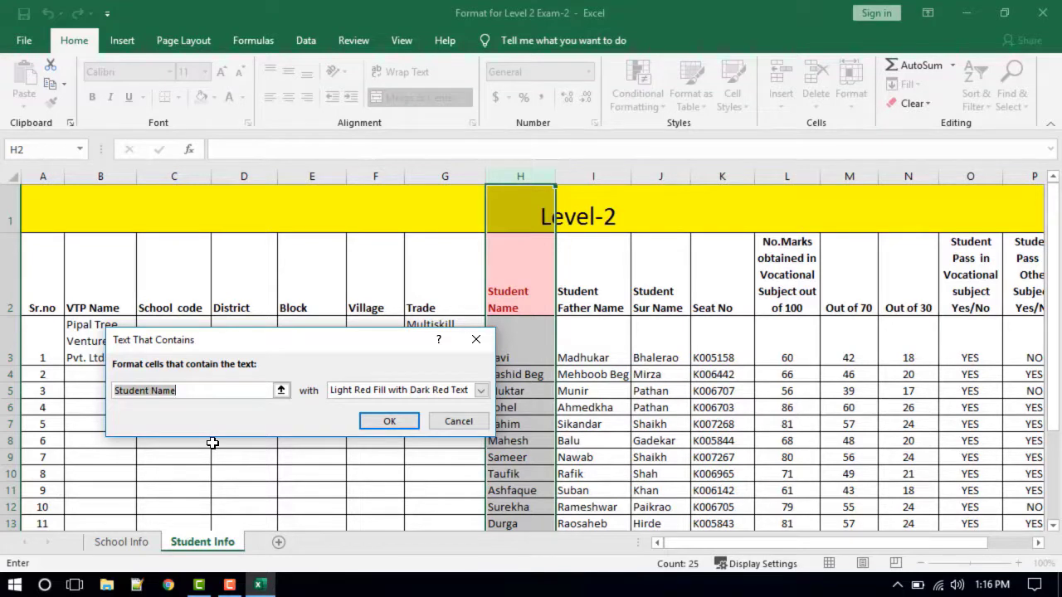
type("Mahesh")
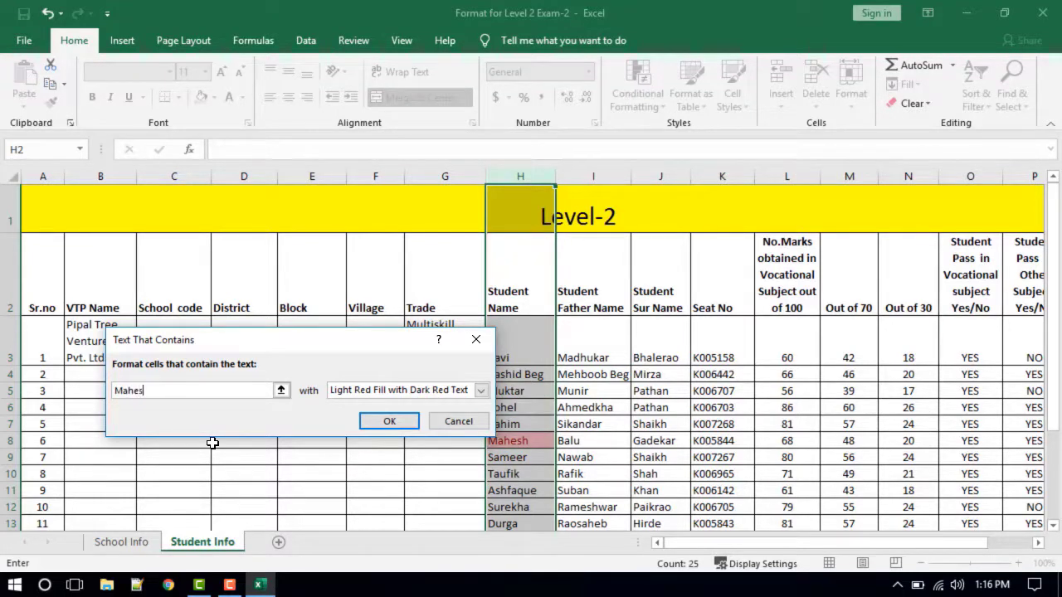
left_click(407, 423)
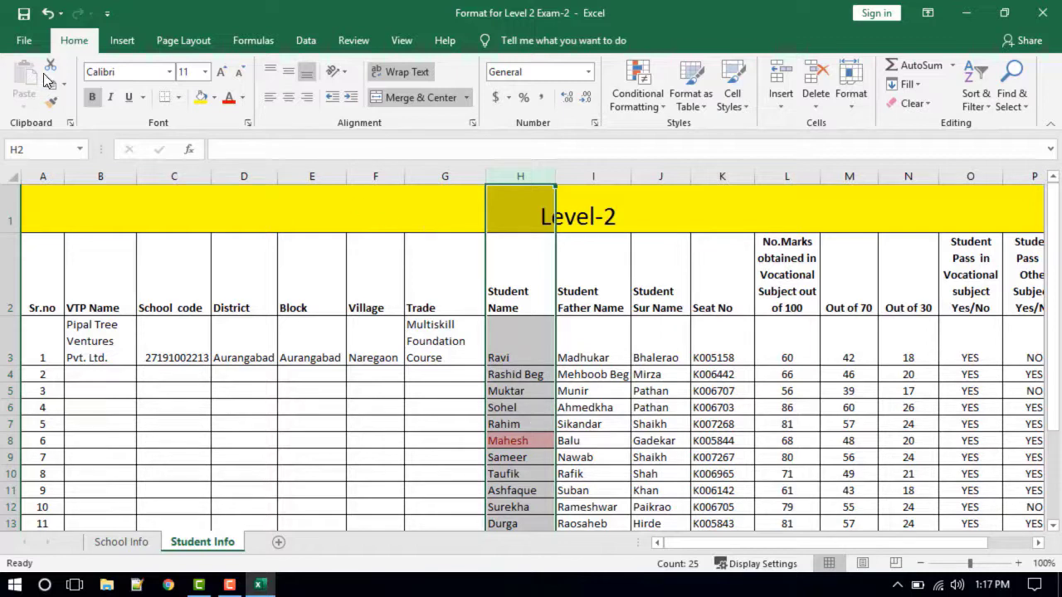
left_click(48, 14)
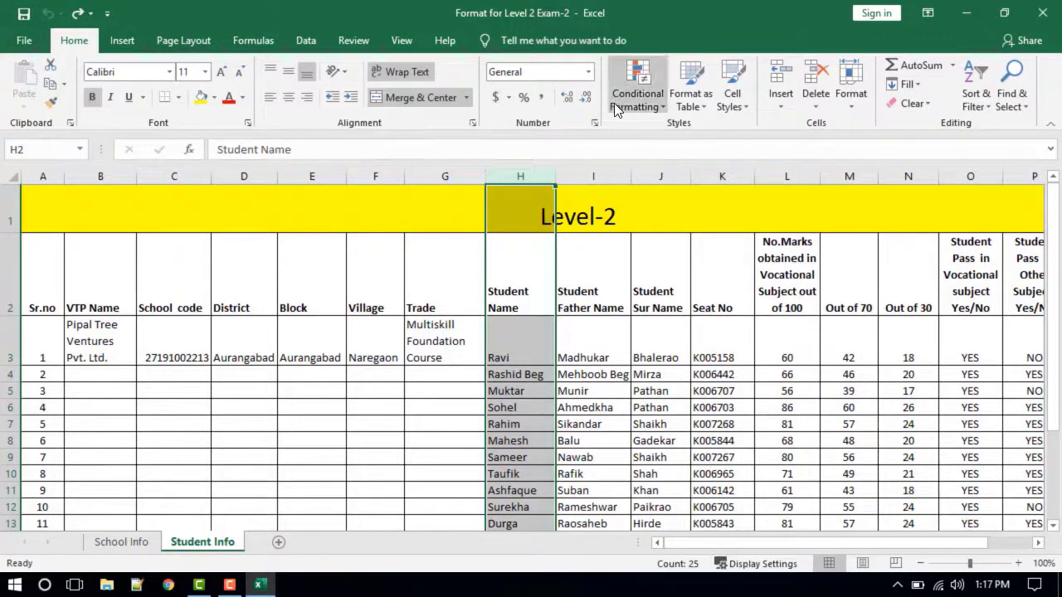
left_click(640, 78)
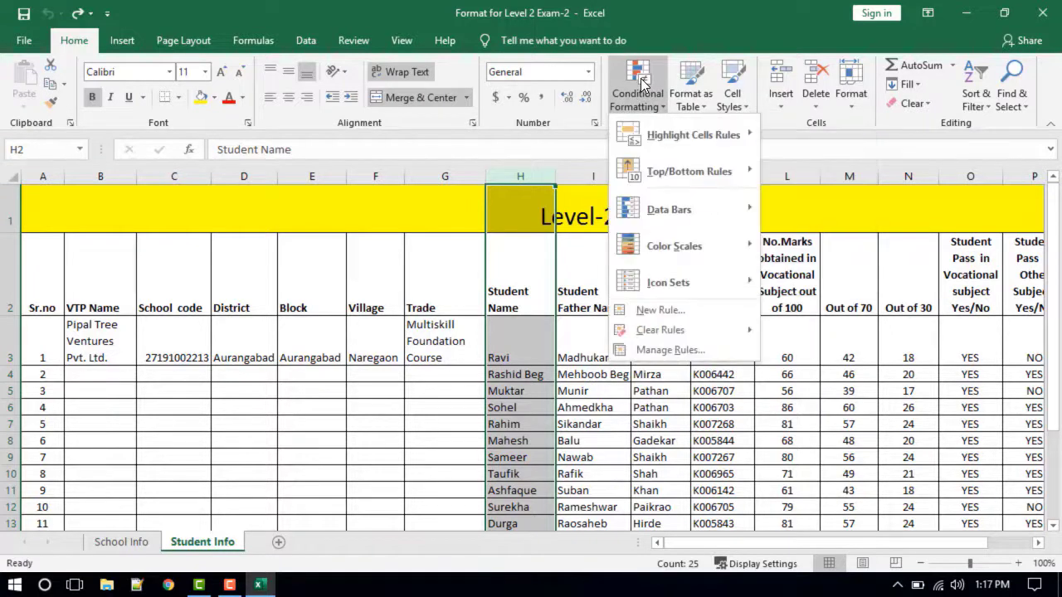
mouse_move(676, 140)
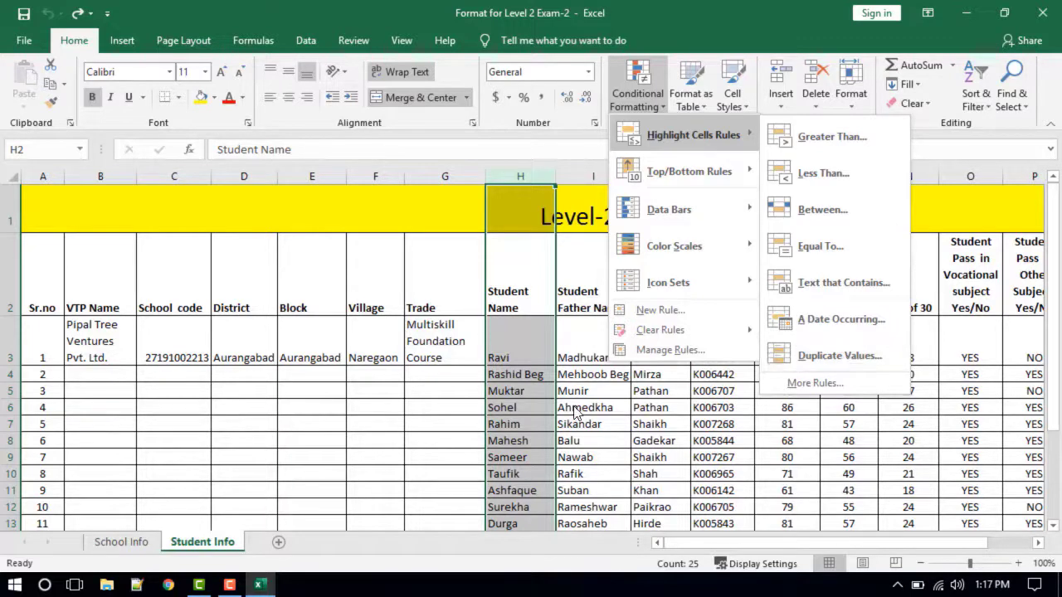
left_click(448, 398)
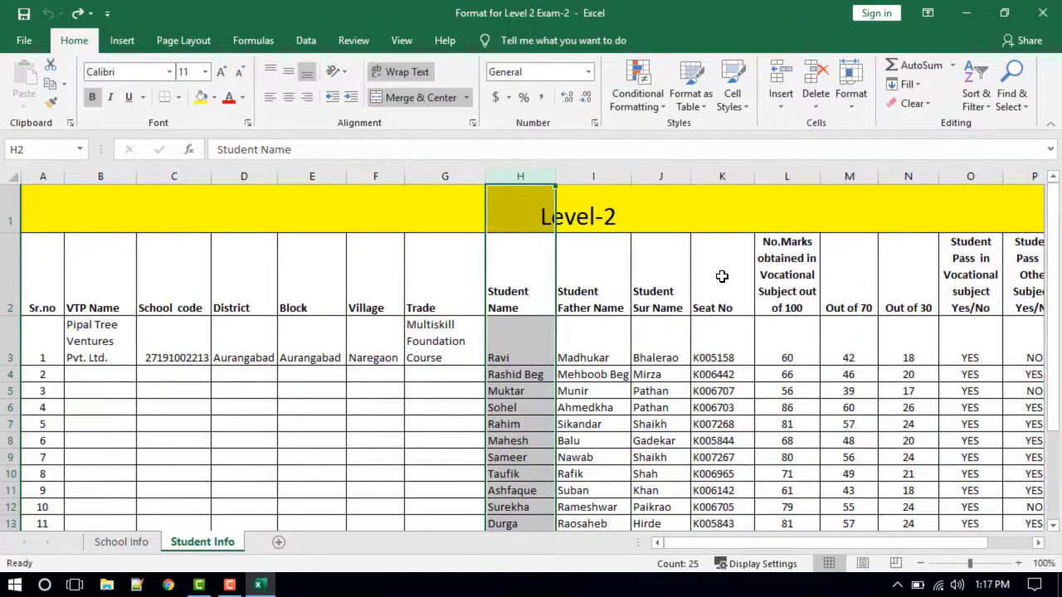
Add a Duplicate Values highlight rule with Light Red Fill with Dark Red Text to the vocational marks in column L
left_click(781, 177)
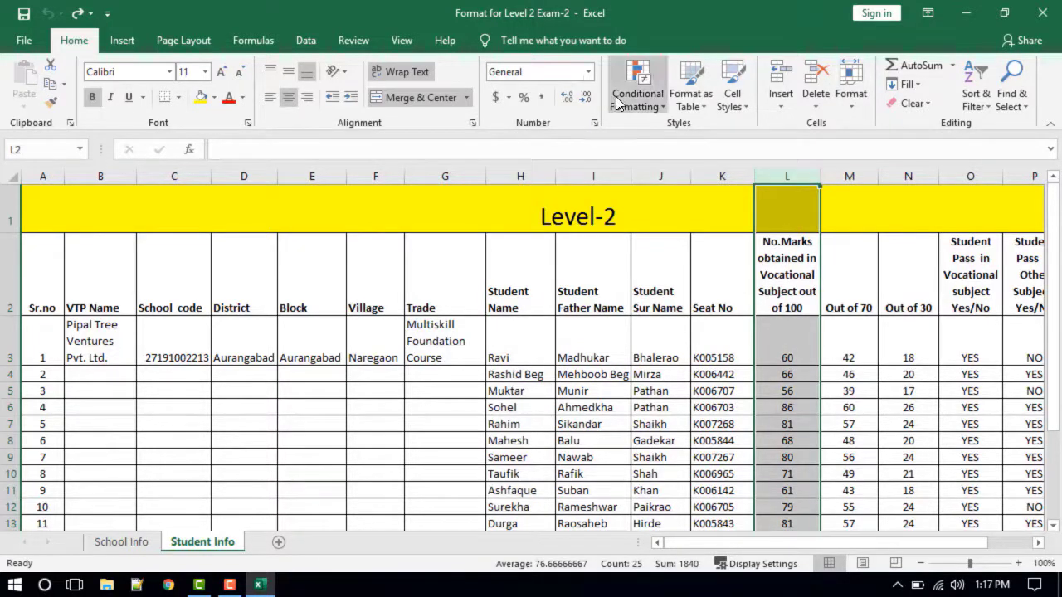
left_click(650, 78)
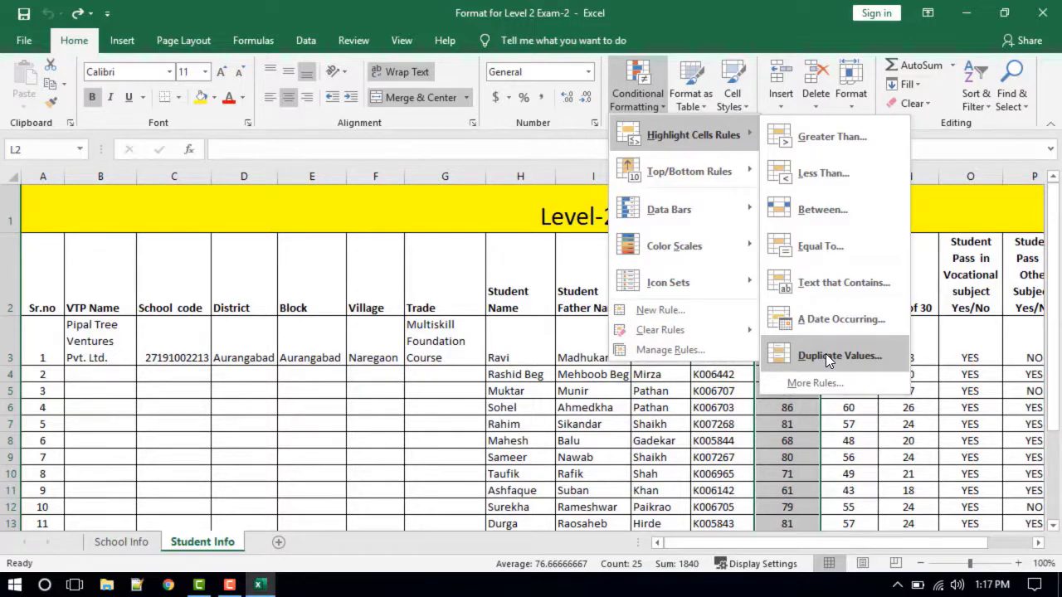
left_click(825, 353)
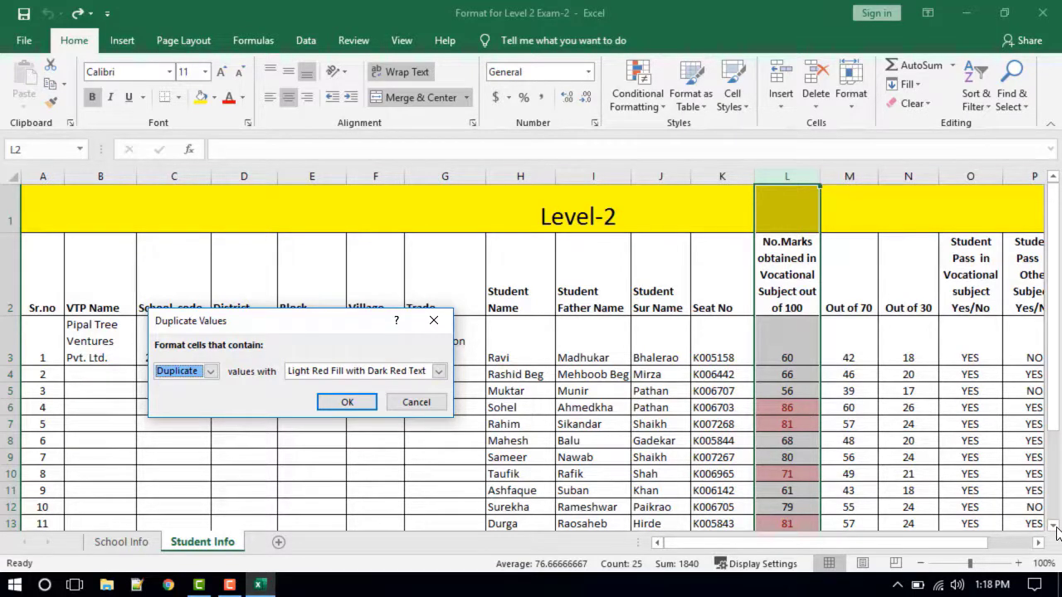
left_click(347, 402)
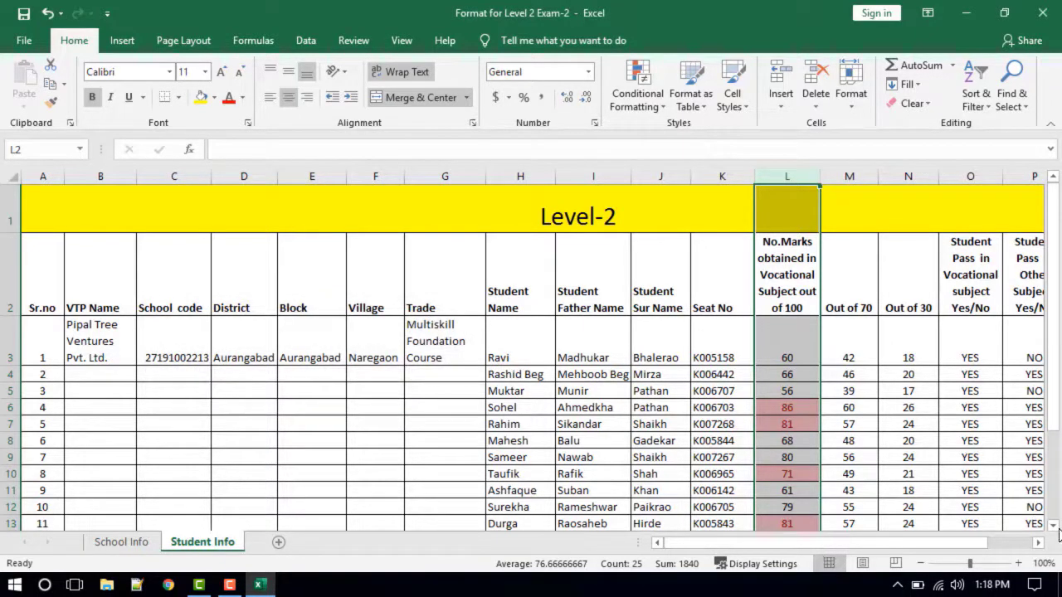
left_click(1054, 526)
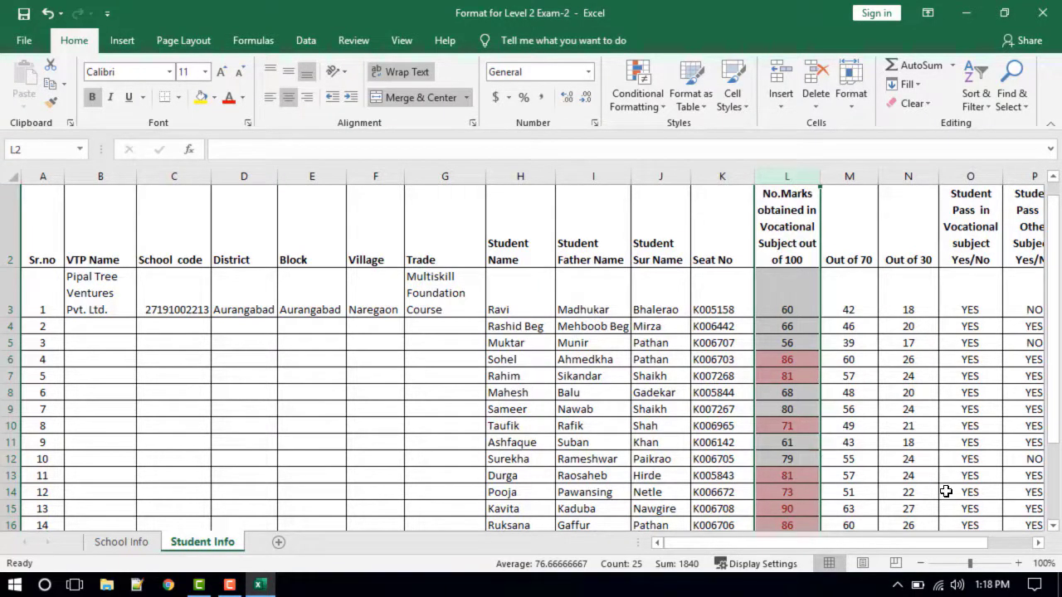
scroll(1059, 546, "down", 1)
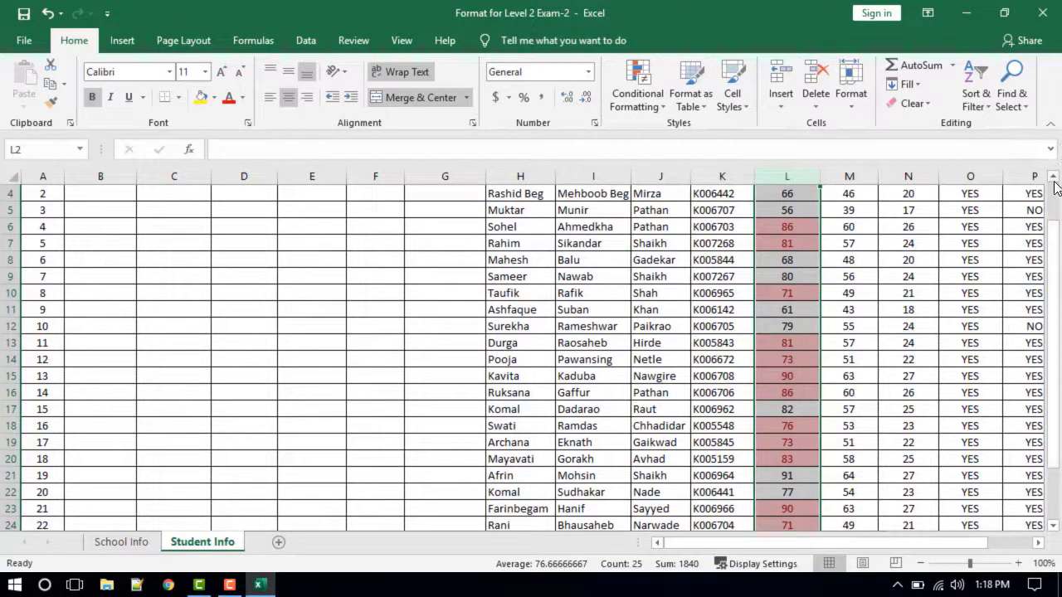
scroll(1053, 184, "up", 1)
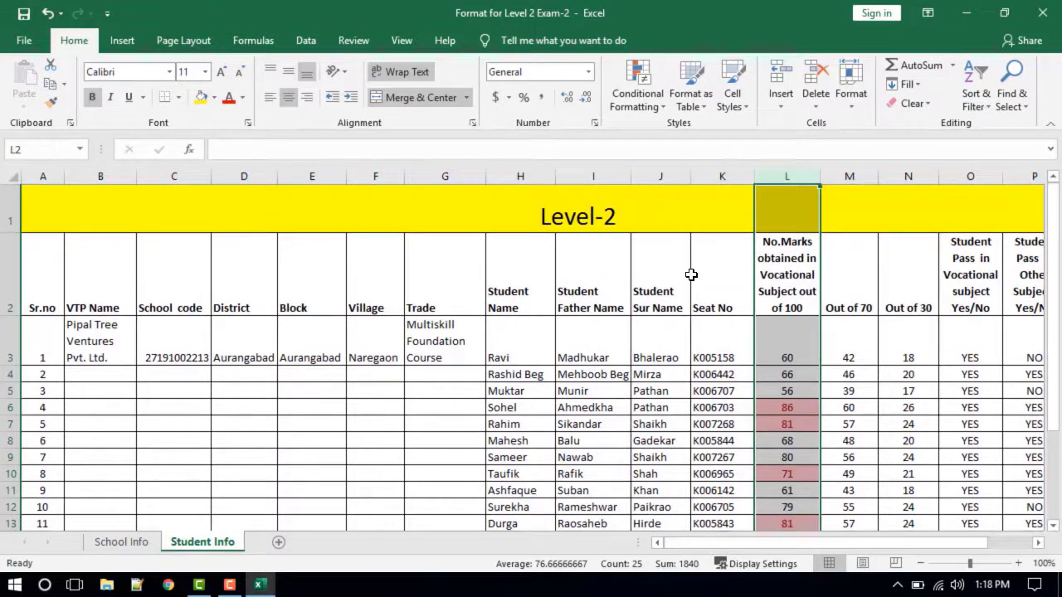
Add a Unique values highlight rule with Green Fill with Dark Green Text to the vocational marks in column L
left_click(651, 106)
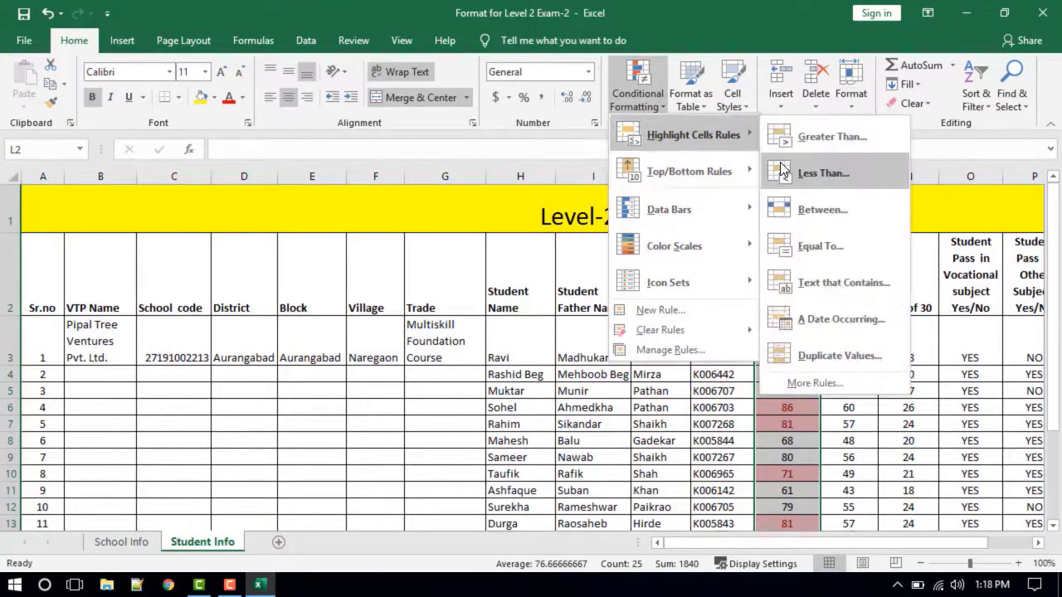
left_click(832, 357)
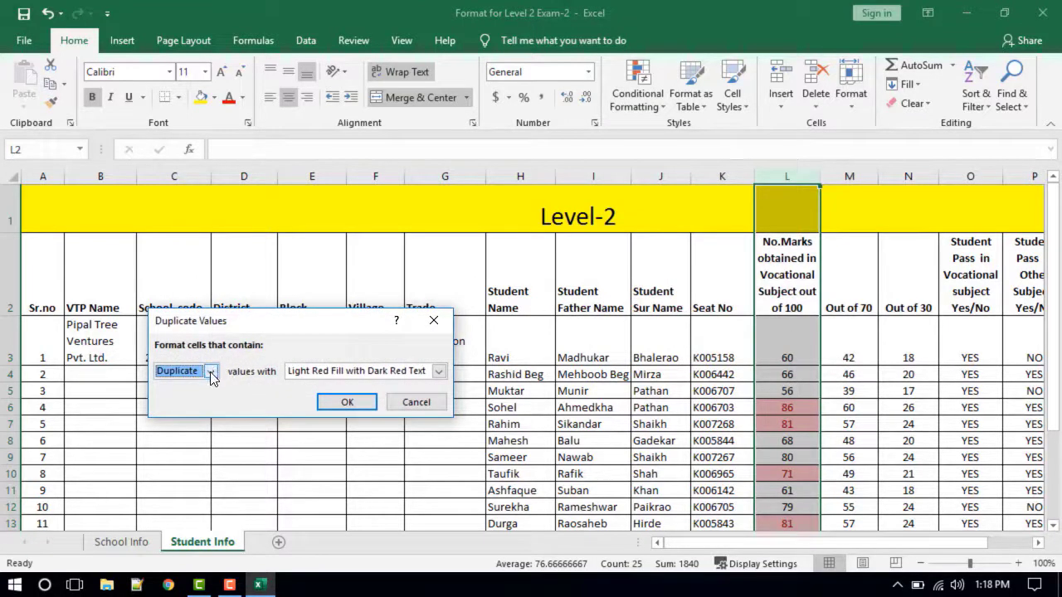
left_click(210, 371)
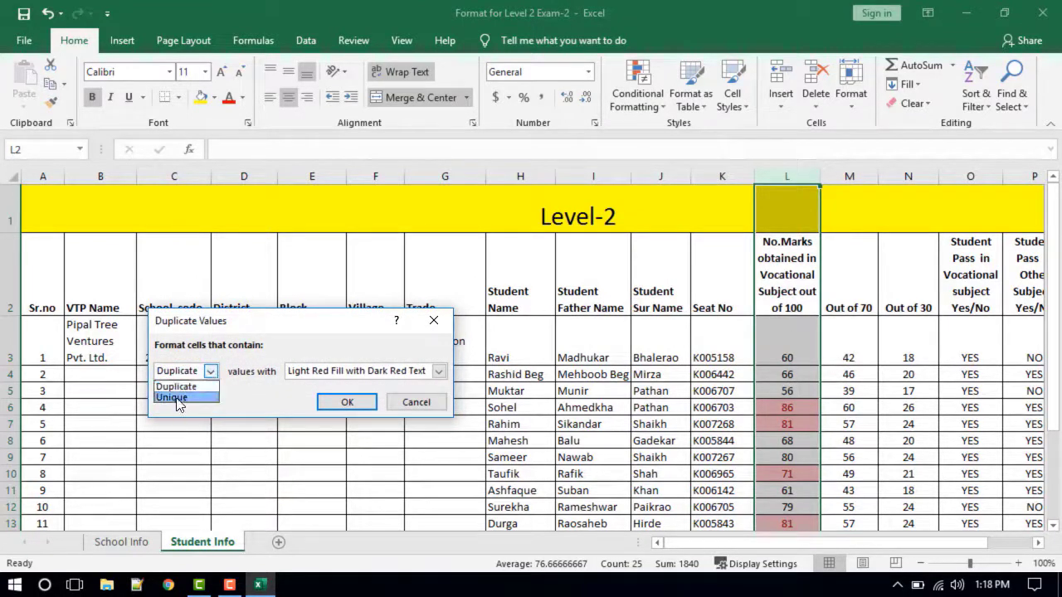
left_click(177, 398)
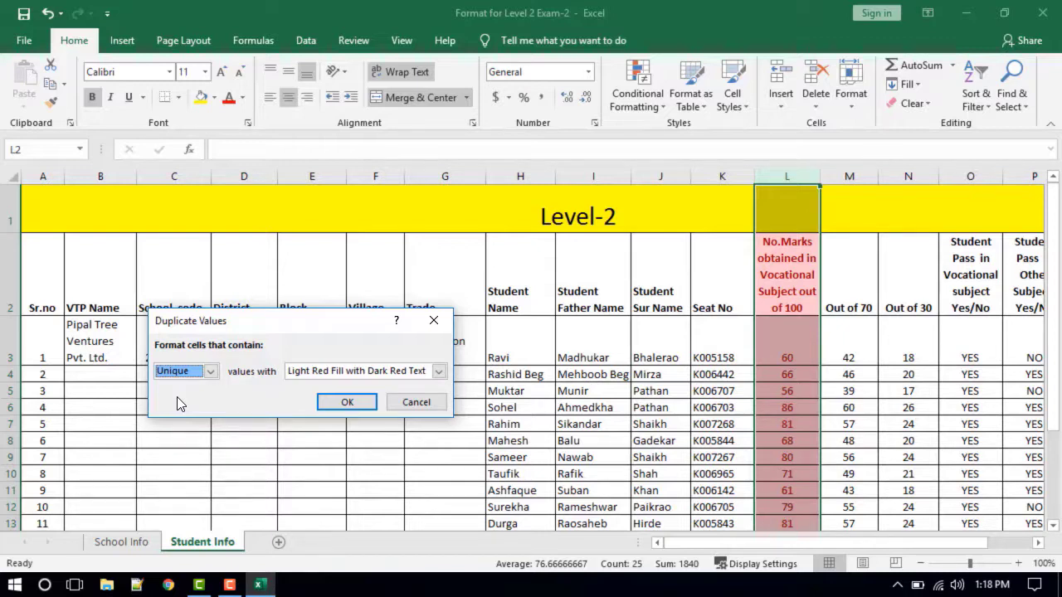
left_click(439, 371)
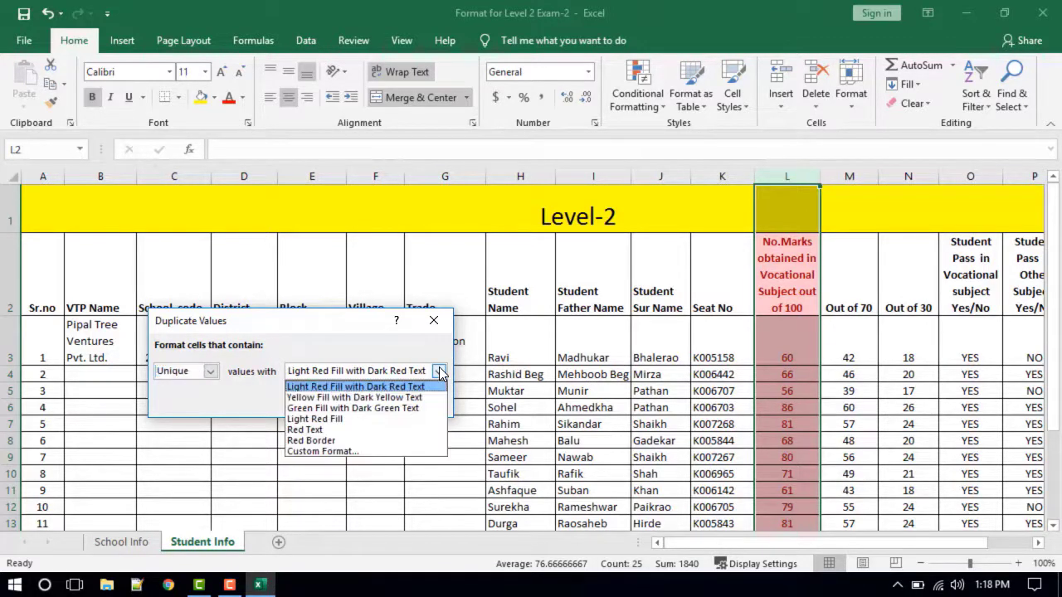
left_click(386, 408)
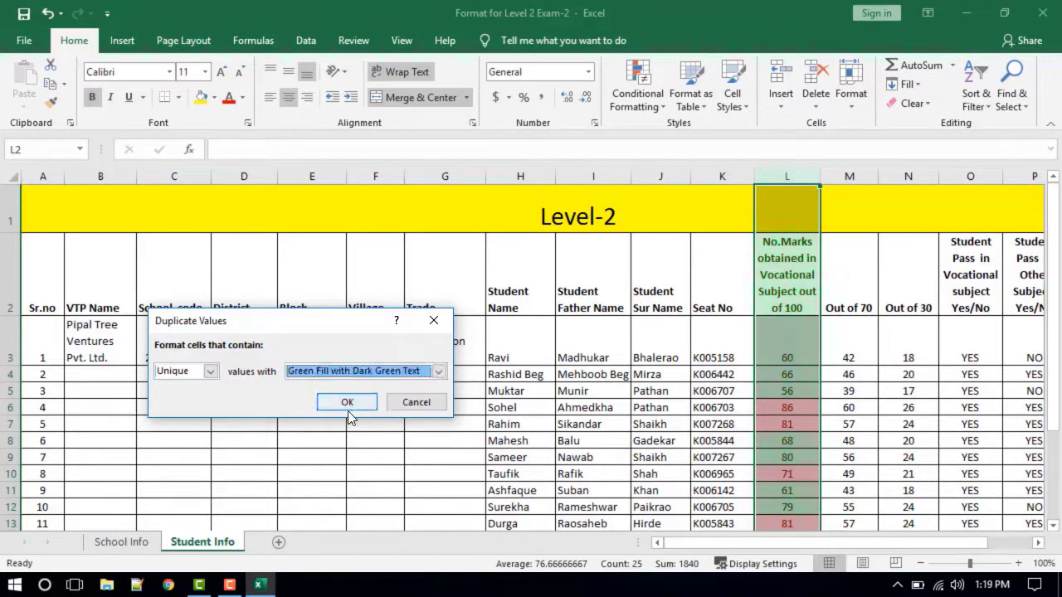
left_click(348, 403)
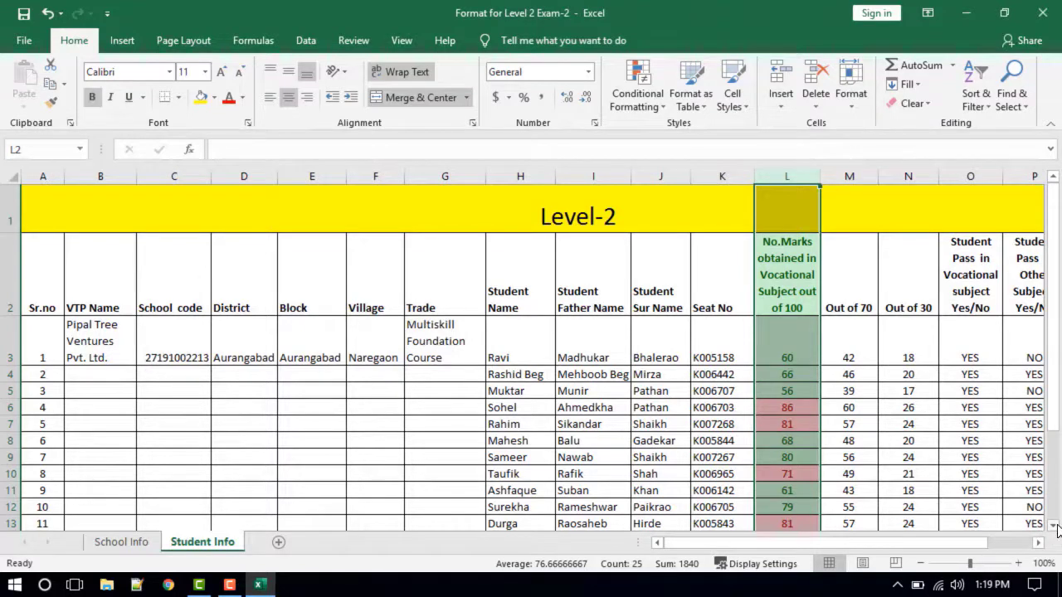
Examine the unique and duplicate highlighting cell by cell through the vocational marks in column L
scroll(1060, 531, "down", 2)
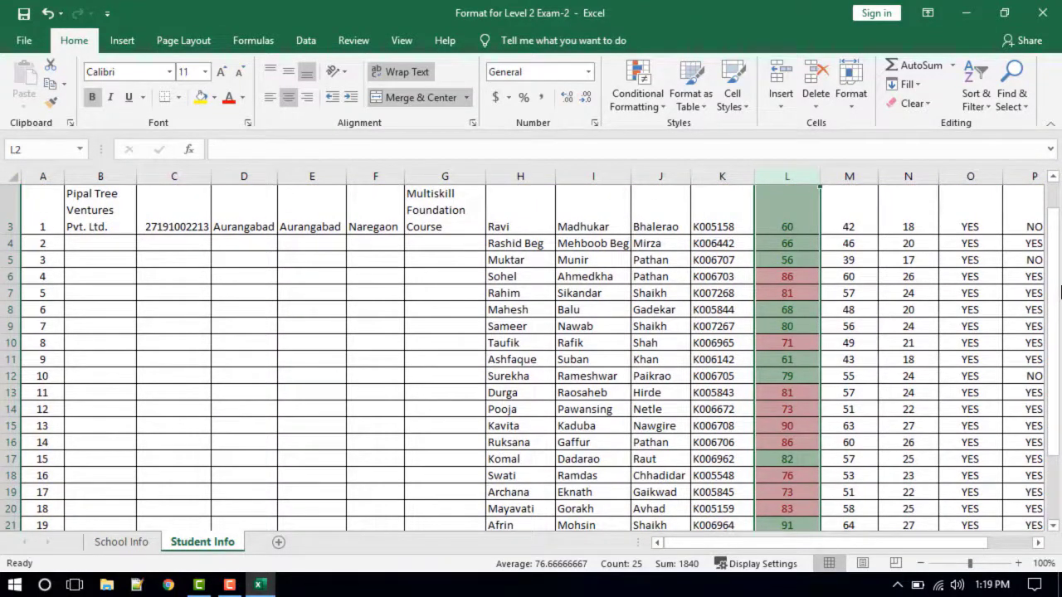
scroll(985, 198, "up", 1)
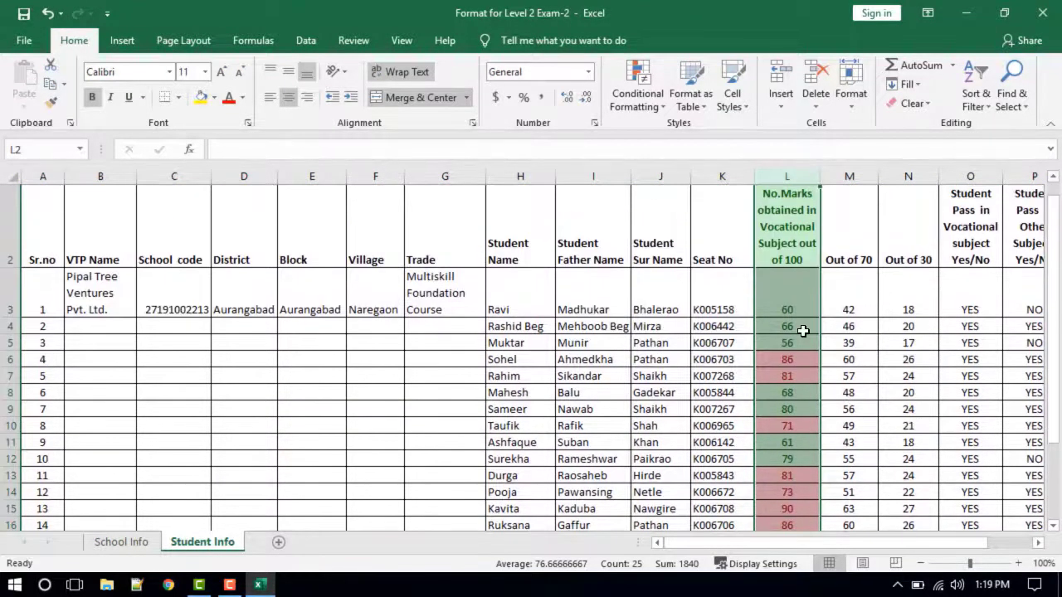
left_click(847, 288)
left_click(796, 302)
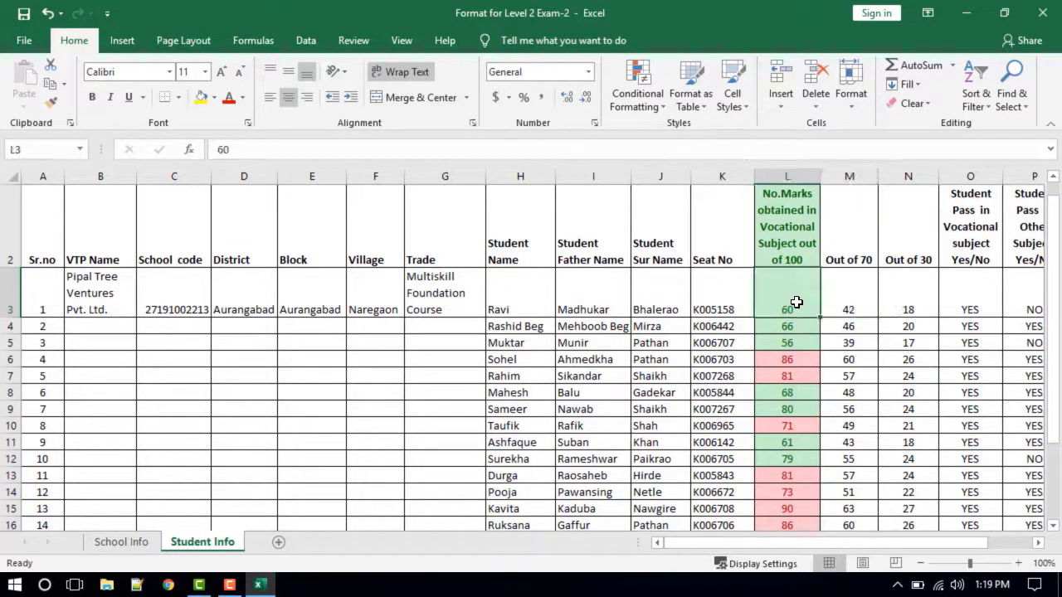
key("Down")
key("Down")
key("Down")
key("Down")
key("Down")
key("Down")
key("Down")
key("Down")
key("Down")
key("Down")
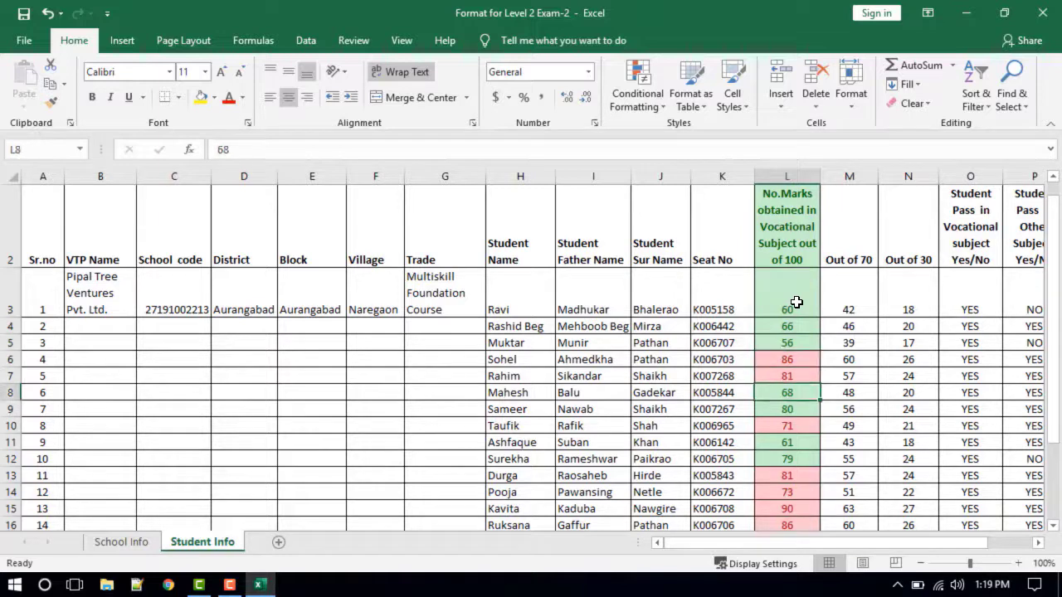
key("Down")
key("Down")
key("Down")
key("Down")
key("Down")
key("Down")
key("Down")
key("Down")
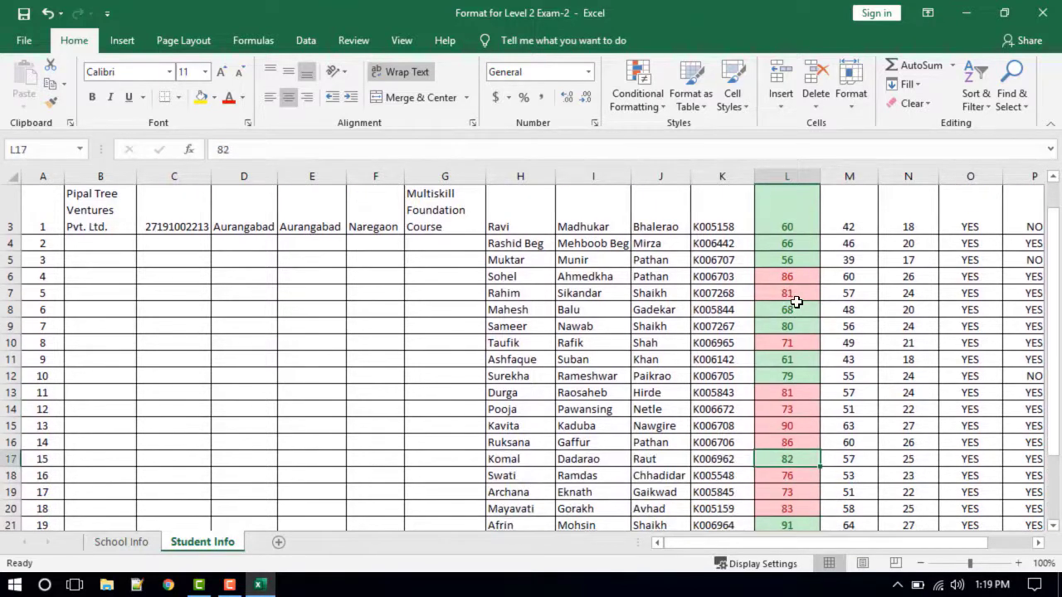
key("Down")
key("Down")
key("Down")
key("Down")
key("Down")
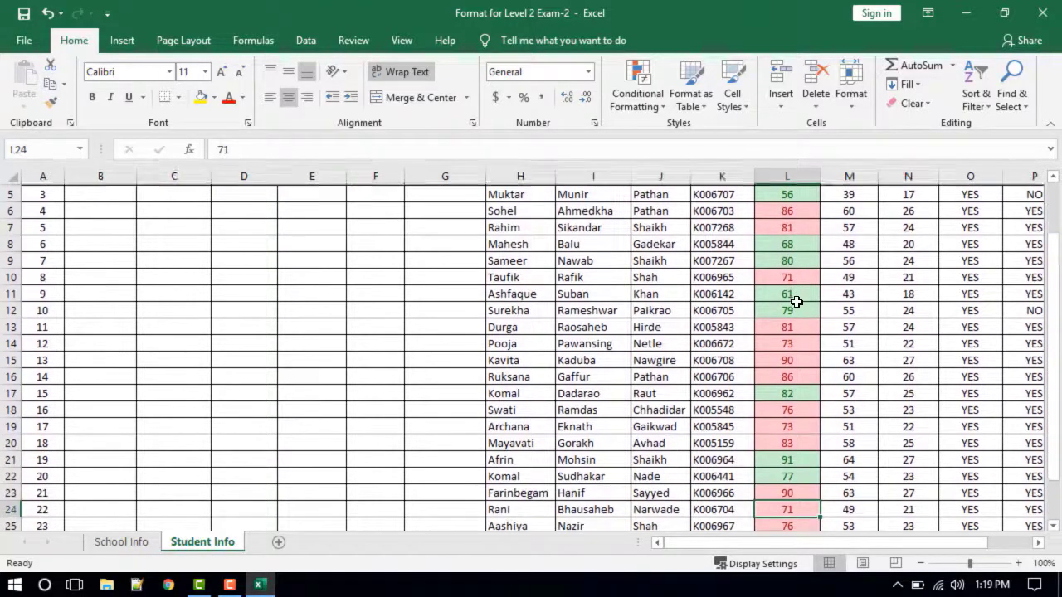
key("Down")
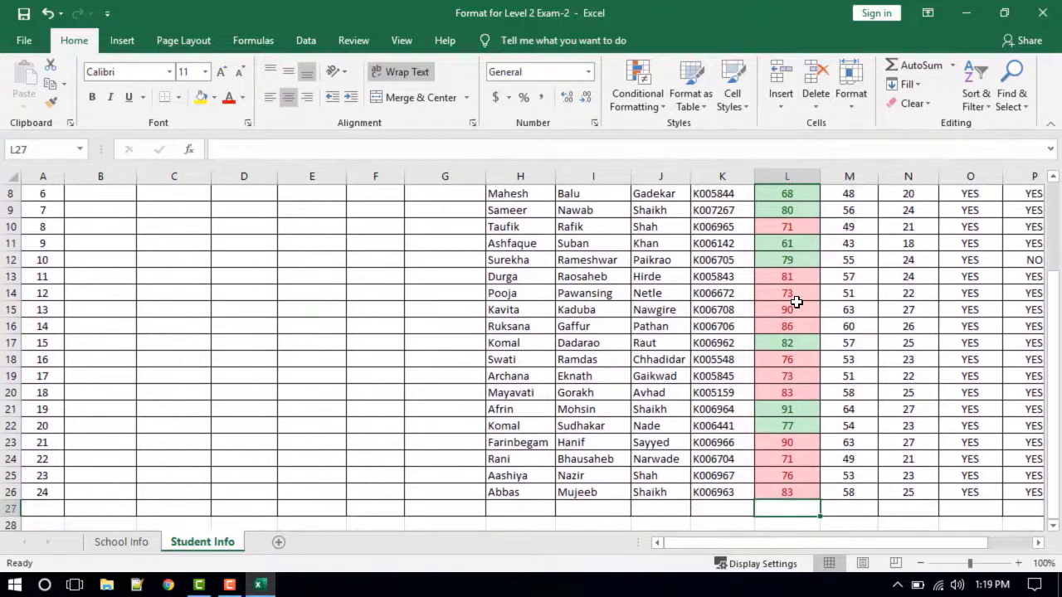
key("Up")
key("Up")
key("Up")
key("Up")
key("Up")
key("Up")
key("Up")
key("Up")
key("Up")
key("Up")
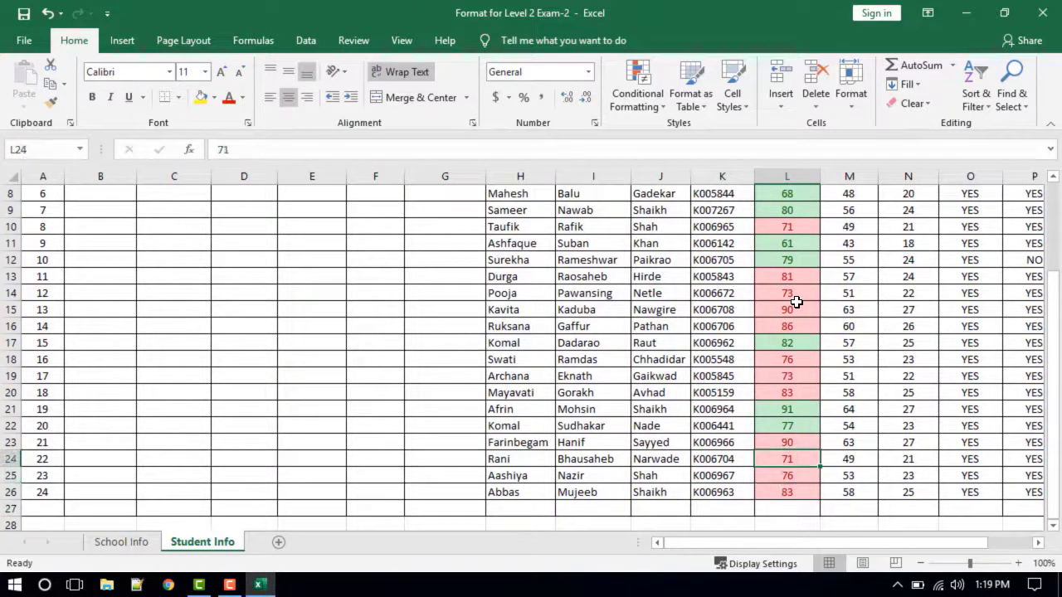
key("Up")
key("Up")
key("Up")
key("Up")
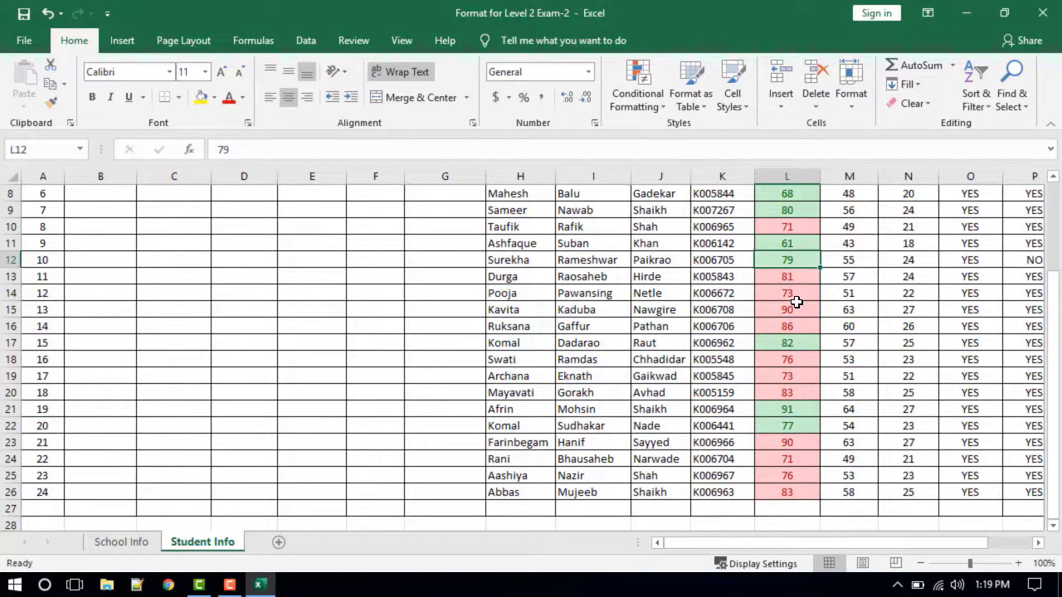
key("Up")
key("Up")
key("Up")
key("Up")
key("Up")
key("Up")
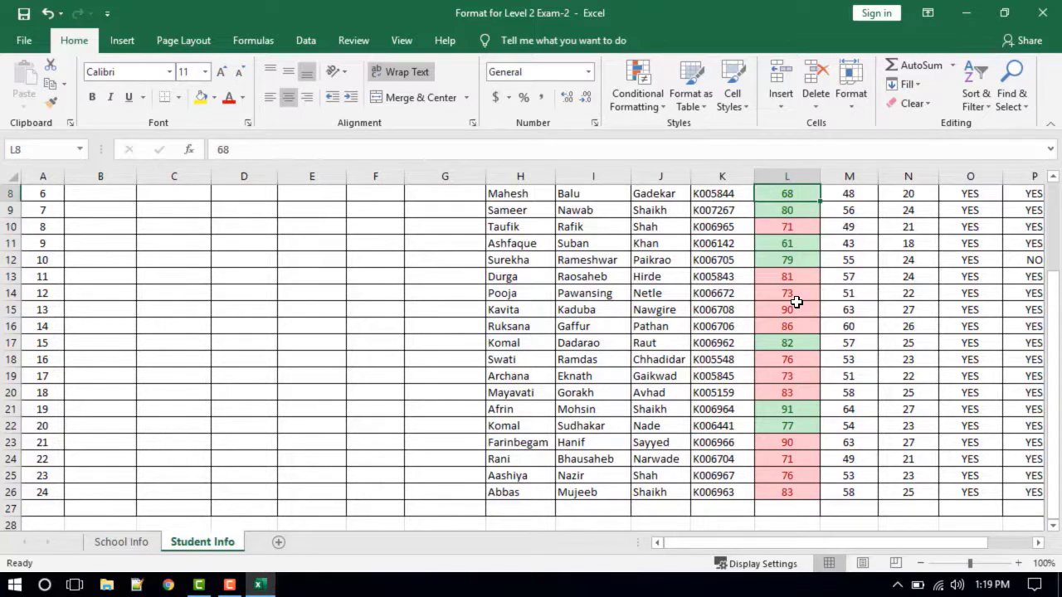
key("Up")
key("Up")
key("Up")
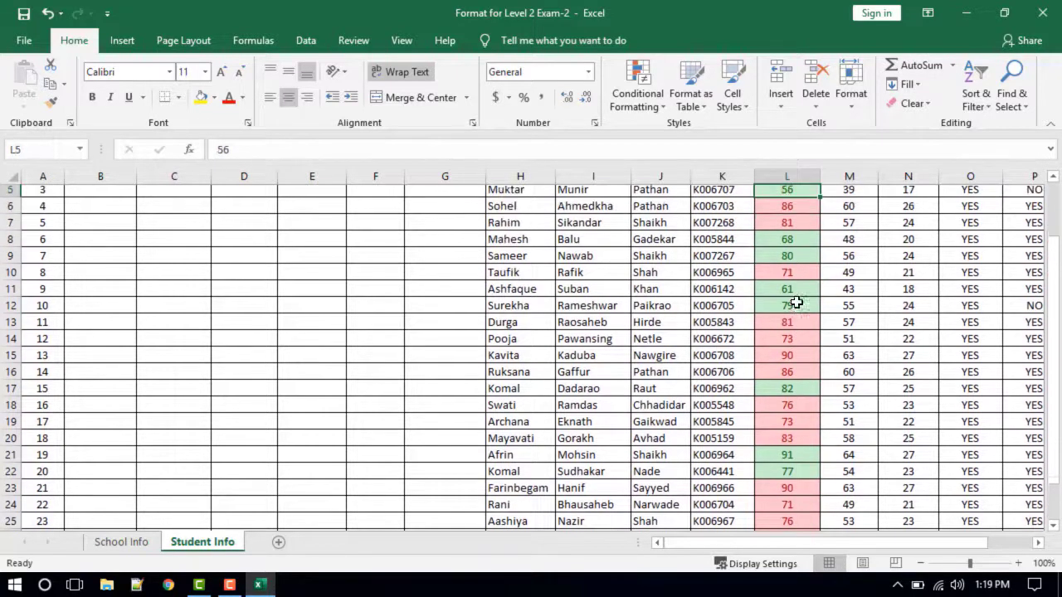
key("Up")
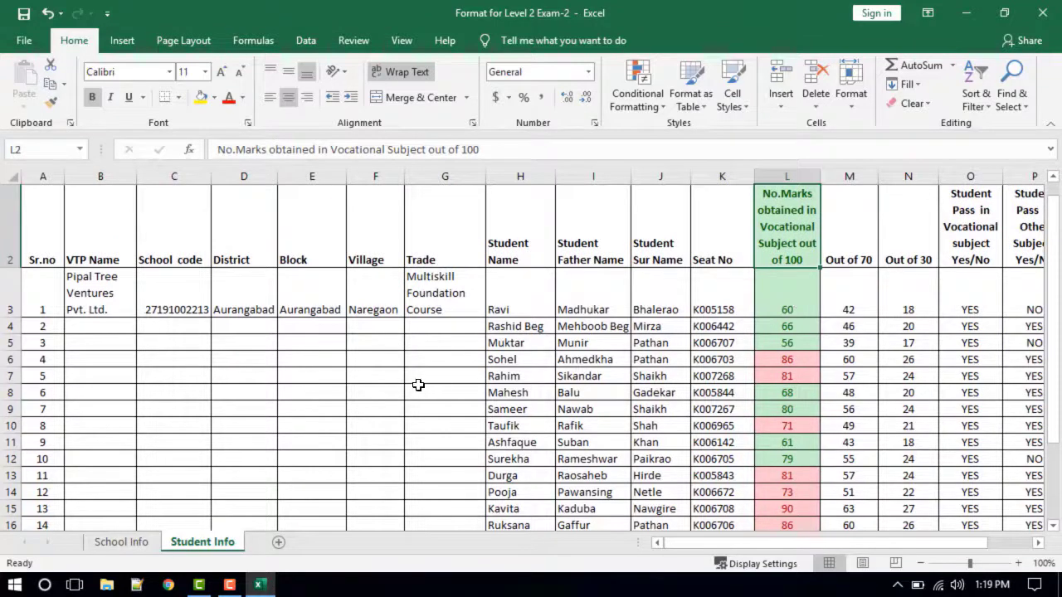
Undo the Unique and Duplicate highlight rules on the vocational marks
left_click(419, 382)
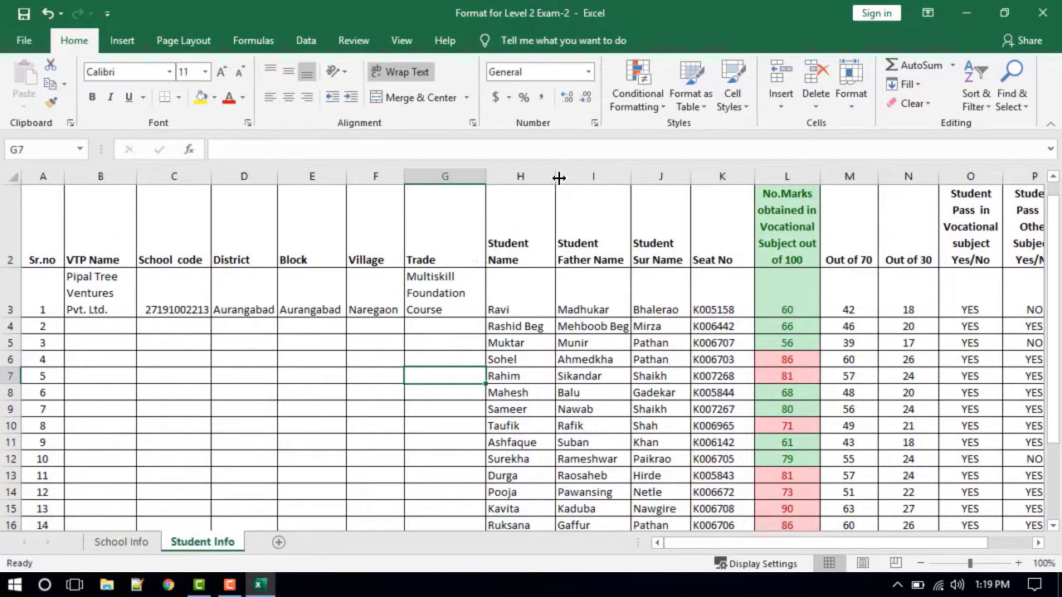
left_click(48, 11)
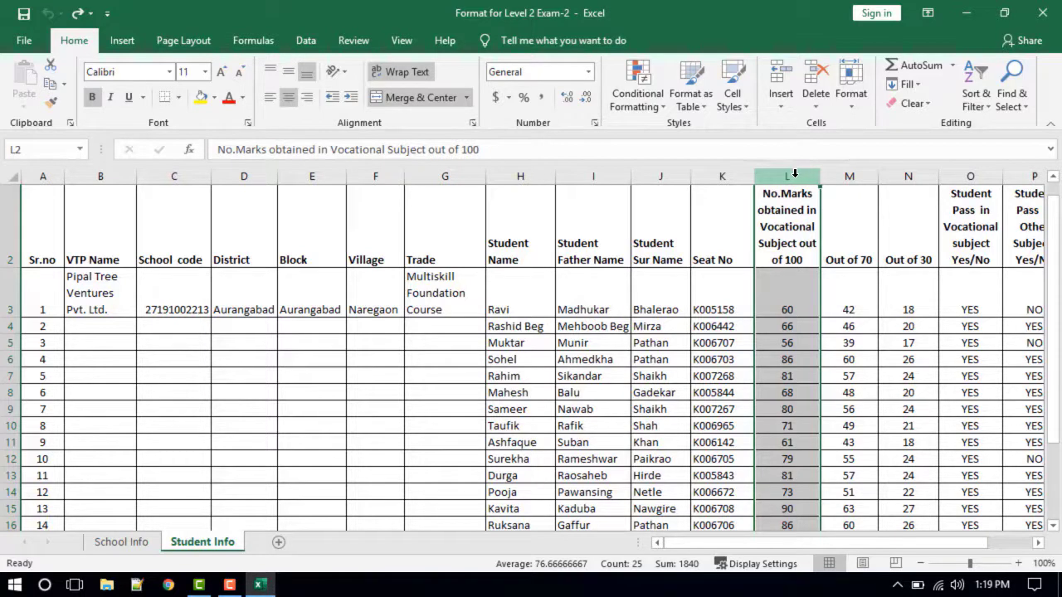
Try a Top 10 Items rule with Yellow Fill with Dark Yellow Text on the vocational marks in column L, and undo it
left_click(640, 79)
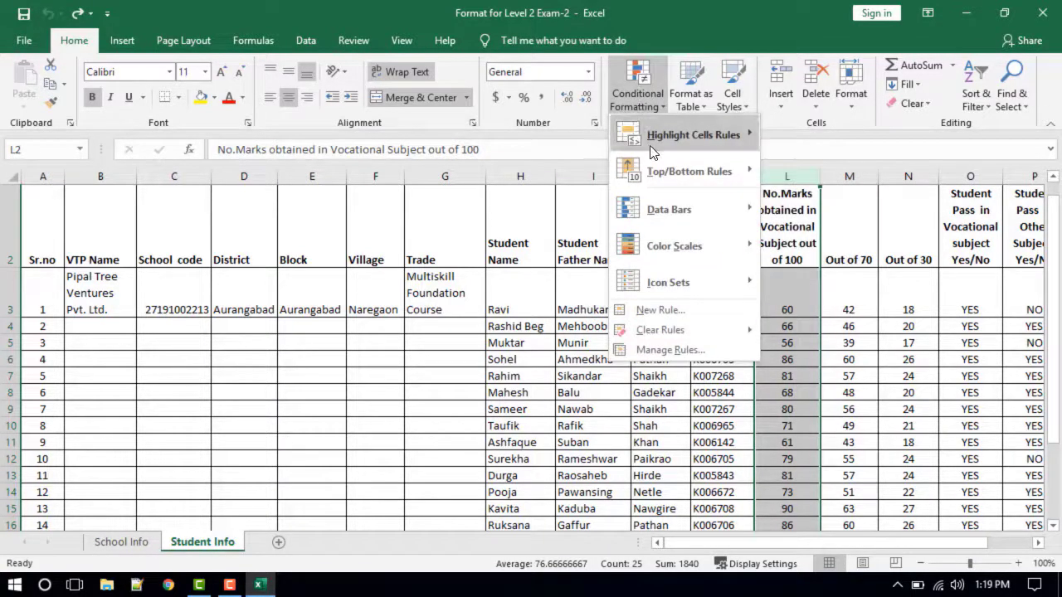
mouse_move(661, 172)
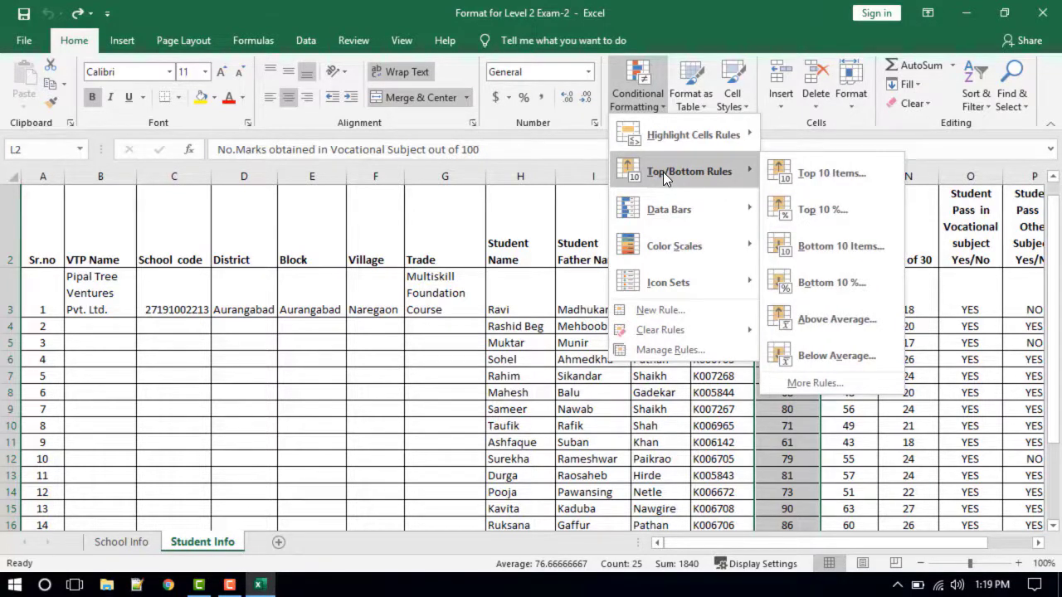
left_click(826, 173)
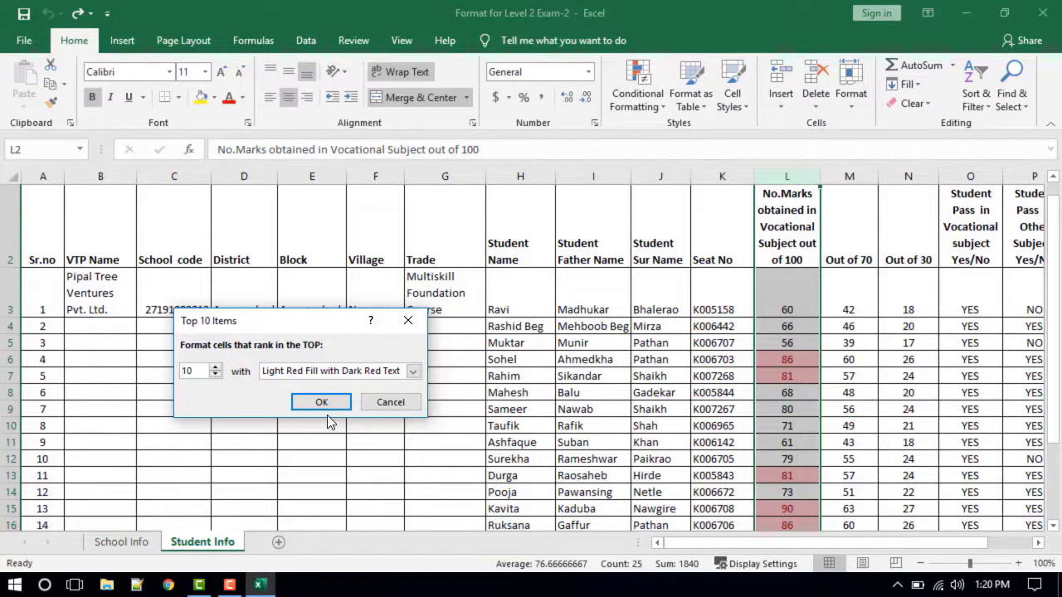
left_click(412, 371)
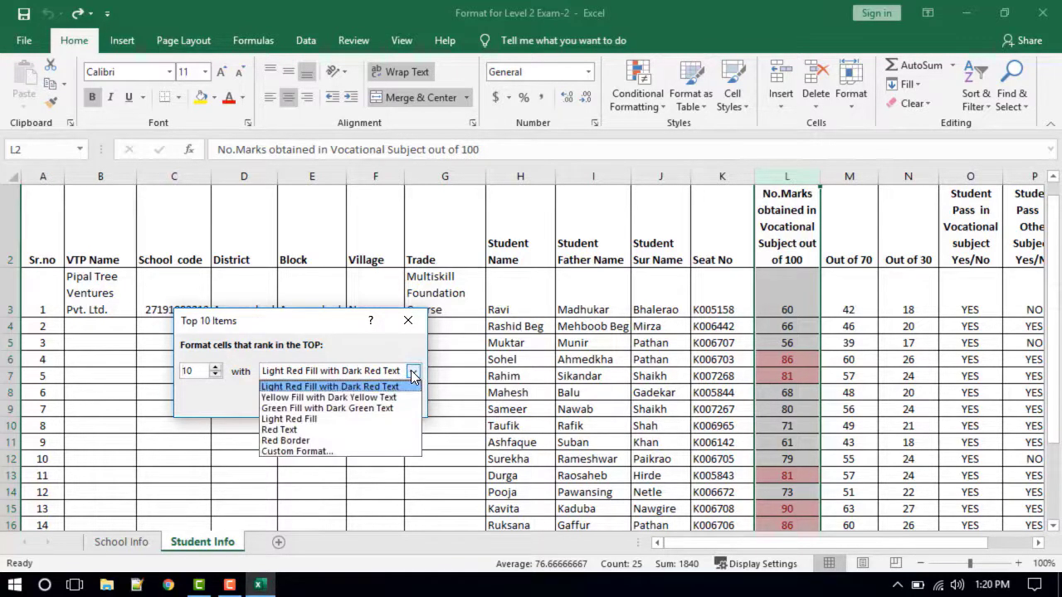
left_click(336, 398)
left_click(317, 402)
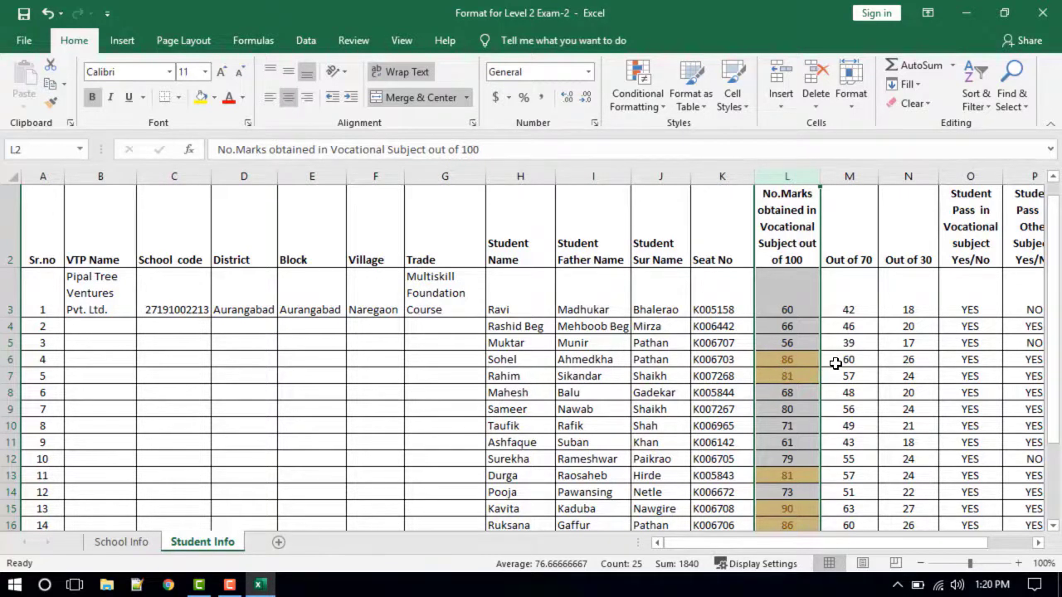
left_click(1055, 526)
left_click(1055, 526)
left_click(1055, 526)
left_click(1055, 526)
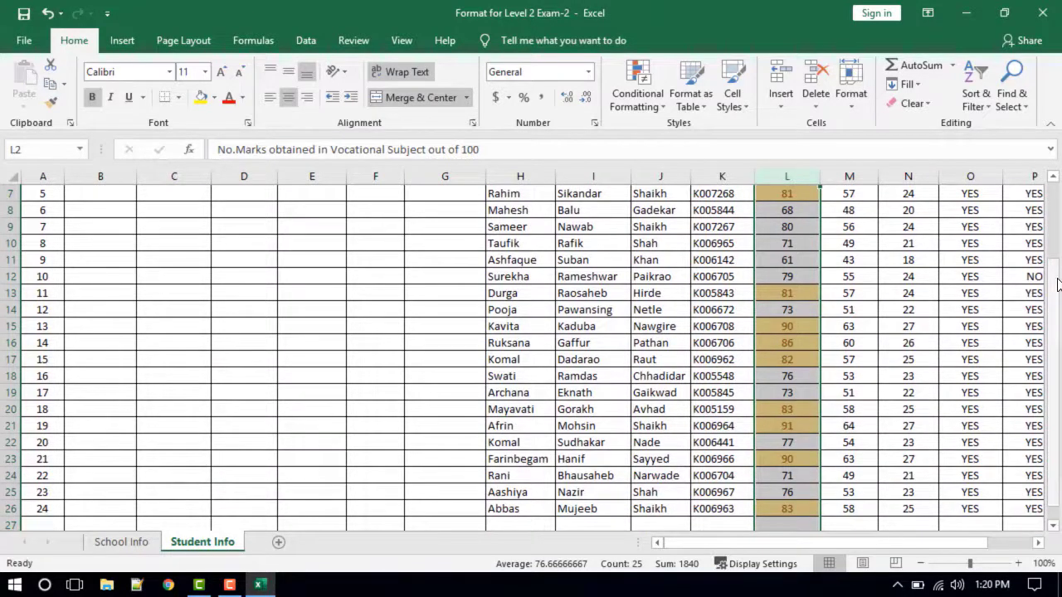
left_click(1056, 187)
left_click(1055, 188)
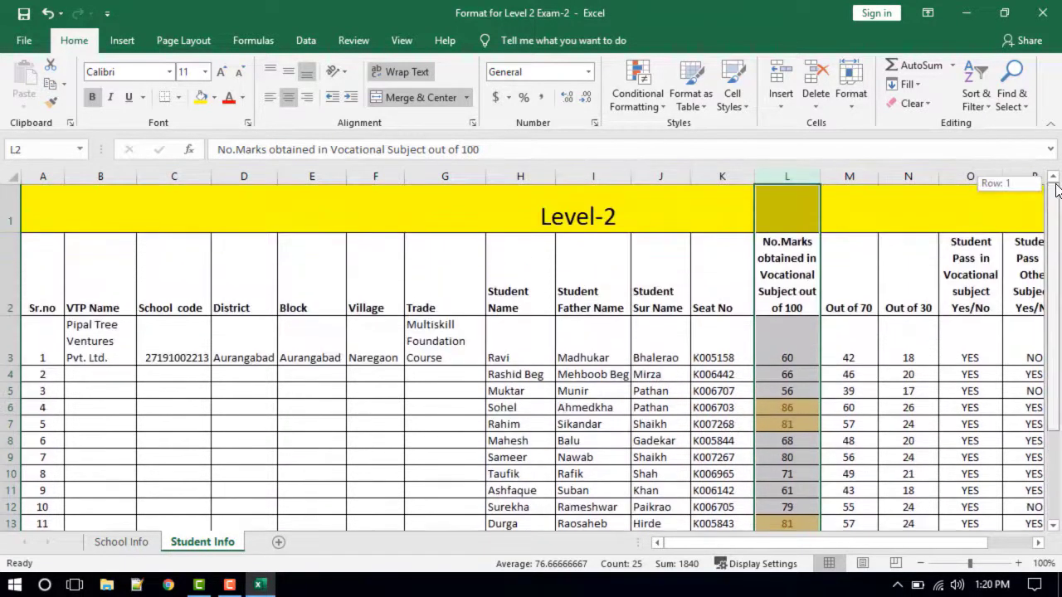
left_click(50, 15)
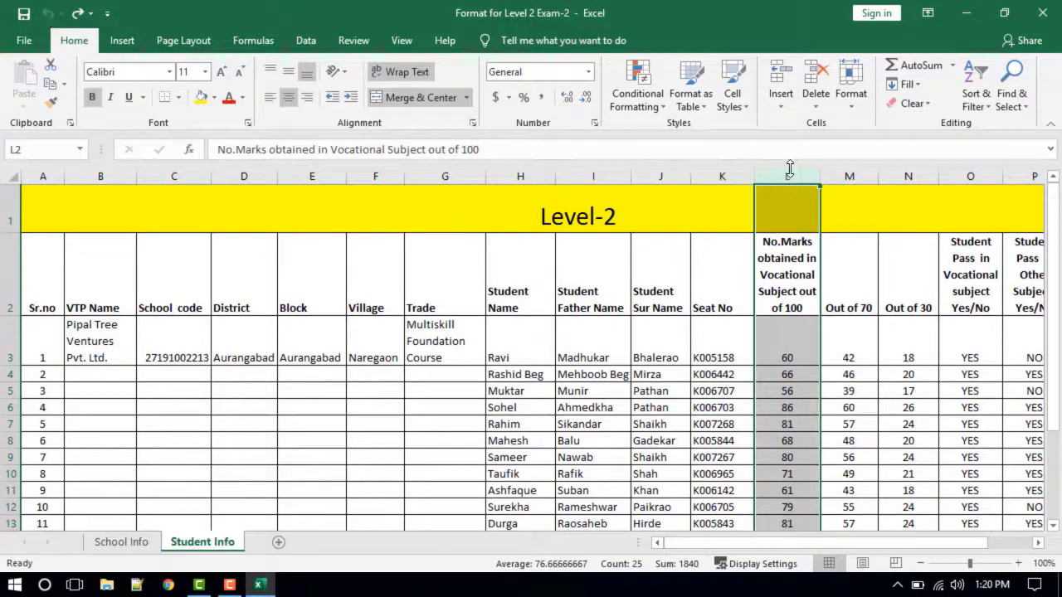
Add an Above Average rule with Green Fill with Dark Green Text to the vocational marks in column L
left_click(651, 79)
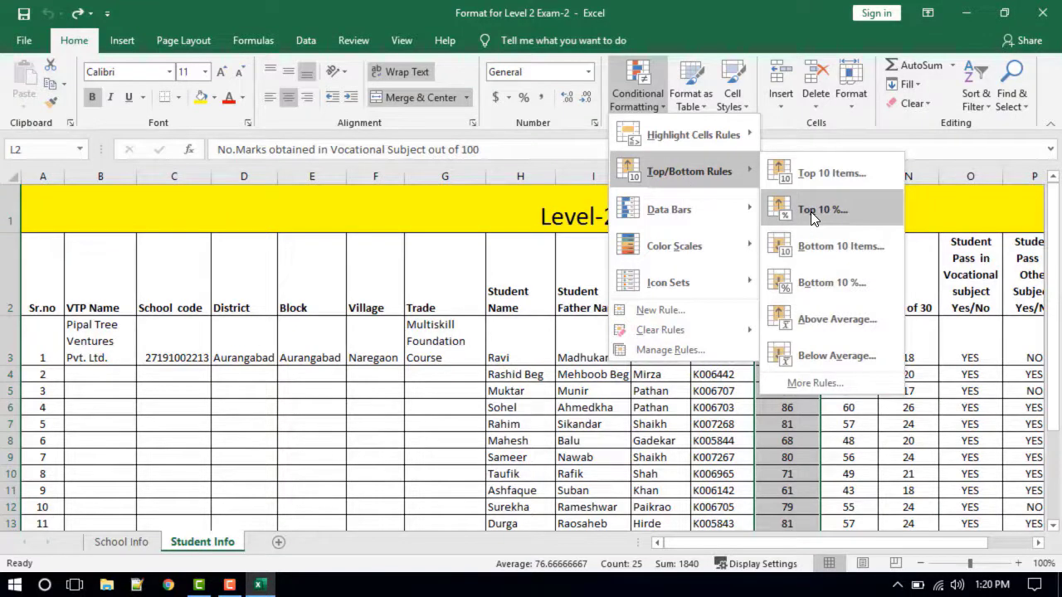
left_click(837, 317)
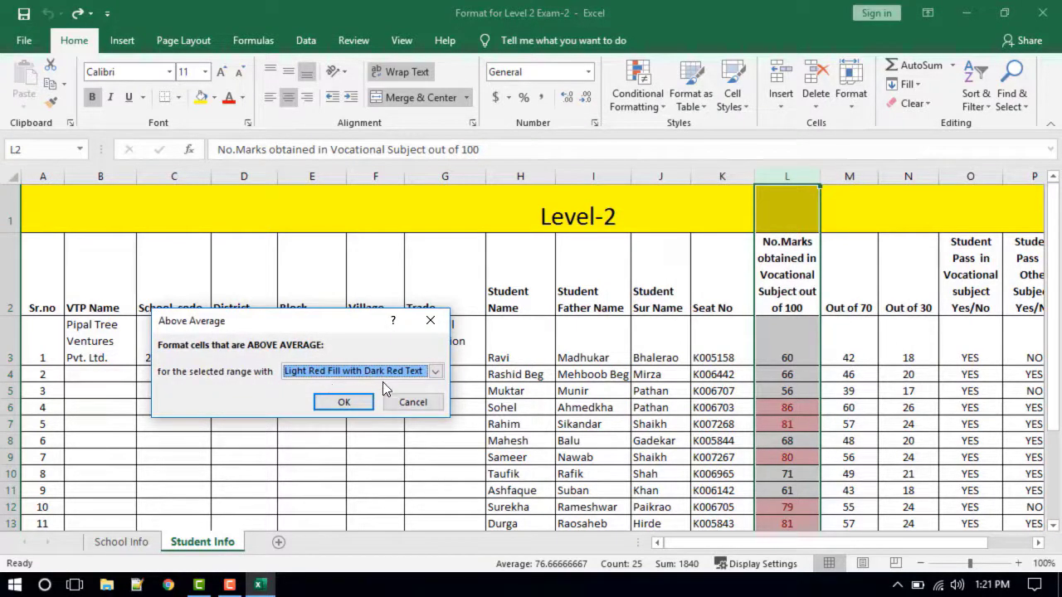
left_click(436, 375)
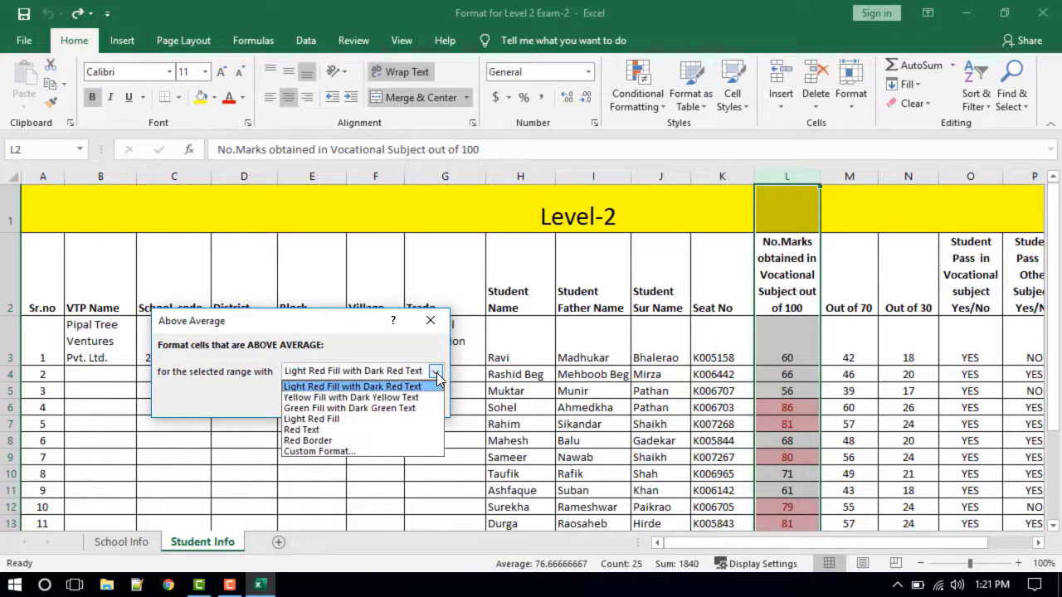
left_click(348, 409)
left_click(346, 404)
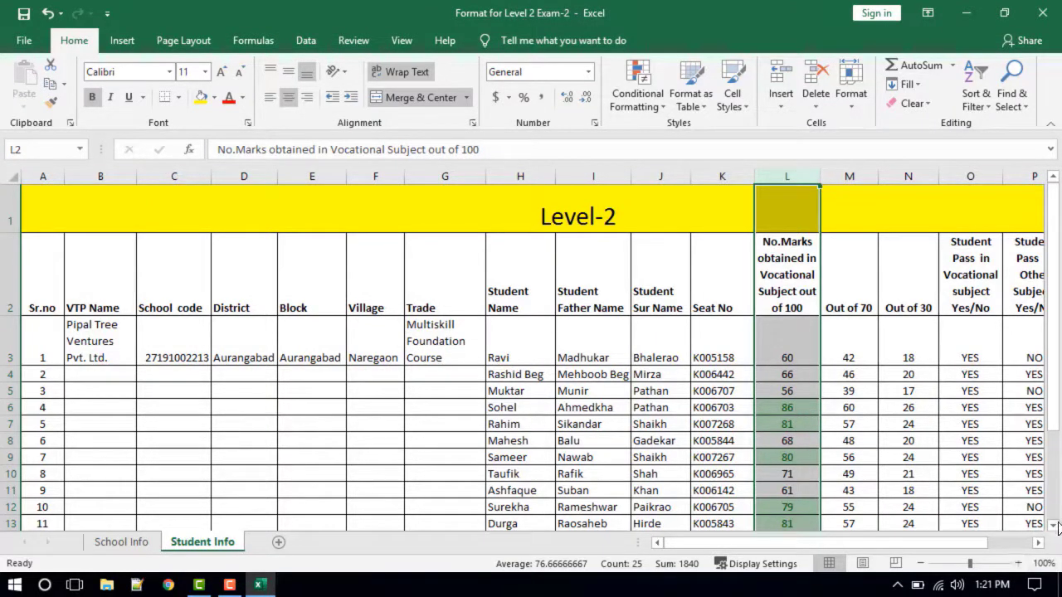
scroll(1057, 529, "down", 2)
scroll(1057, 529, "down", 4)
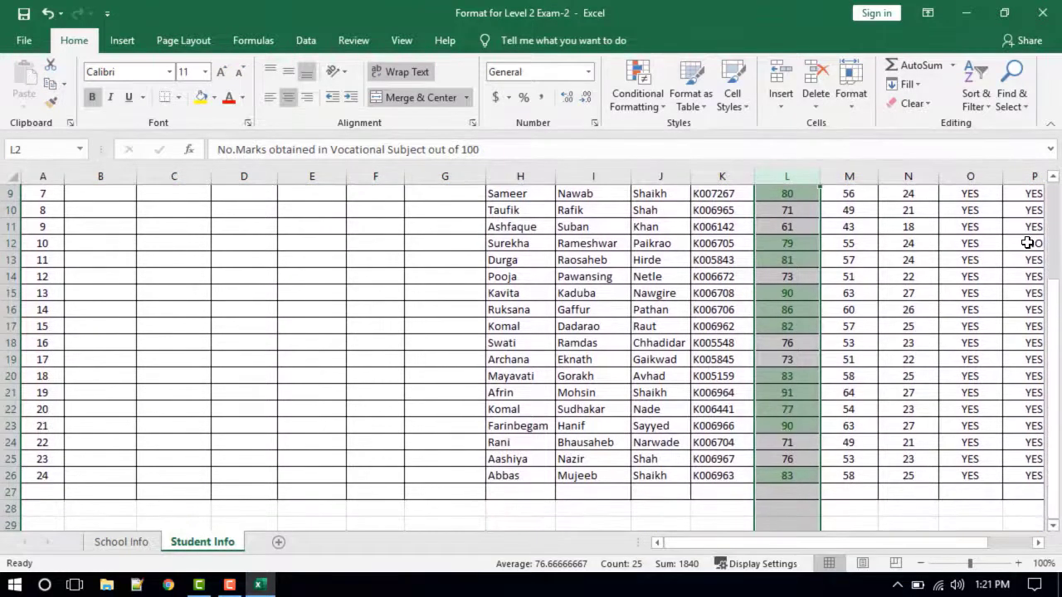
scroll(1054, 180, "up", 2)
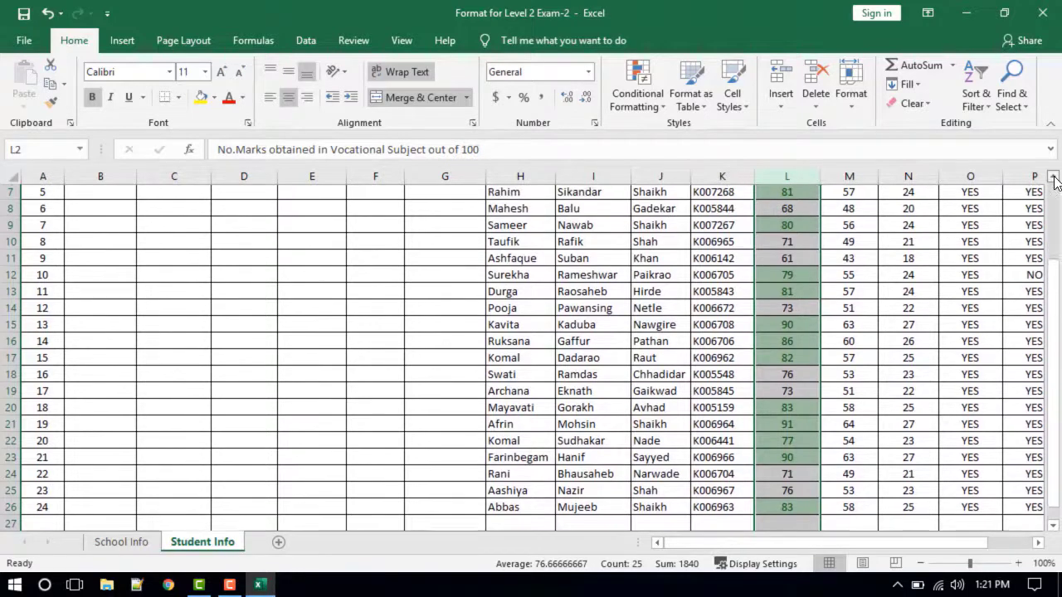
Undo the Above Average highlight rule on the vocational marks in column L
scroll(1054, 181, "up", 6)
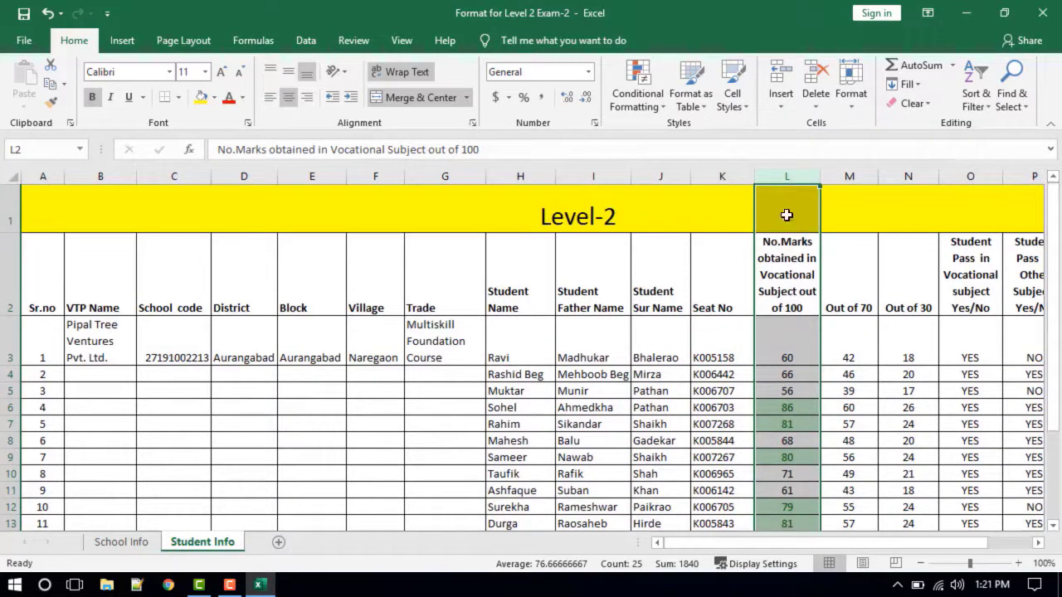
left_click(48, 13)
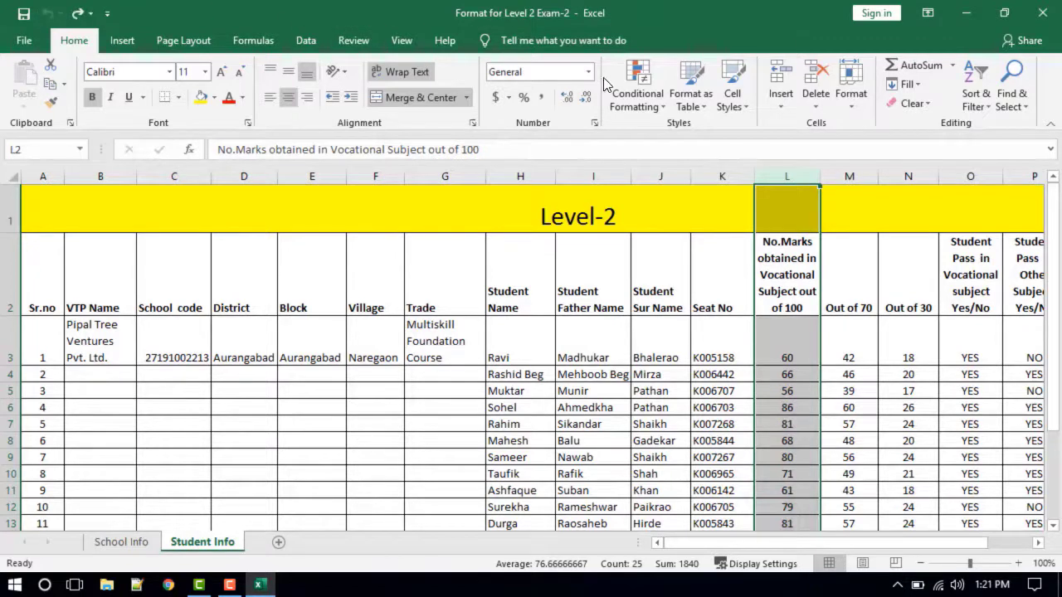
Apply blue gradient-fill data bars to the vocational marks in column L and review them down to the last student
left_click(638, 93)
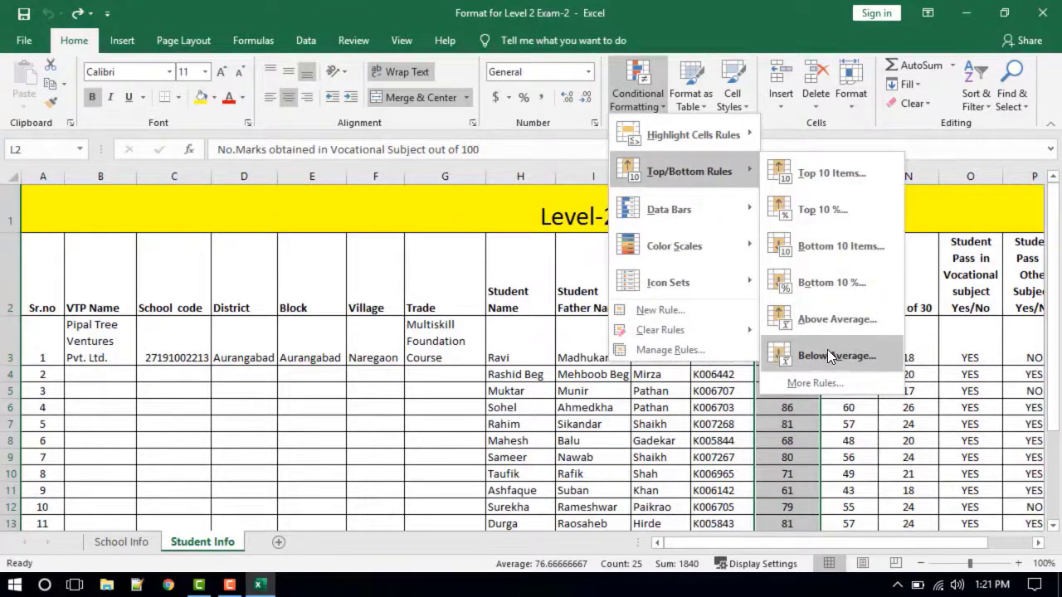
mouse_move(718, 204)
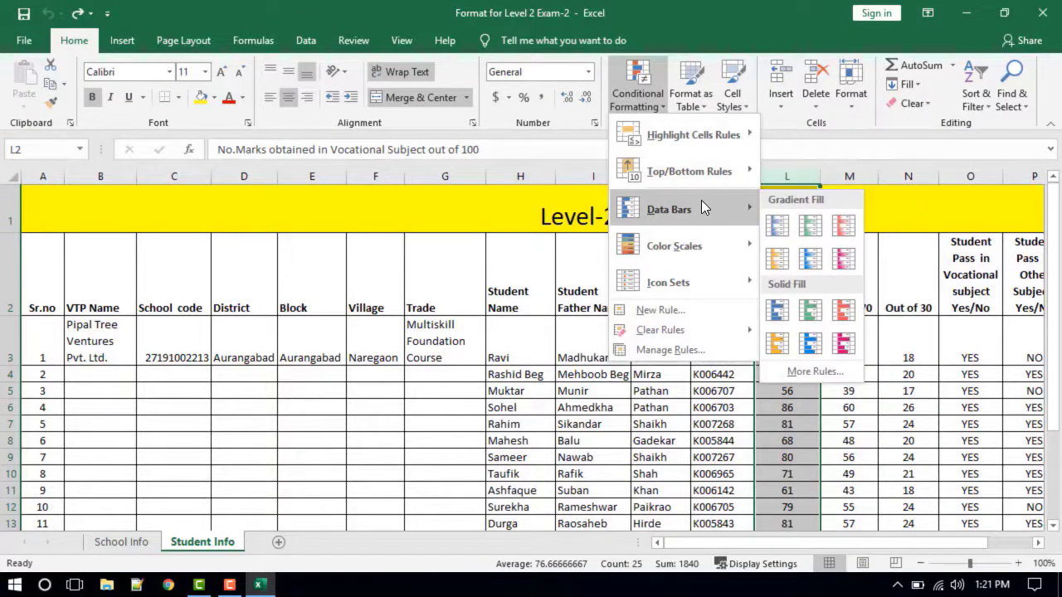
left_click(776, 225)
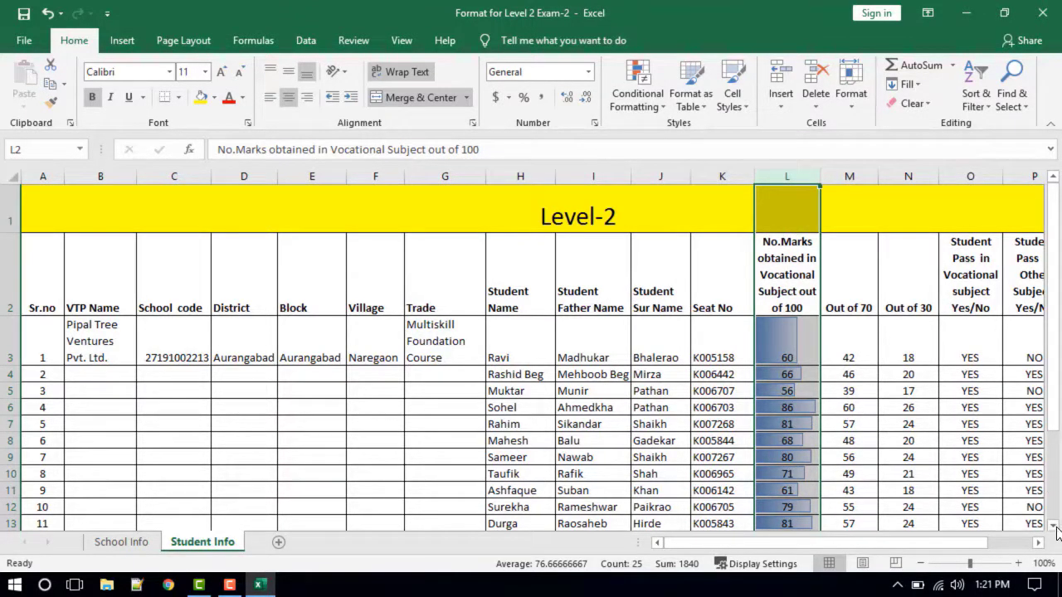
scroll(1057, 526, "down", 1)
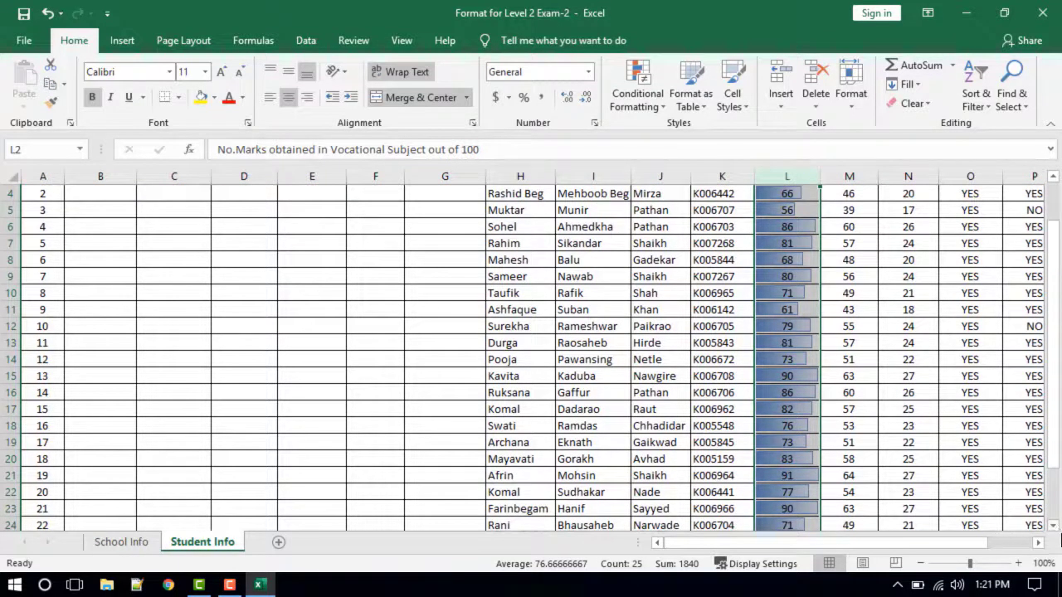
scroll(1058, 535, "down", 2)
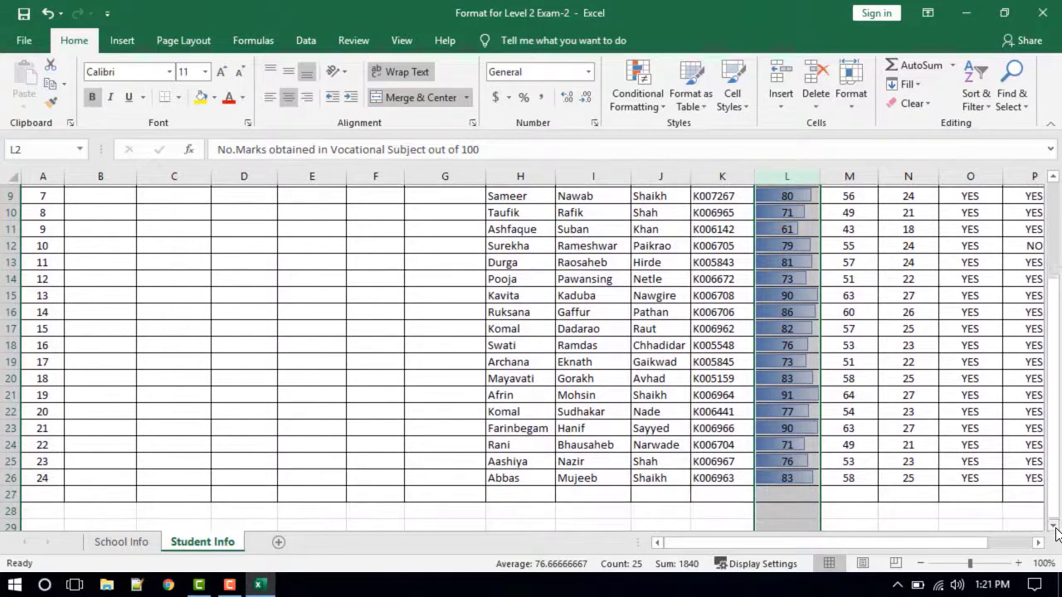
left_click(1053, 180)
left_click(1053, 180)
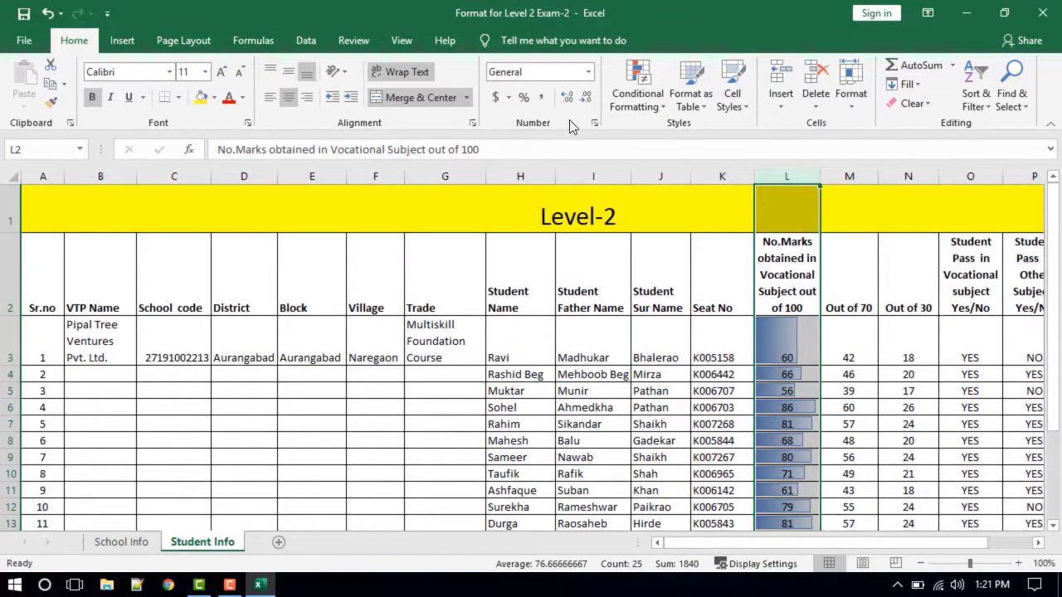
Try the green, yellow and red circle icon set on the vocational marks, and undo it together with the data bars
left_click(633, 75)
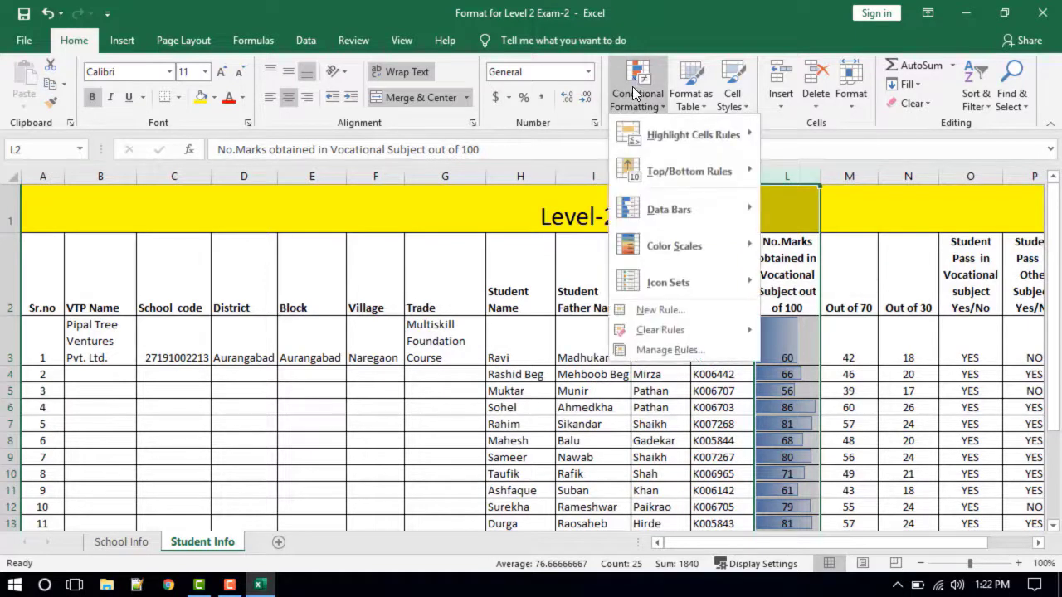
mouse_move(678, 241)
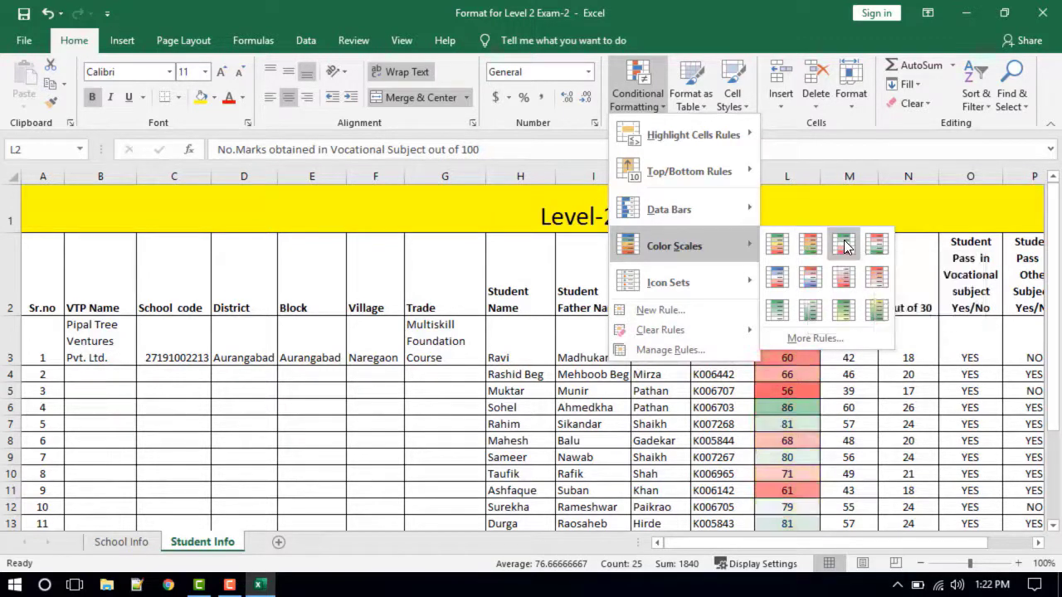
mouse_move(686, 287)
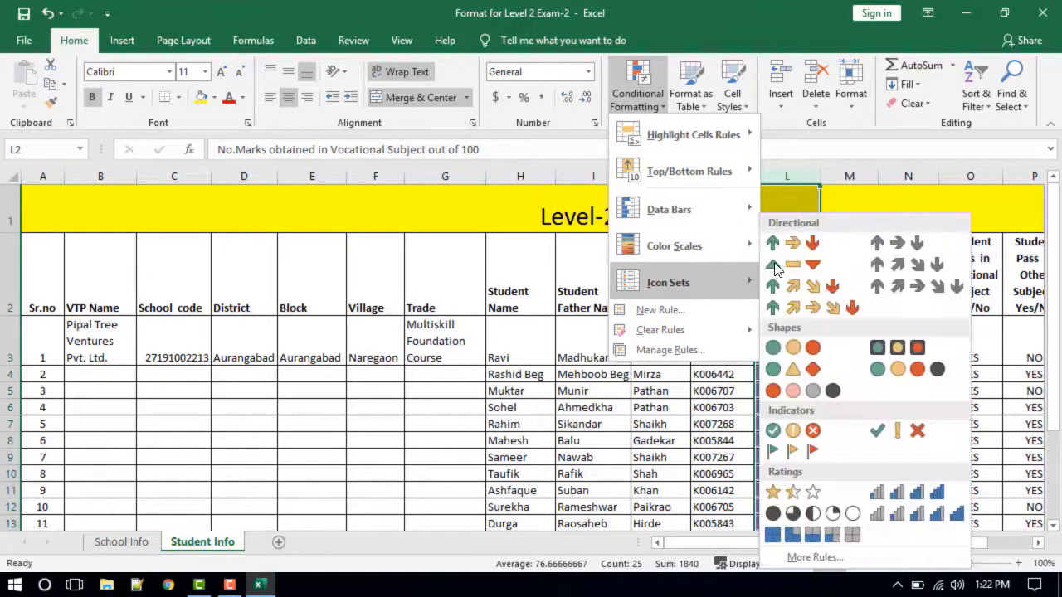
left_click(779, 348)
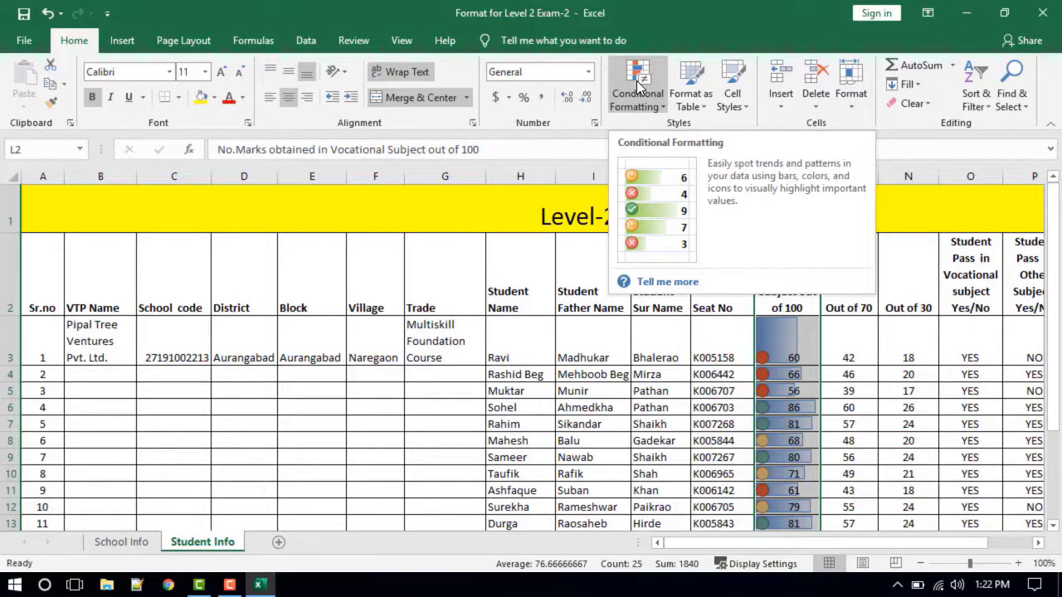
left_click(48, 15)
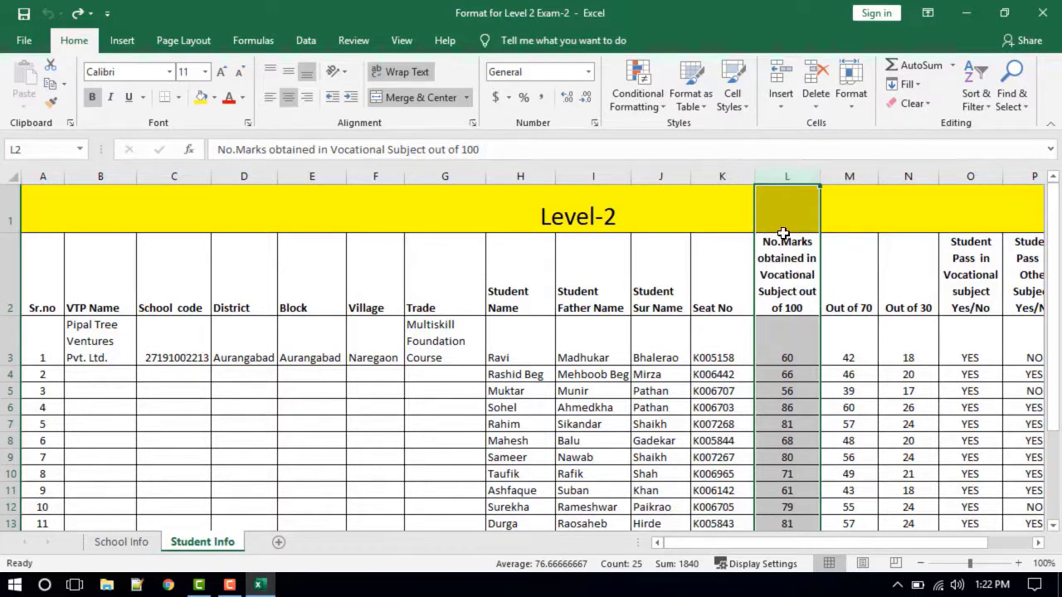
Turn on a filter for the whole vocational marks column L
left_click(849, 176)
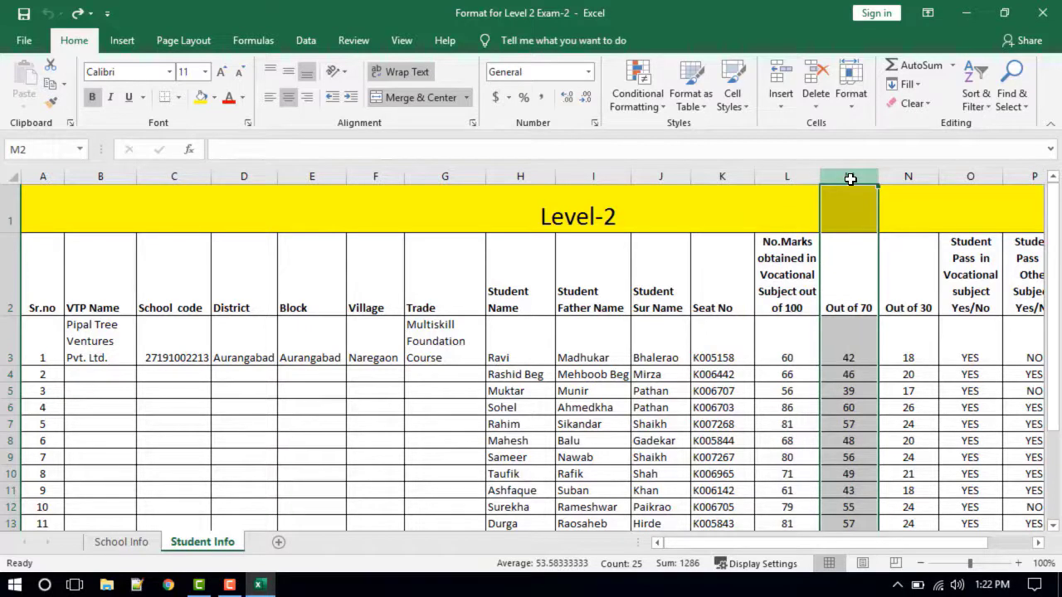
left_click(792, 172)
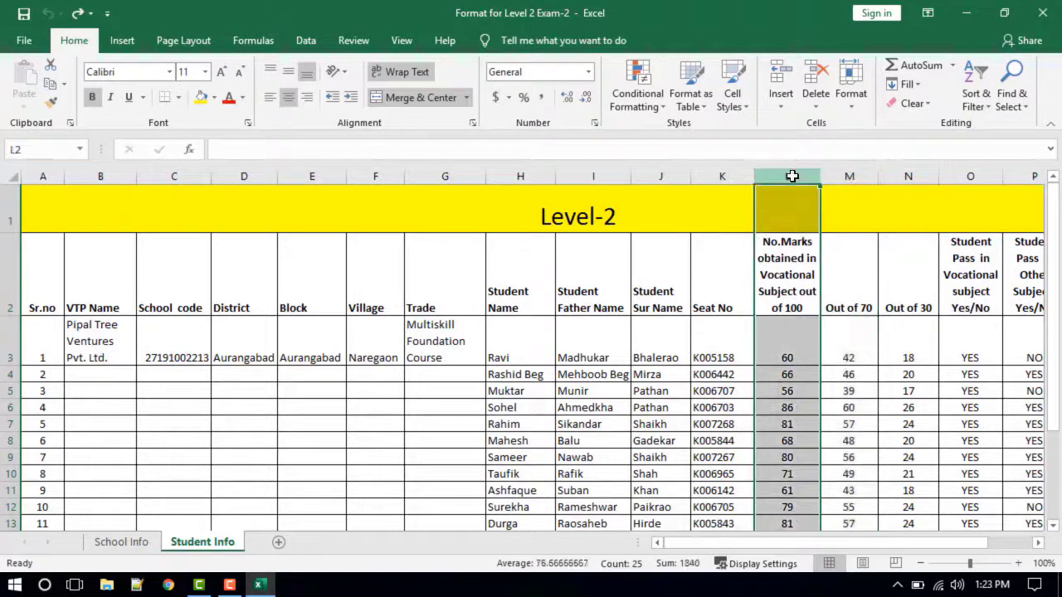
left_click(989, 108)
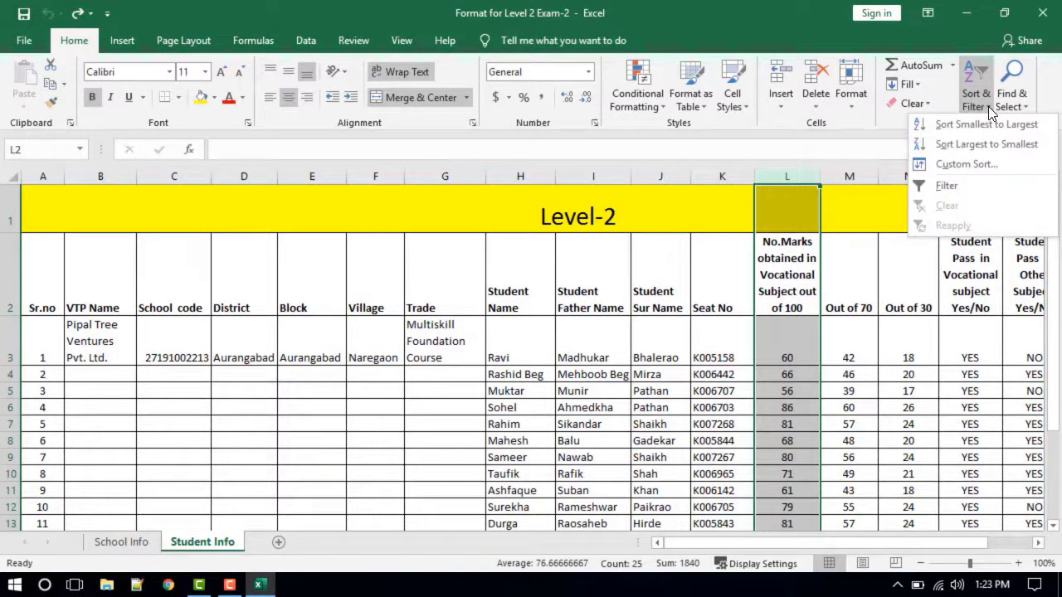
left_click(946, 185)
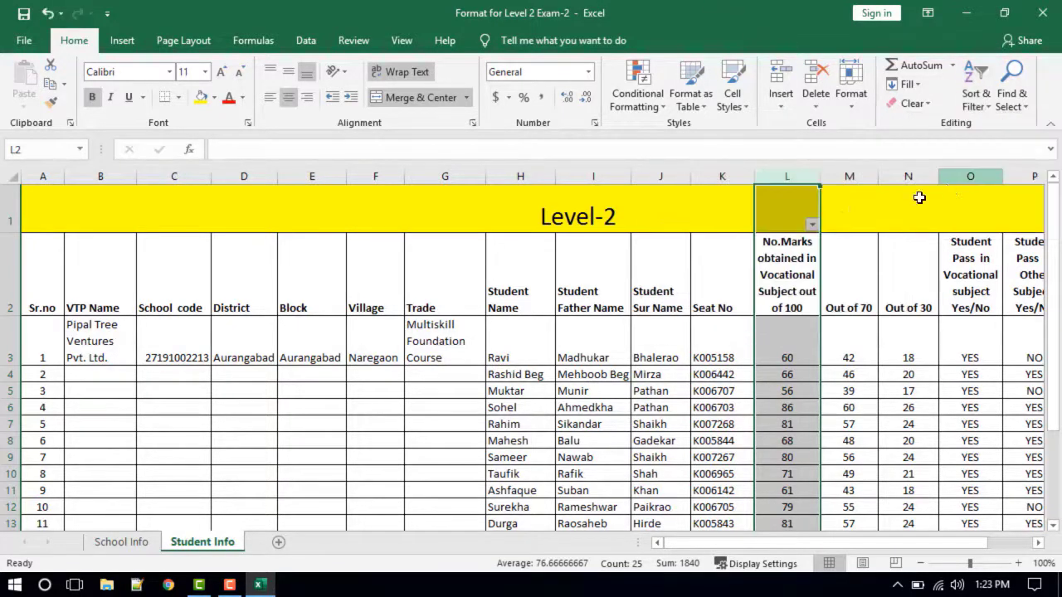
Filter column L so that only the rows with a vocational mark of 56 are shown
left_click(812, 225)
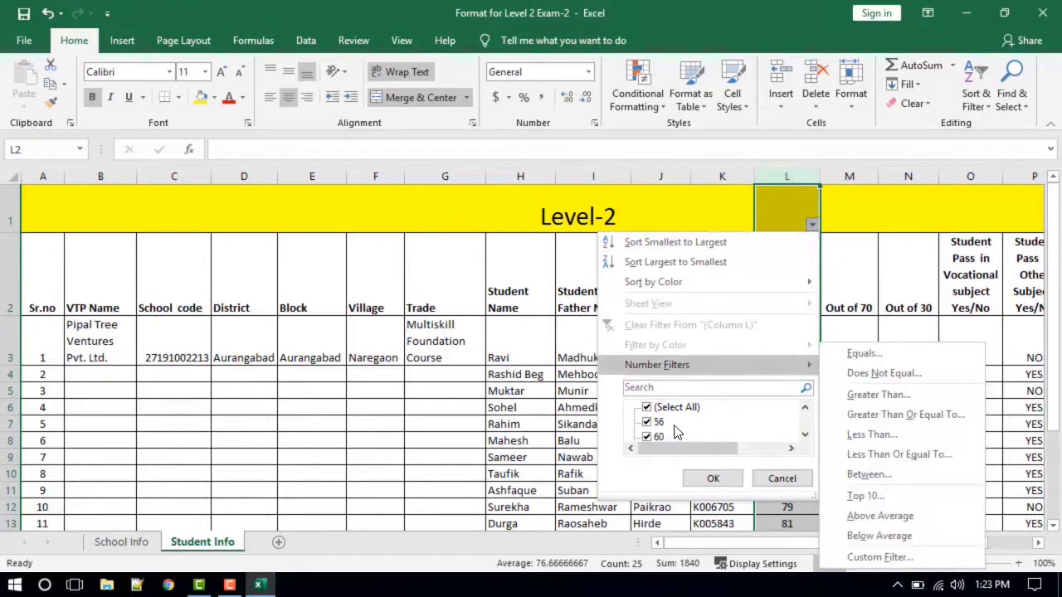
left_click(805, 436)
left_click(804, 436)
left_click(804, 435)
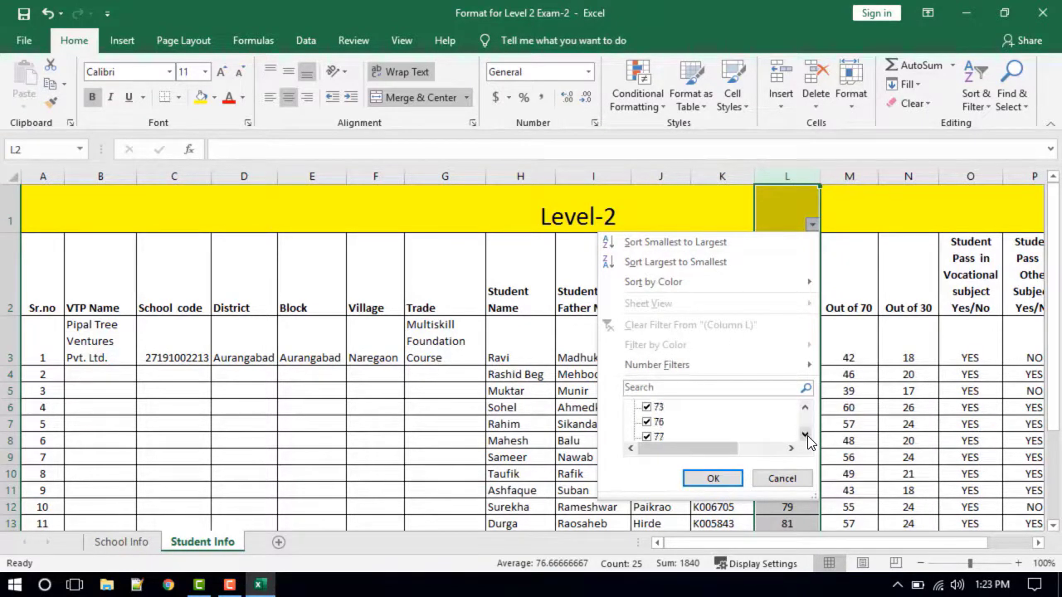
left_click(805, 407)
left_click(804, 407)
left_click(805, 407)
left_click(805, 407)
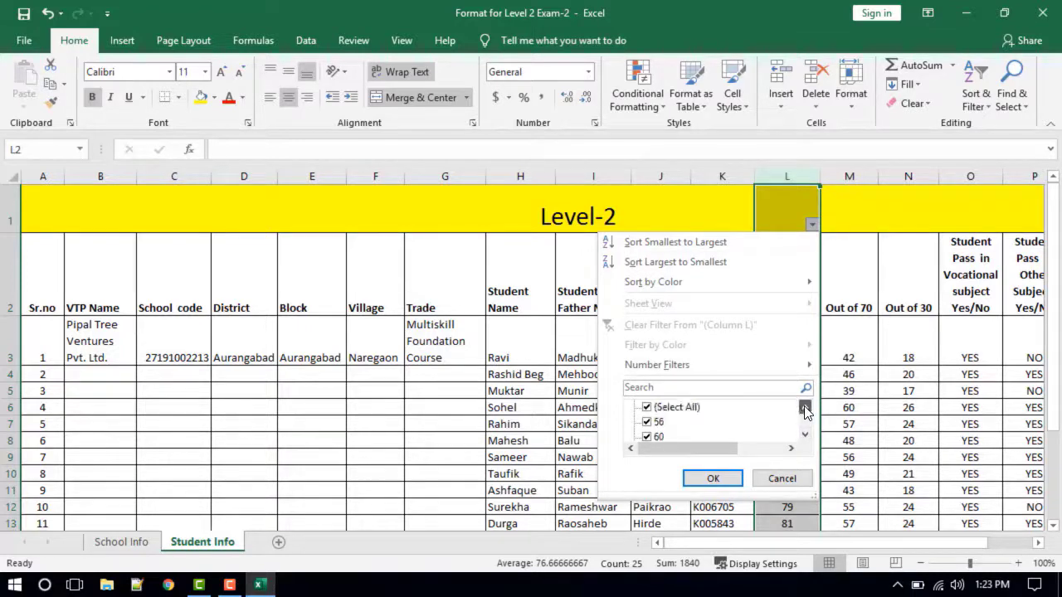
left_click(647, 407)
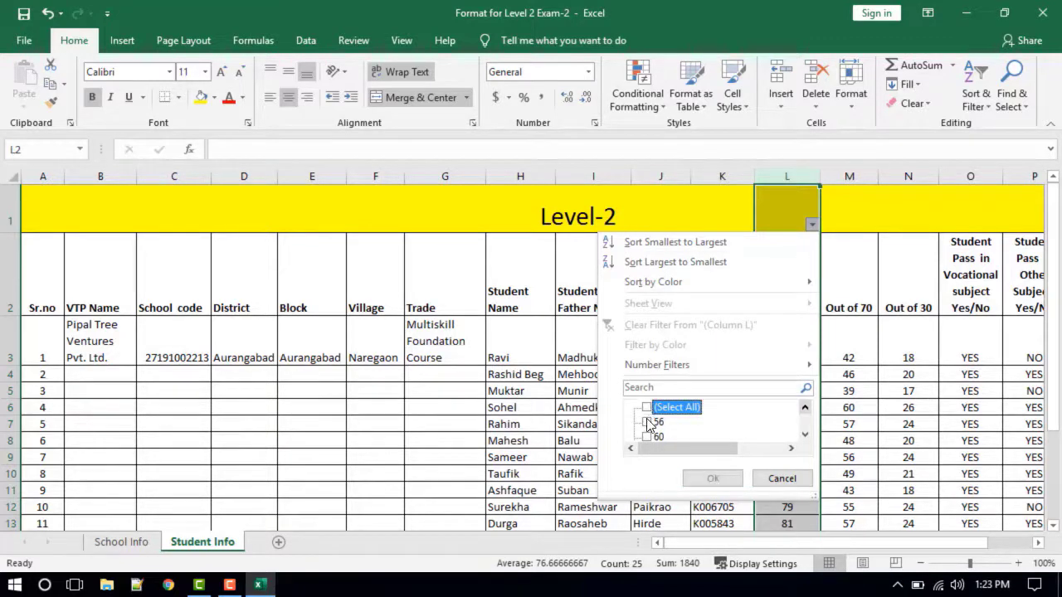
left_click(648, 423)
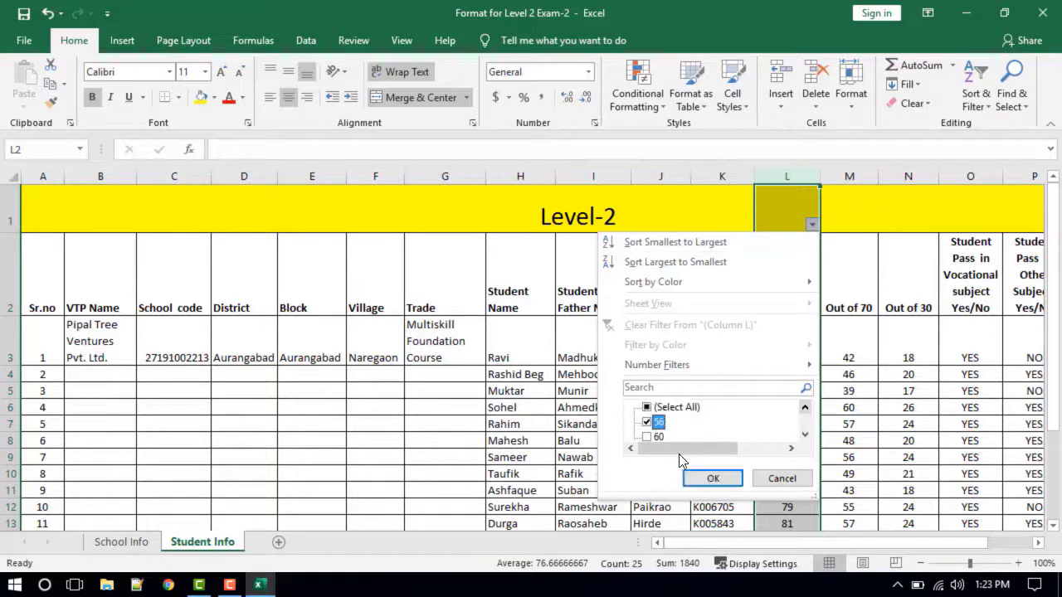
left_click(711, 478)
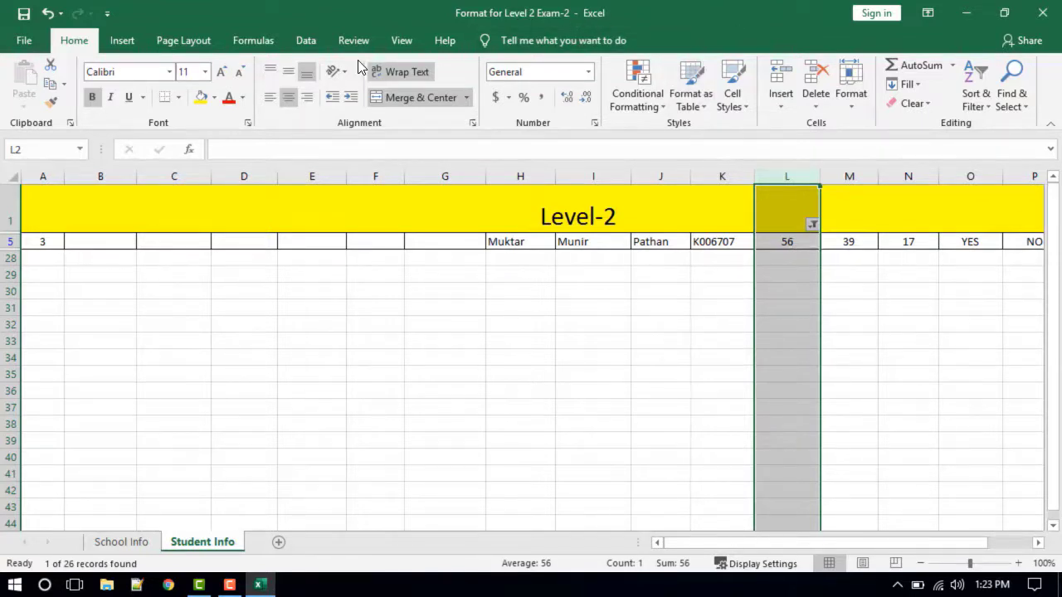
Undo the filtering by 56 and turn off the filter on column L
left_click(47, 13)
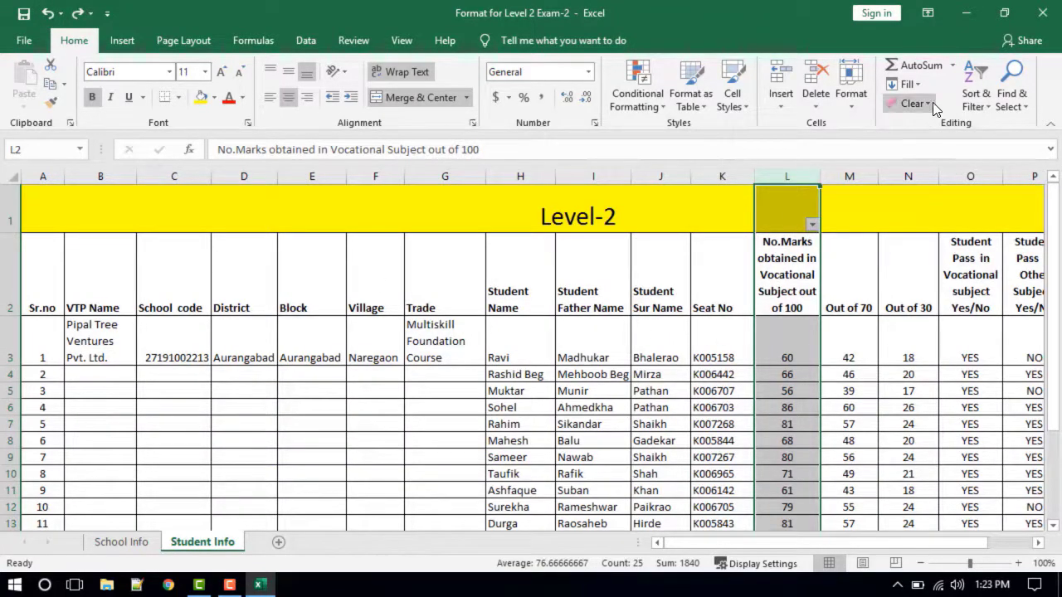
left_click(988, 108)
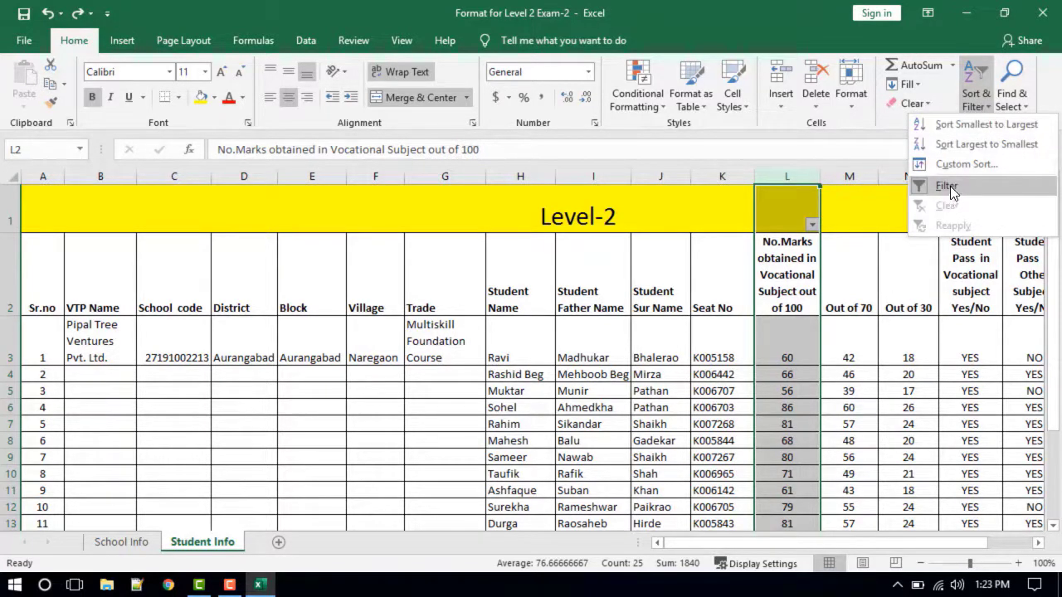
left_click(947, 186)
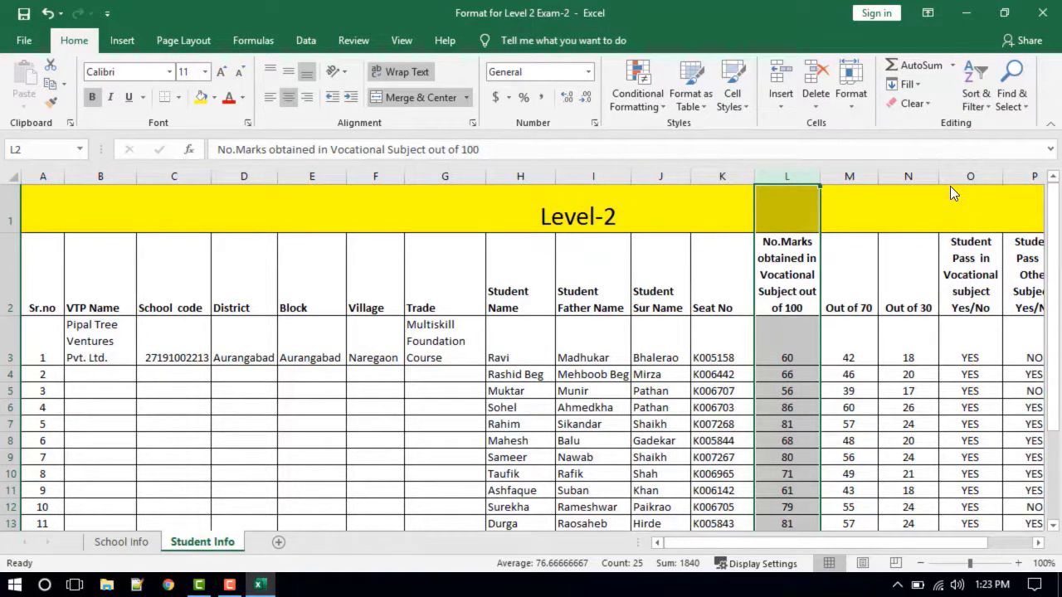
Select the vocational marks L3:L26 without their header and turn on a filter for that range
left_click(591, 342)
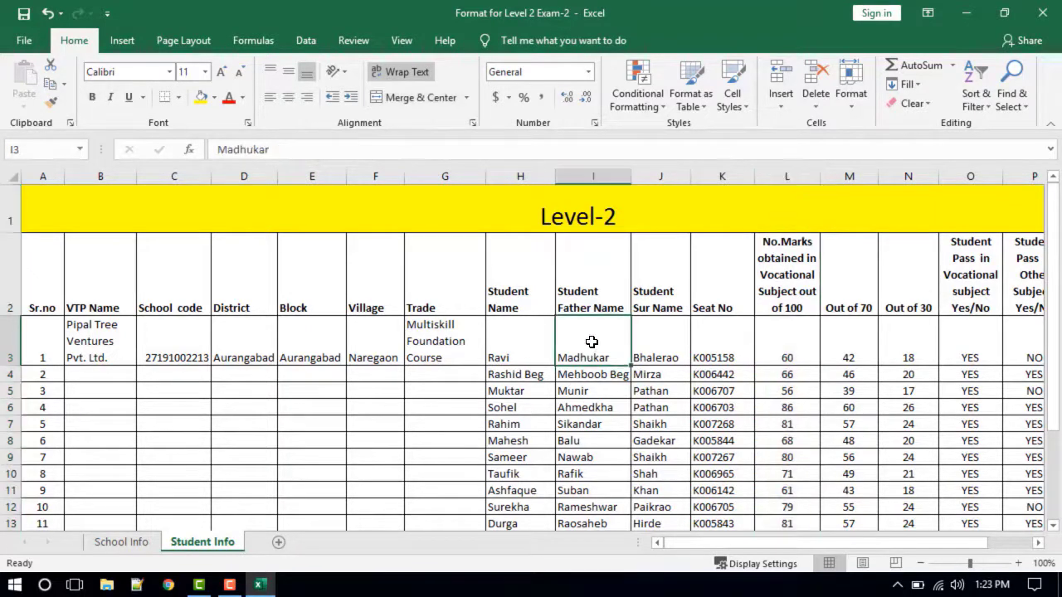
left_click(803, 340)
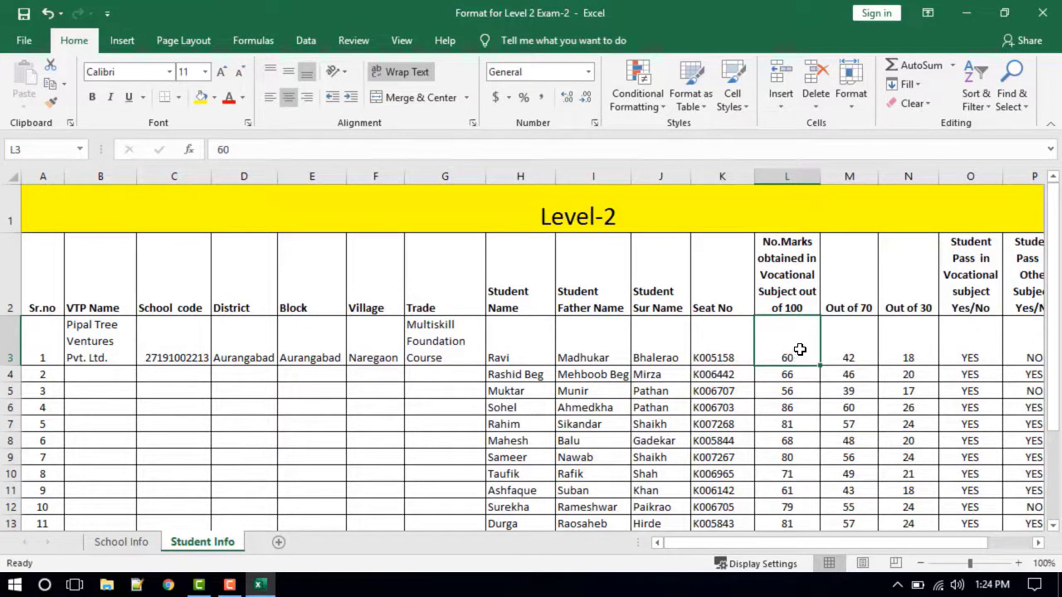
key("shift+Down")
key("shift+Down")
key("shift+Down")
key("shift+Down")
key("shift+Down")
key("shift+Down")
key("shift+Down")
key("shift+Down")
key("shift+Down")
key("shift+Down")
key("shift+Down")
key("shift+Down")
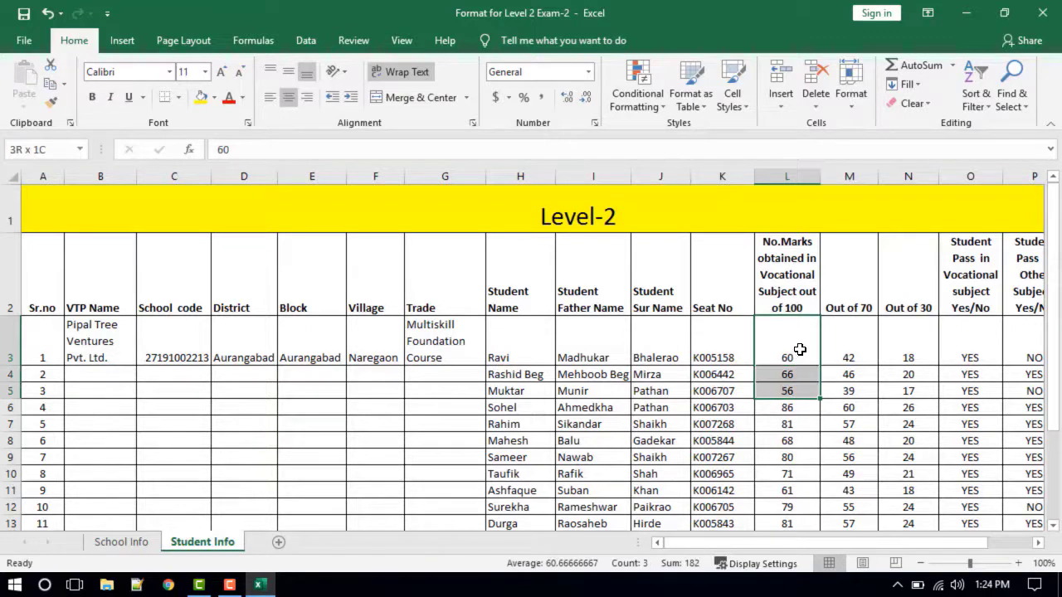
key("shift+Down")
key("shift+Down")
key("shift+Down")
key("shift+Down")
key("shift+Down")
key("shift+Down")
key("shift+Down")
key("shift+Down")
key("shift+Down")
key("shift+Down")
key("shift+Down")
key("shift+Down")
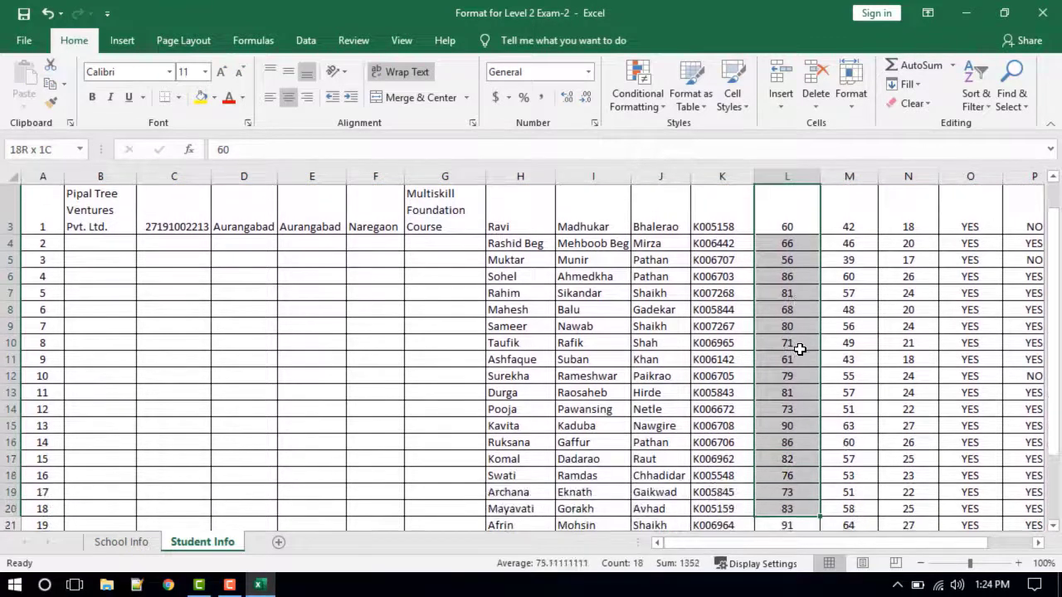
key("shift+Up")
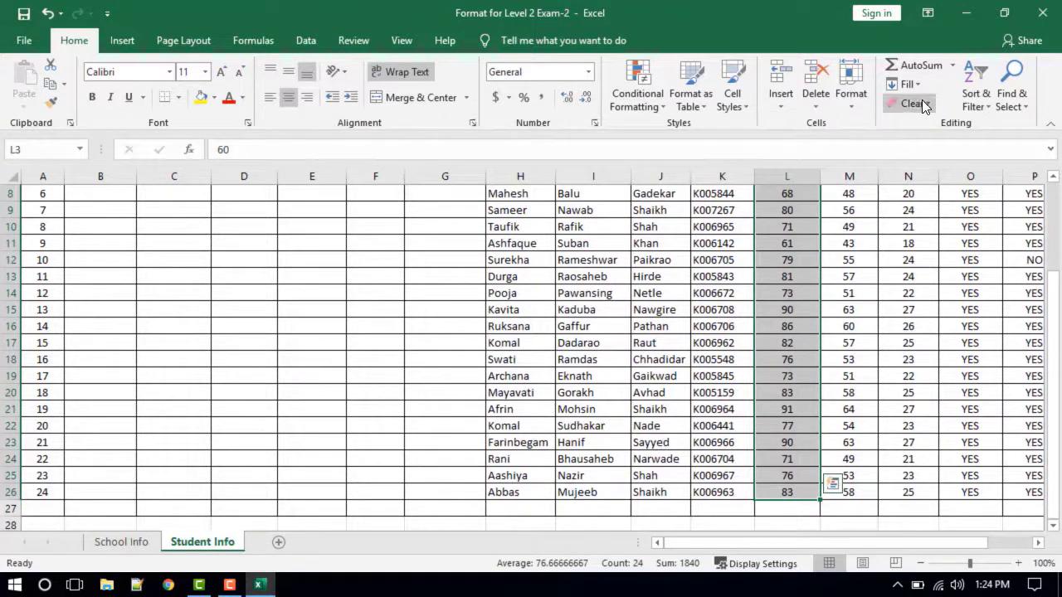
left_click(988, 108)
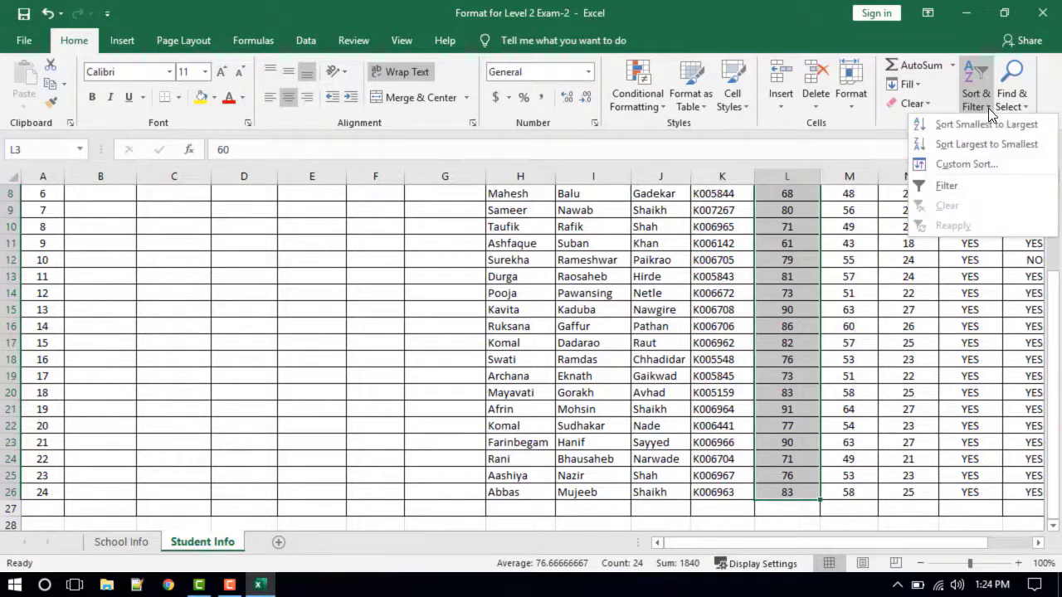
left_click(952, 184)
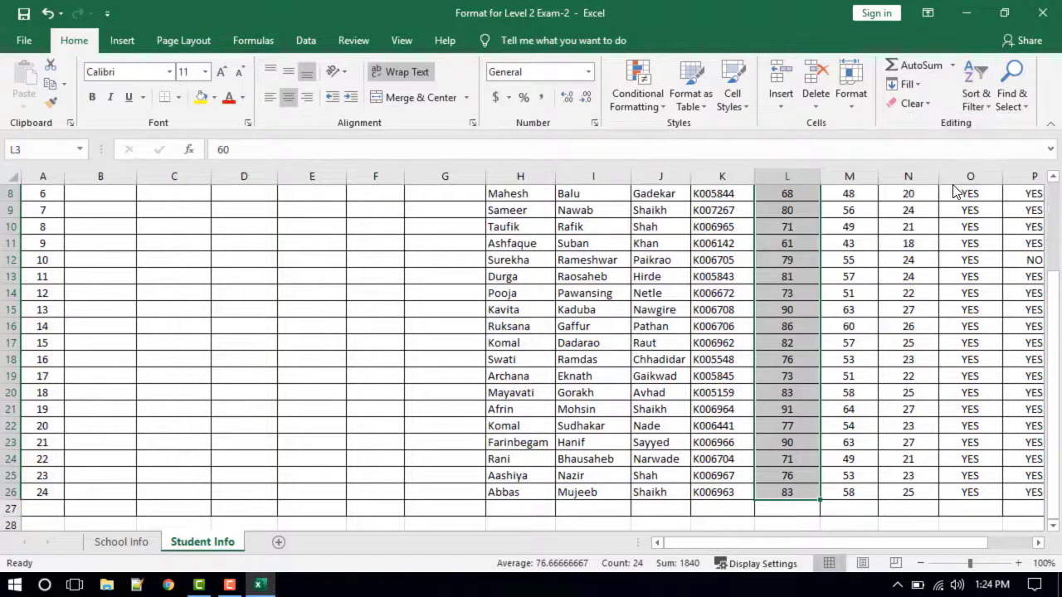
left_click(1052, 177)
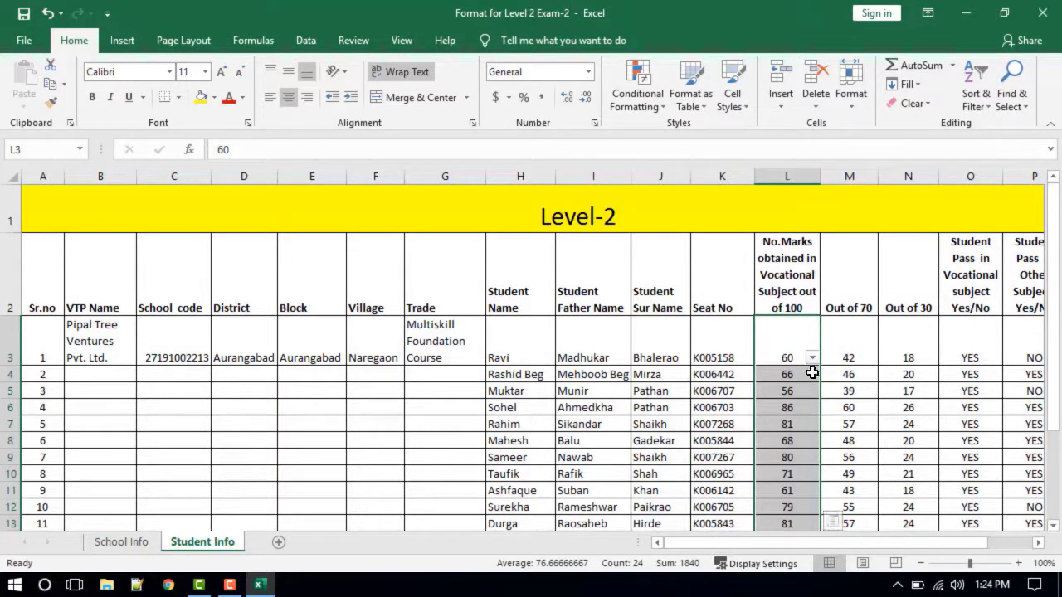
Turn off the filter on the vocational marks range L3:L26
left_click(990, 106)
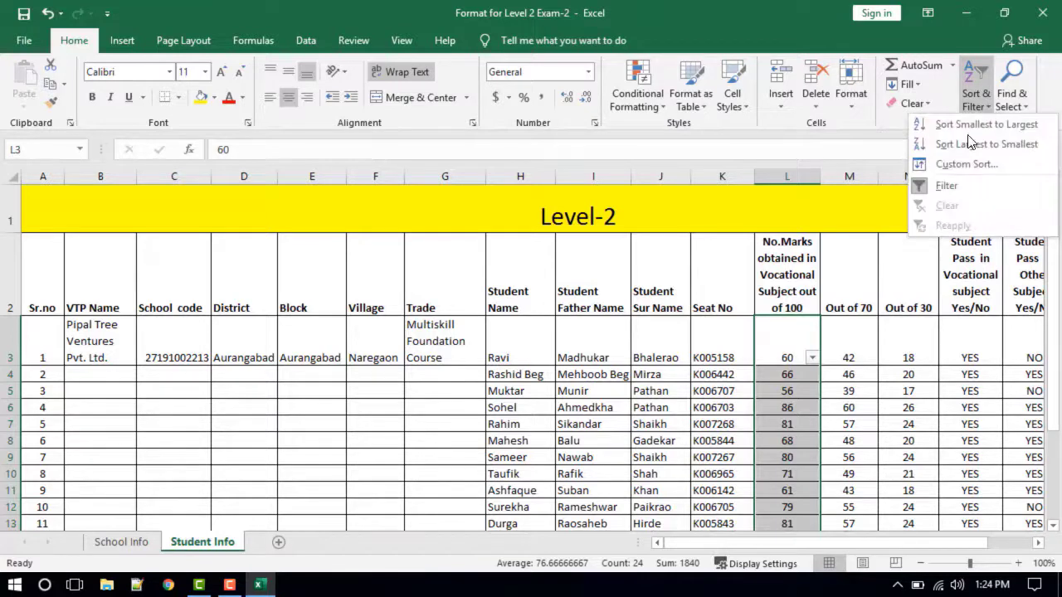
left_click(951, 185)
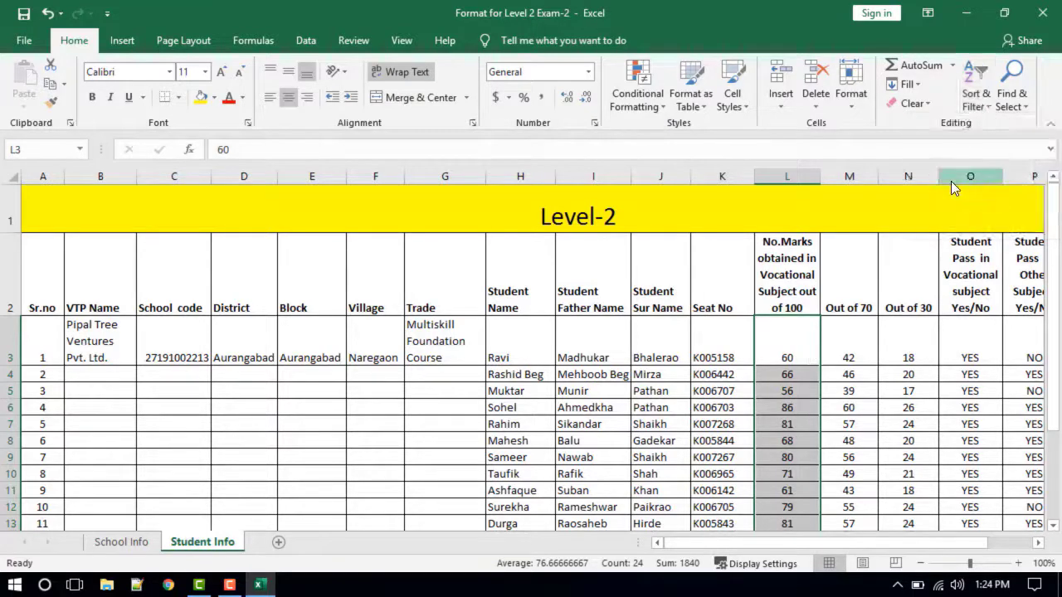
Turn on a filter for the whole Out of 70 column M and show only the rows with marks 39, 42 and 48
left_click(855, 176)
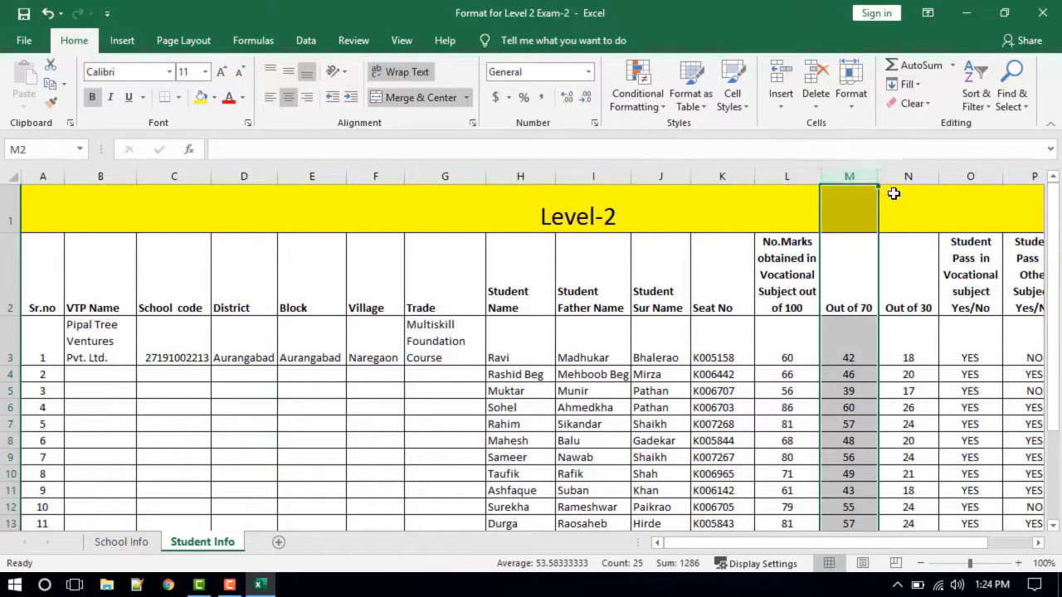
left_click(987, 106)
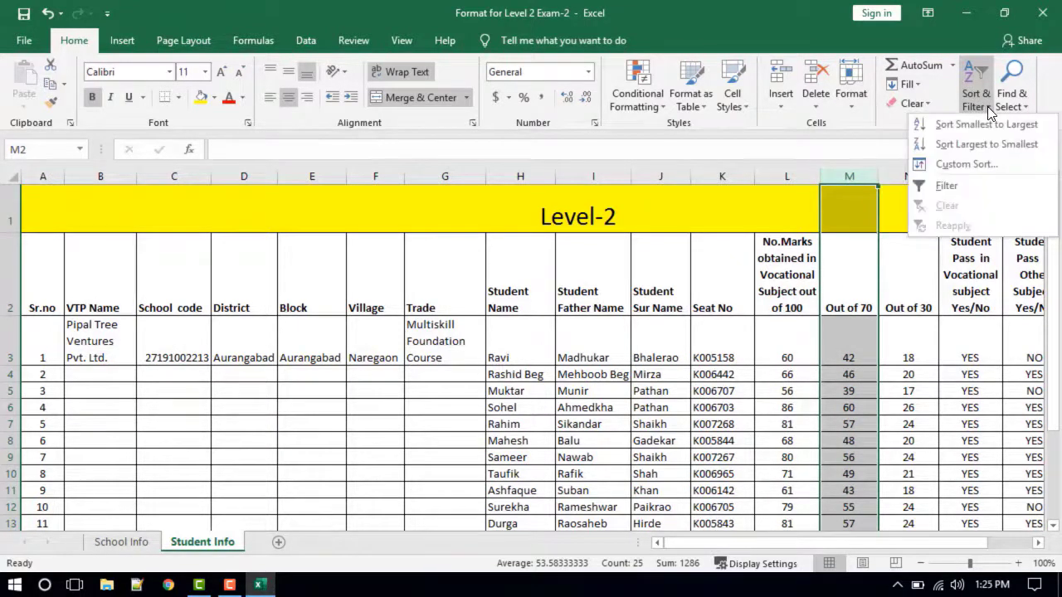
left_click(951, 190)
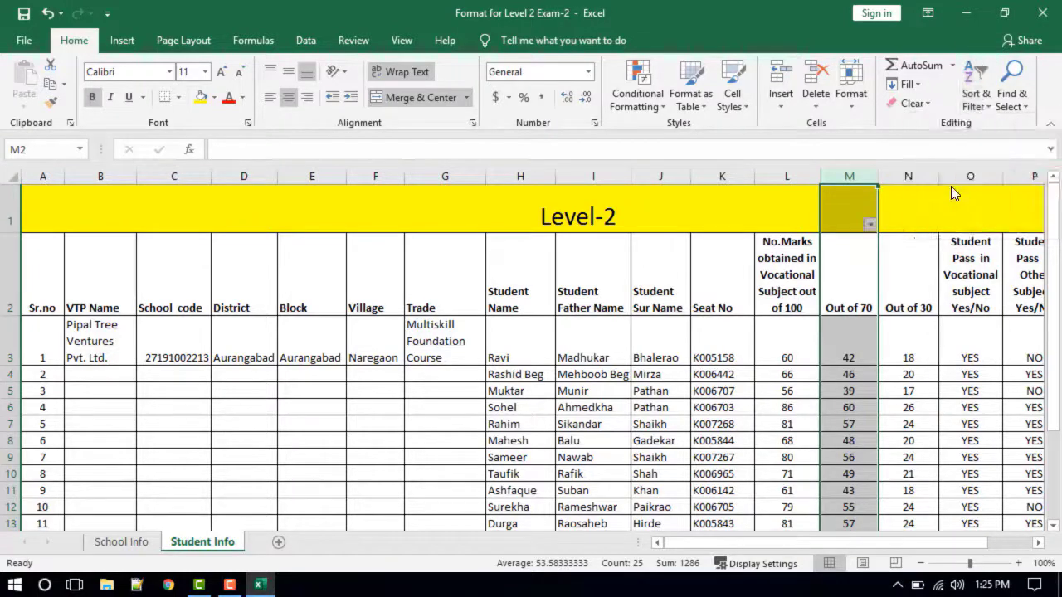
left_click(870, 225)
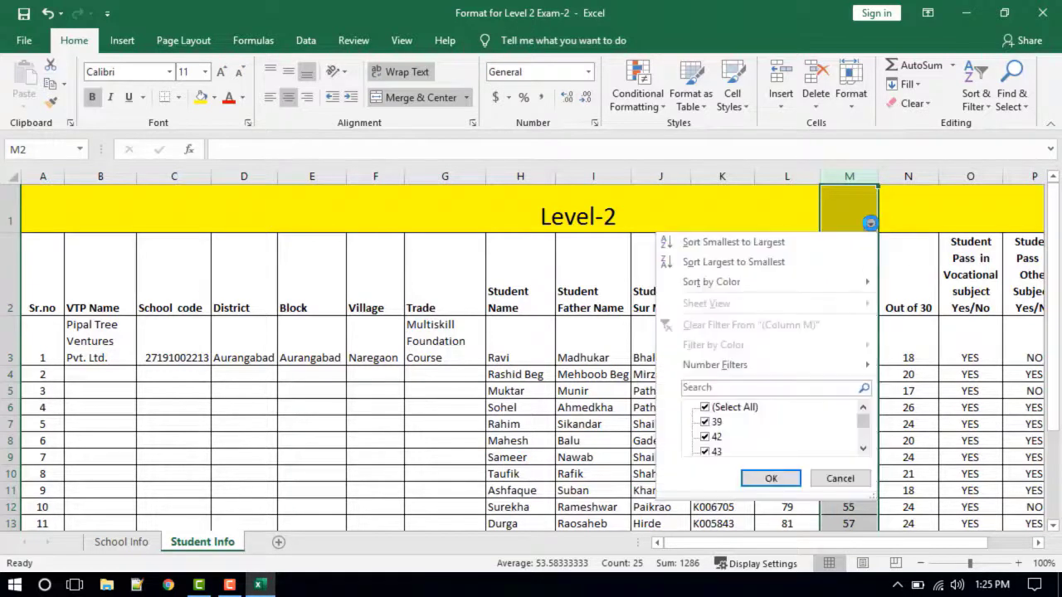
left_click(706, 408)
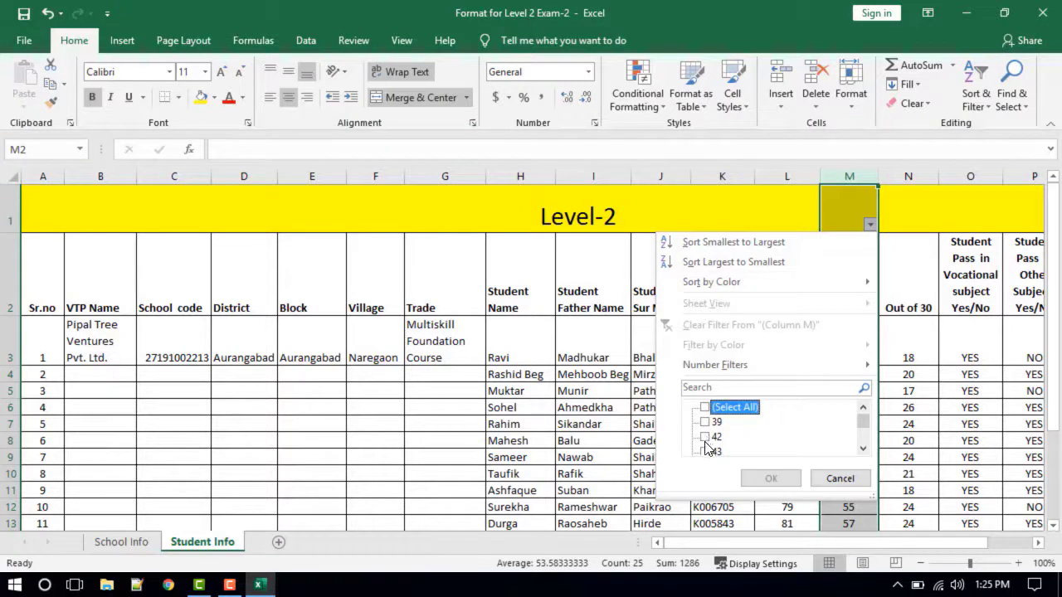
left_click(706, 437)
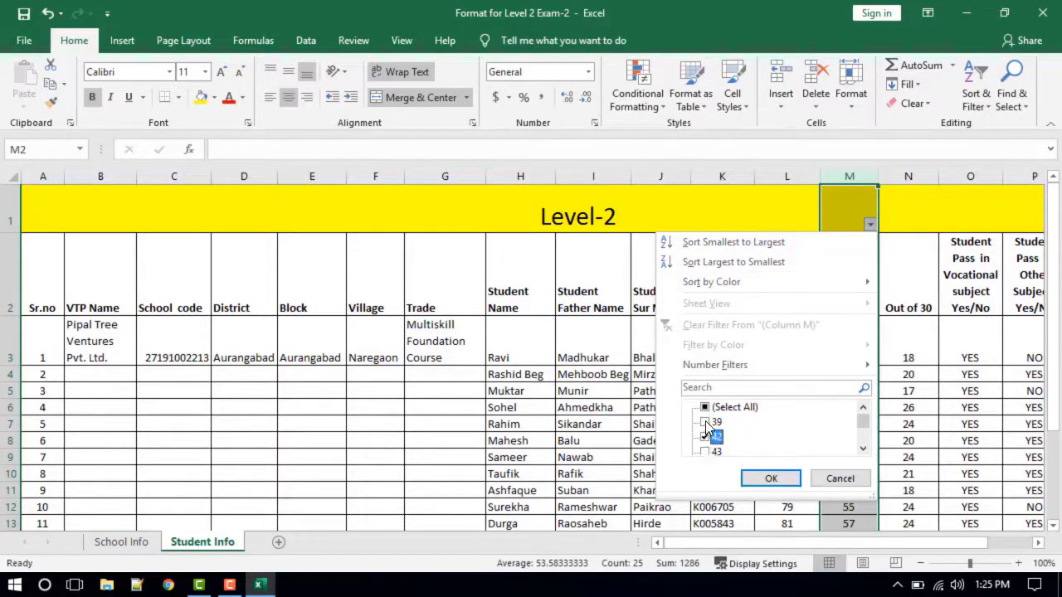
left_click(705, 423)
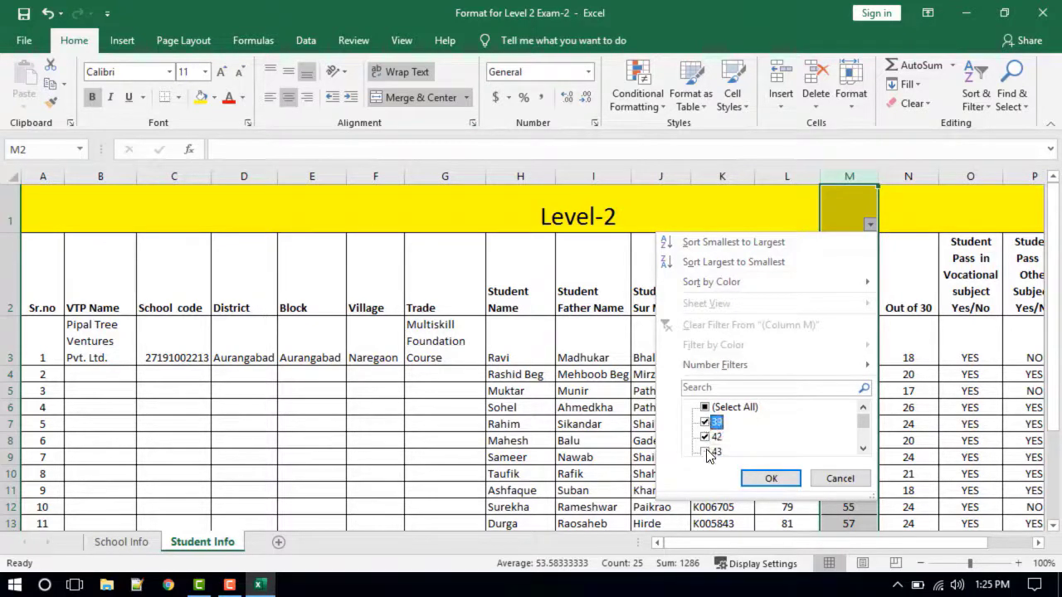
left_click(864, 451)
left_click(864, 451)
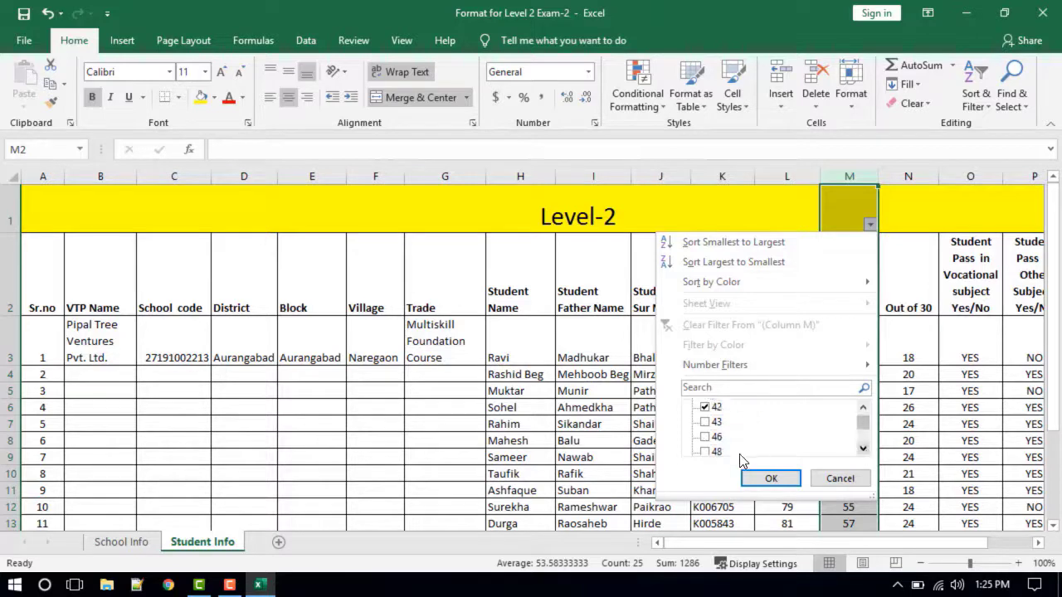
left_click(709, 451)
left_click(772, 481)
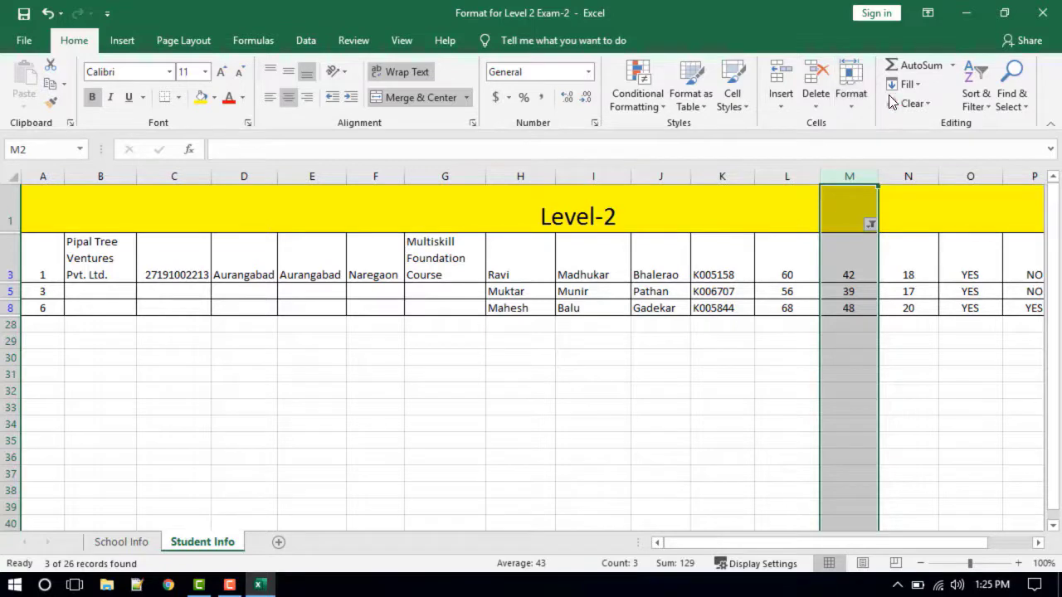
Turn off the filter on the Out of 70 column M so that all student rows are shown
left_click(987, 107)
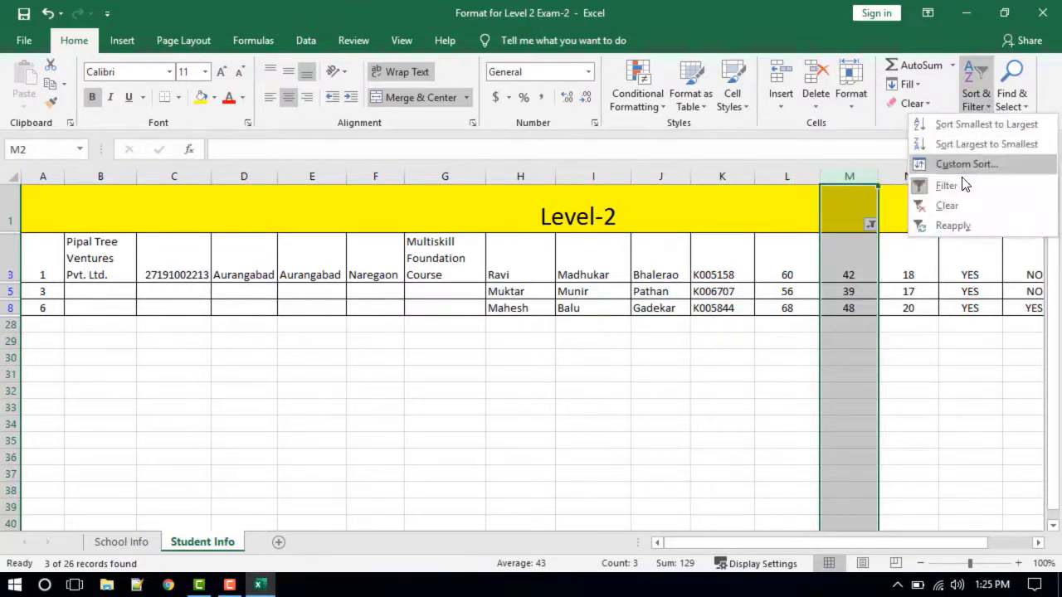
left_click(954, 188)
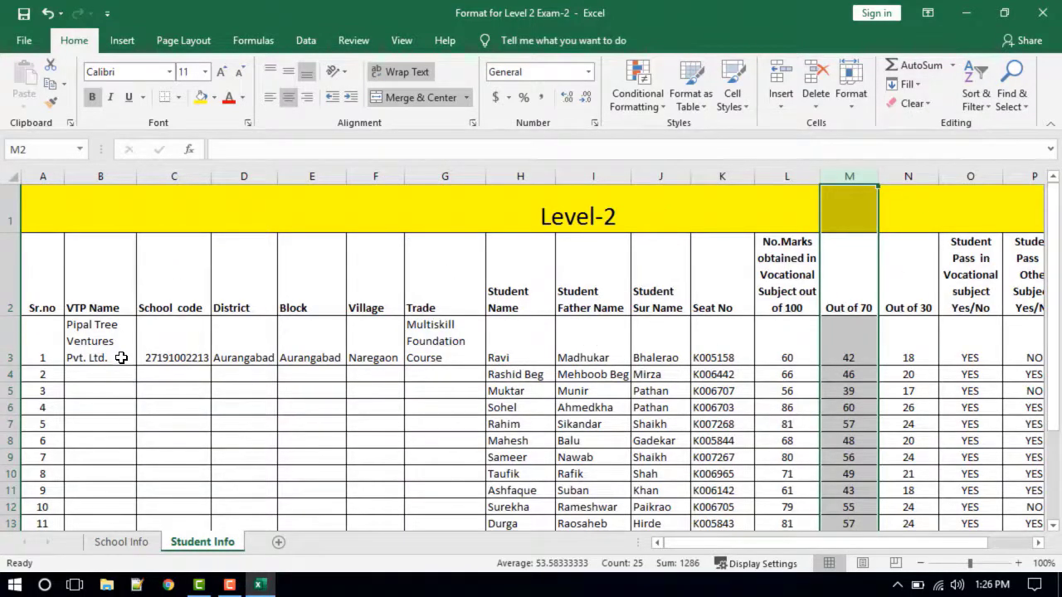
Freeze rows 1 to 3 above row 4 and check that they stay in place over the student list
left_click(10, 274)
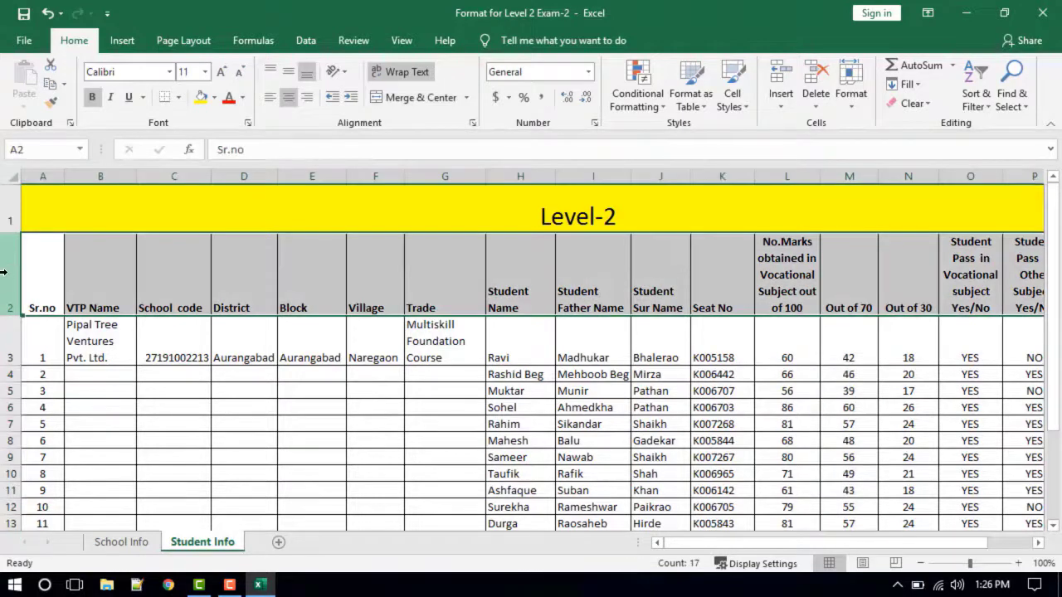
left_click(10, 350)
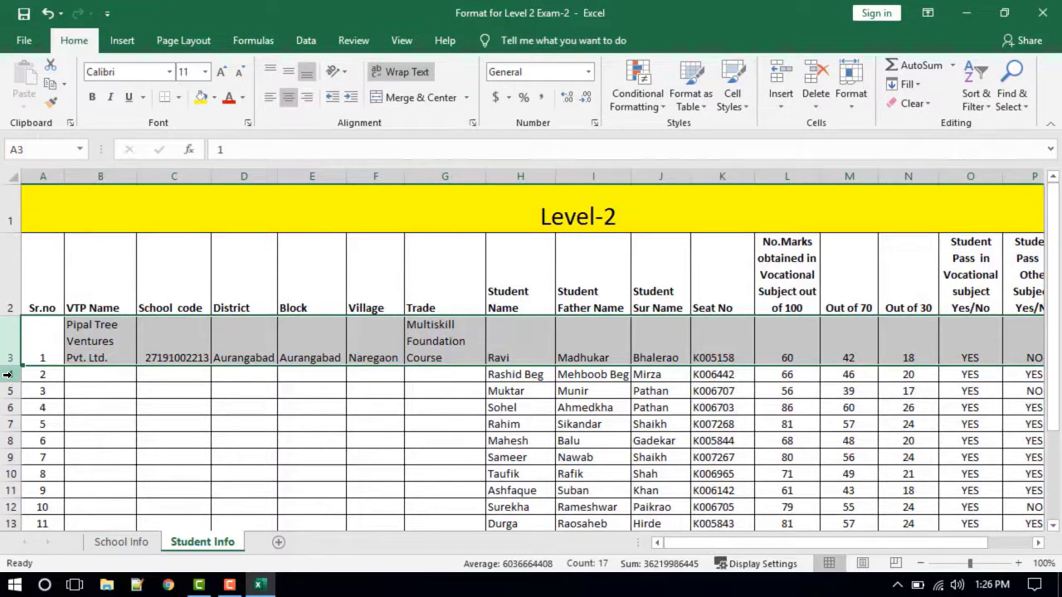
left_click(8, 374)
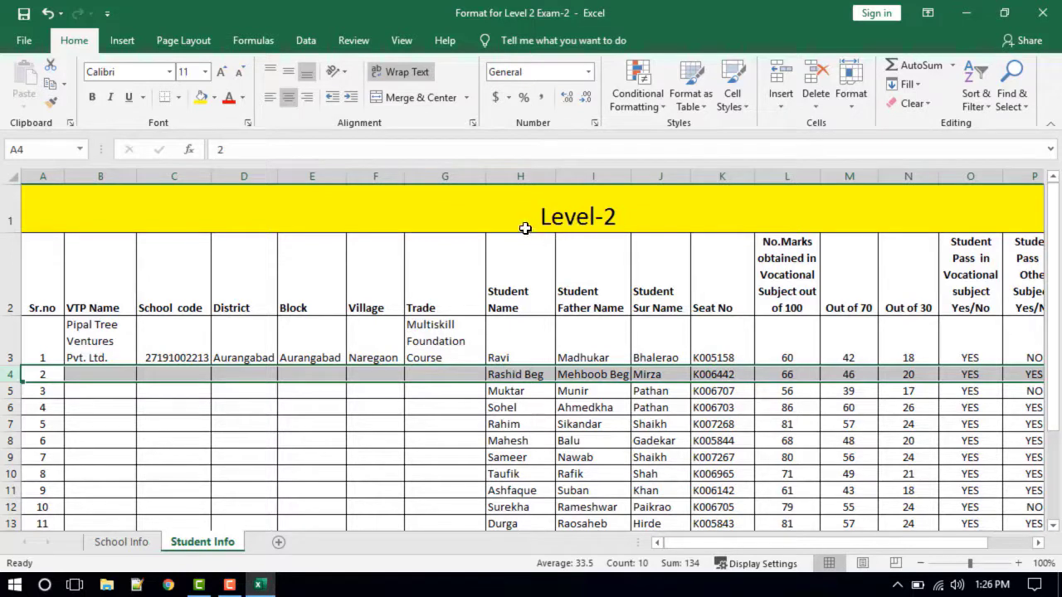
left_click(405, 44)
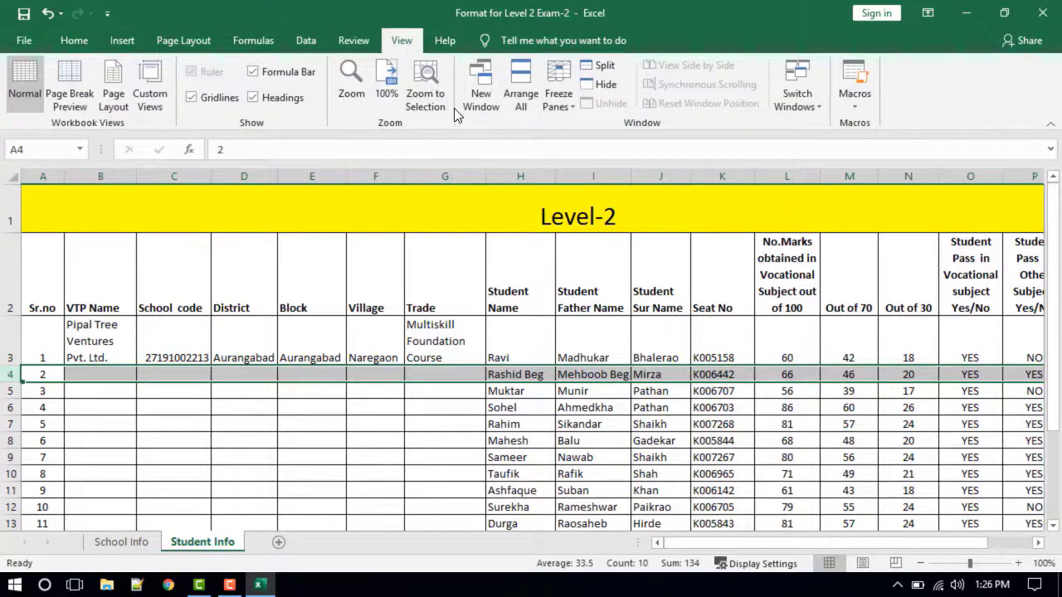
left_click(572, 106)
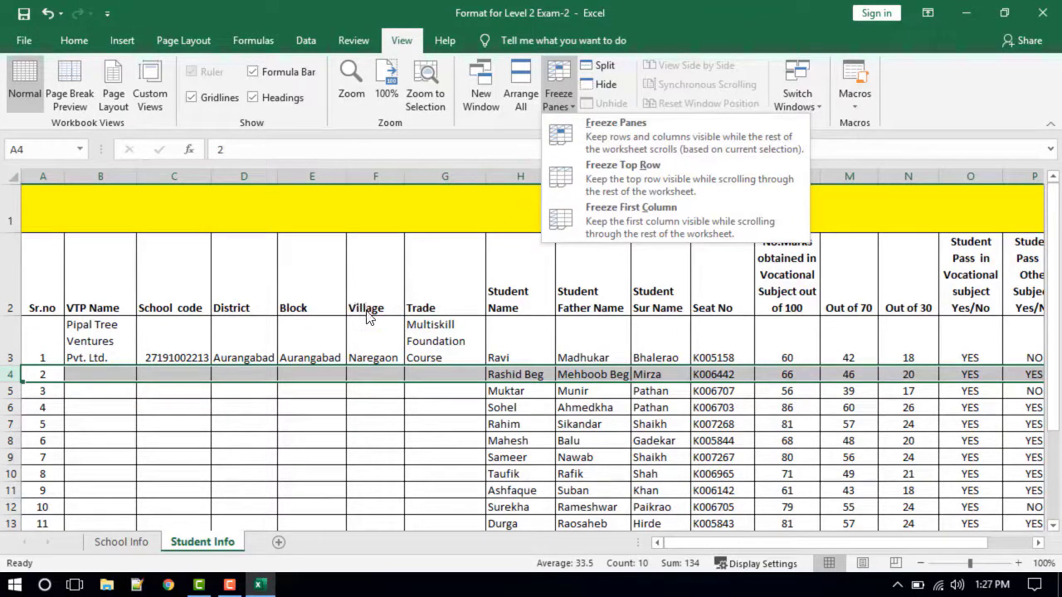
left_click(642, 134)
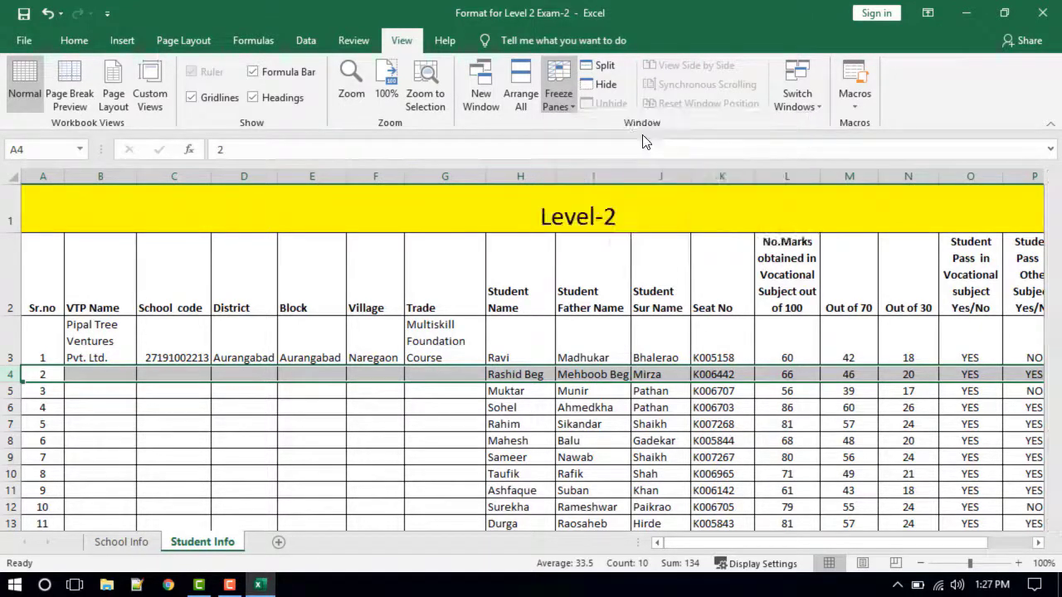
left_click(1054, 525)
scroll(1054, 529, "down", 4)
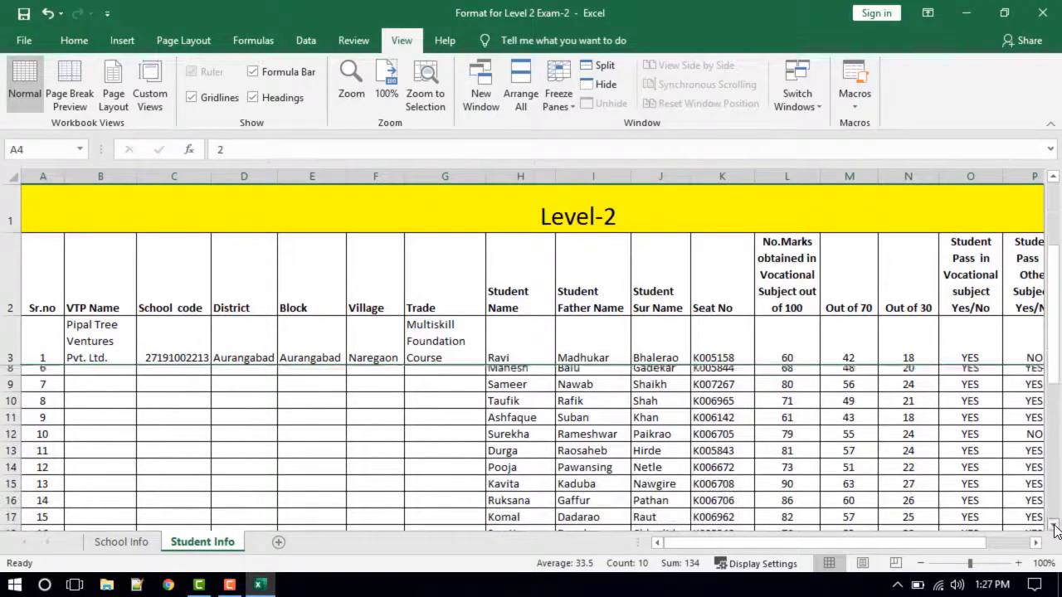
scroll(1053, 525, "down", 4)
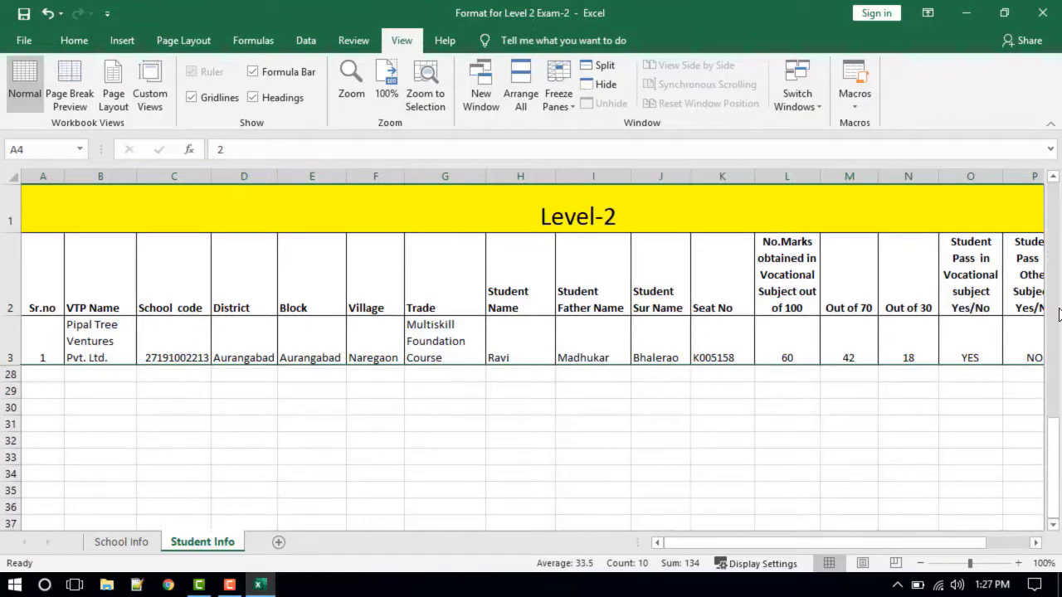
scroll(1052, 184, "up", 3)
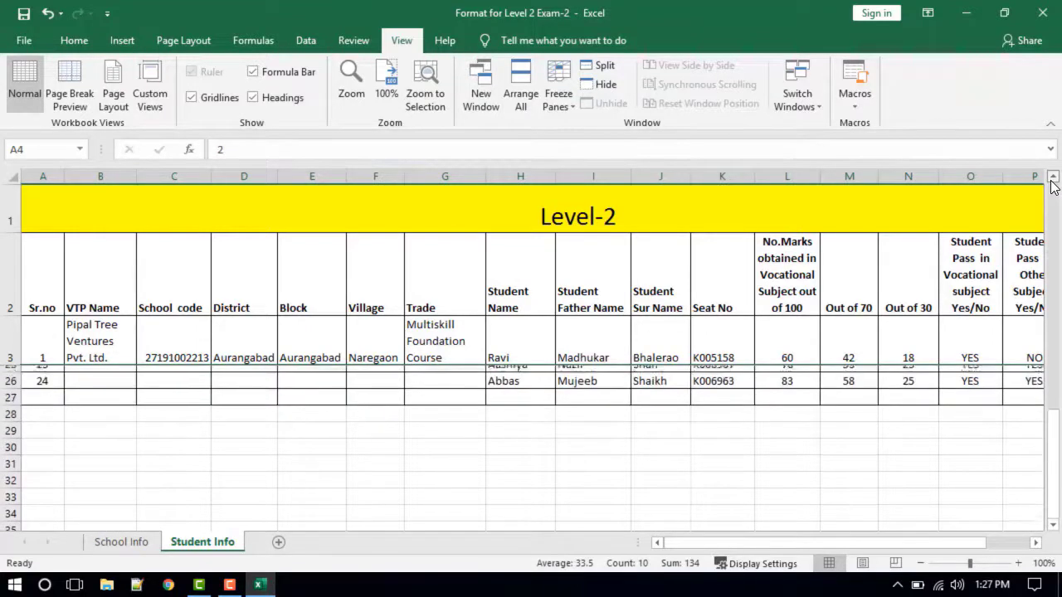
scroll(1052, 184, "up", 2)
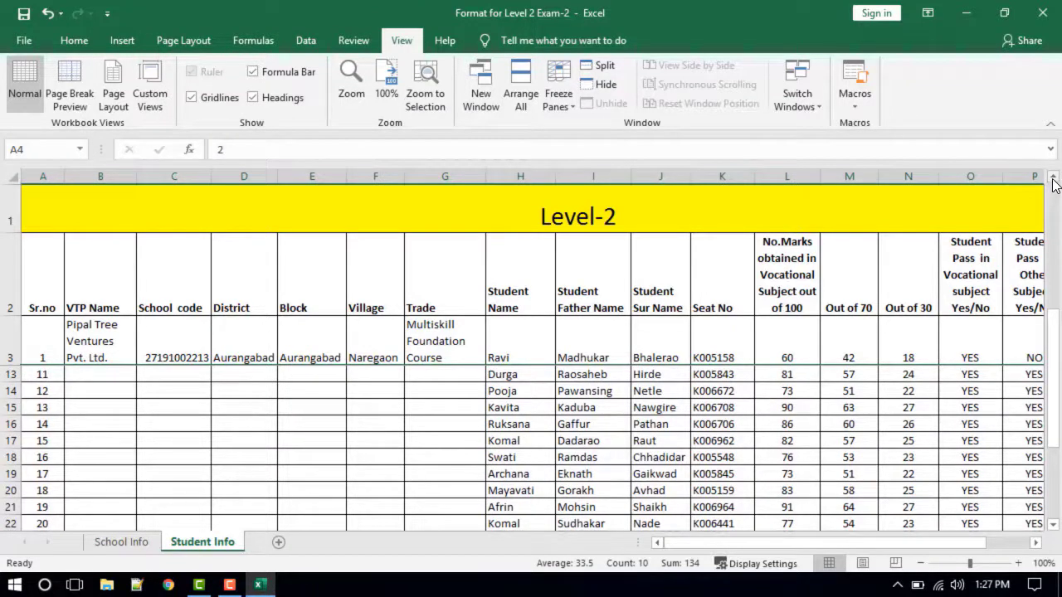
scroll(1053, 184, "up", 3)
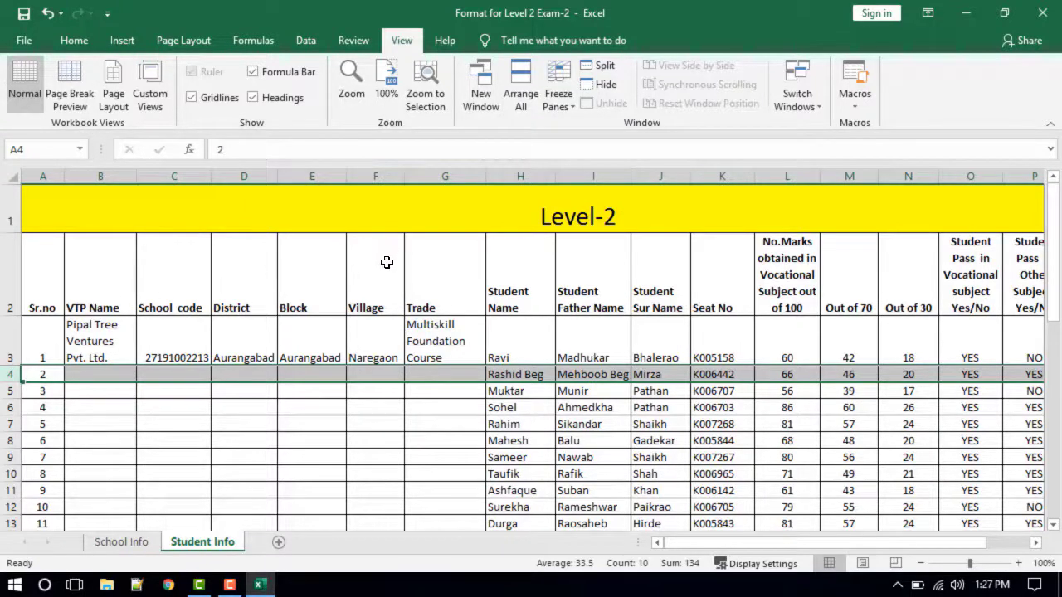
Unfreeze the panes to release the frozen rows above row 4
left_click(383, 176)
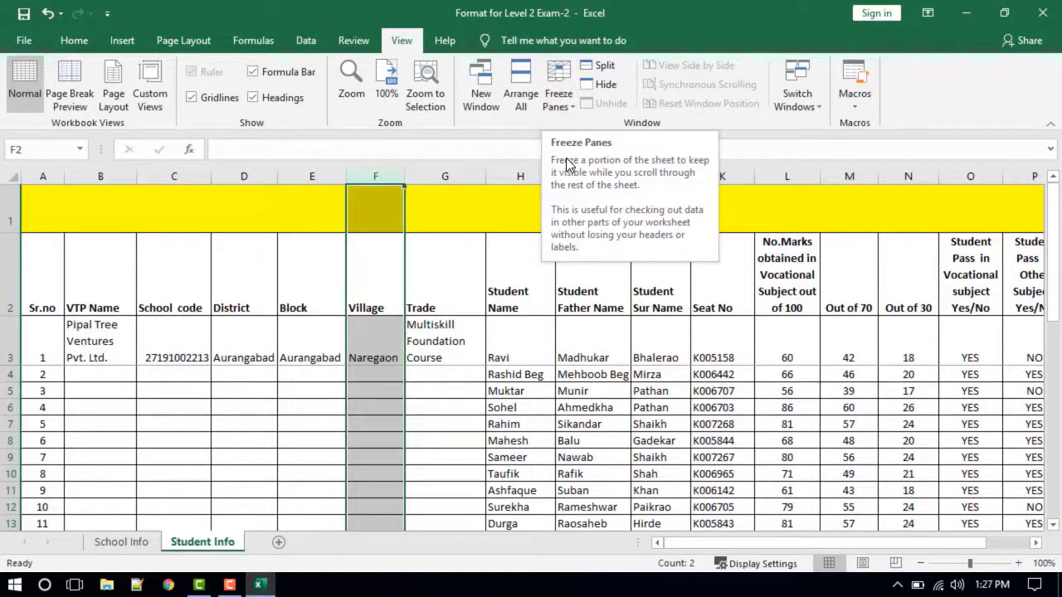
left_click(572, 106)
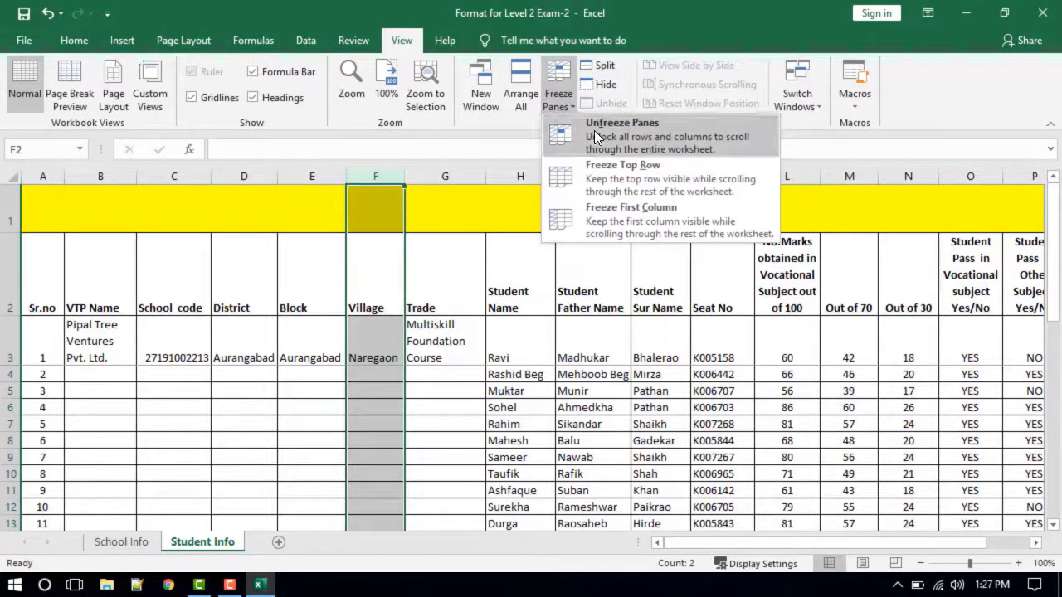
left_click(595, 130)
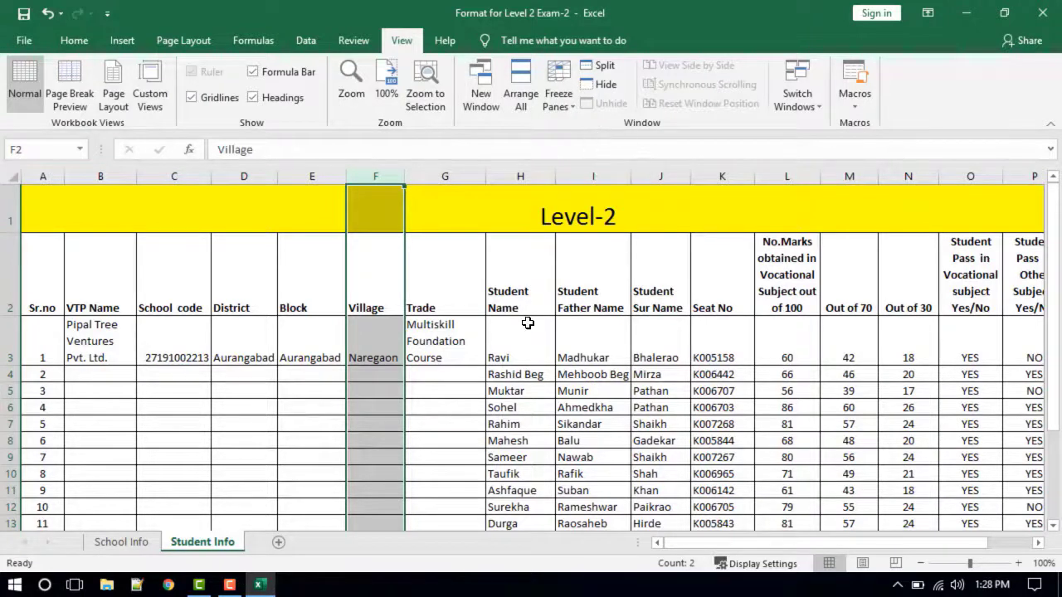
left_click(289, 418)
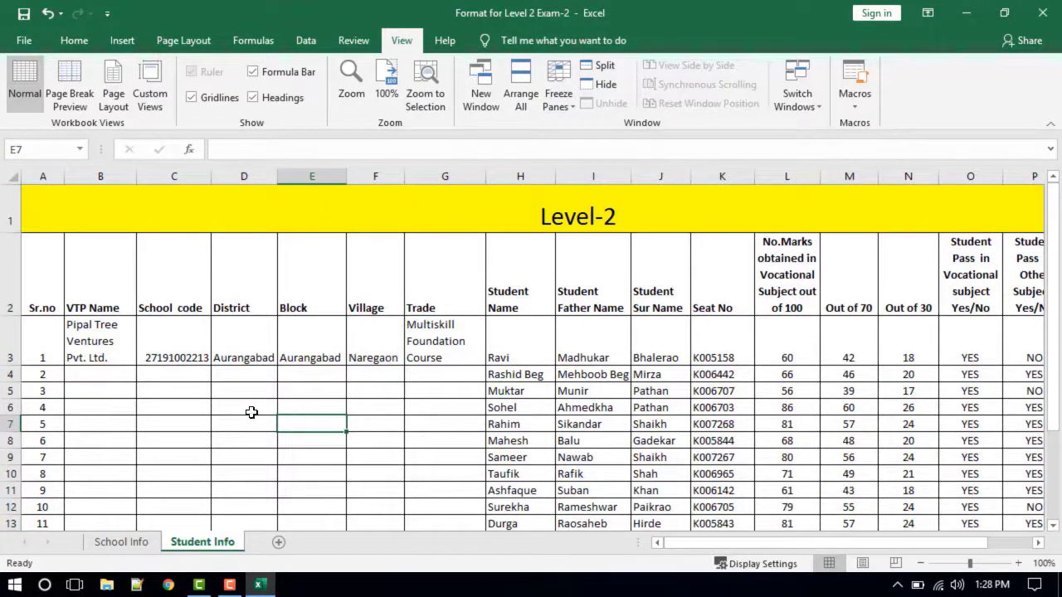
Freeze columns A to C ahead of the District column D and check that they stay in place beside the far columns
left_click(7, 374)
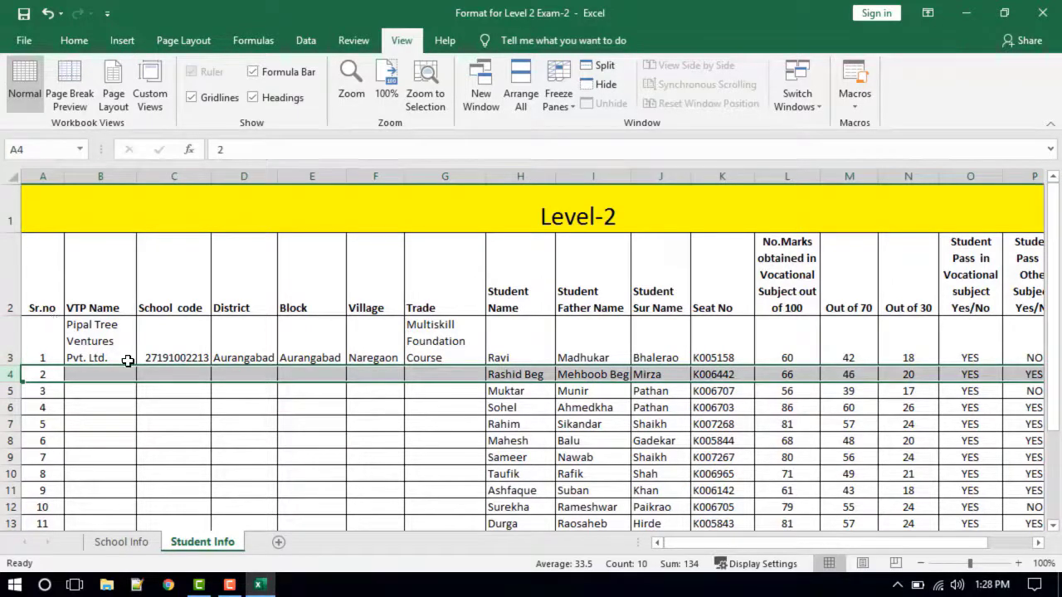
left_click(245, 176)
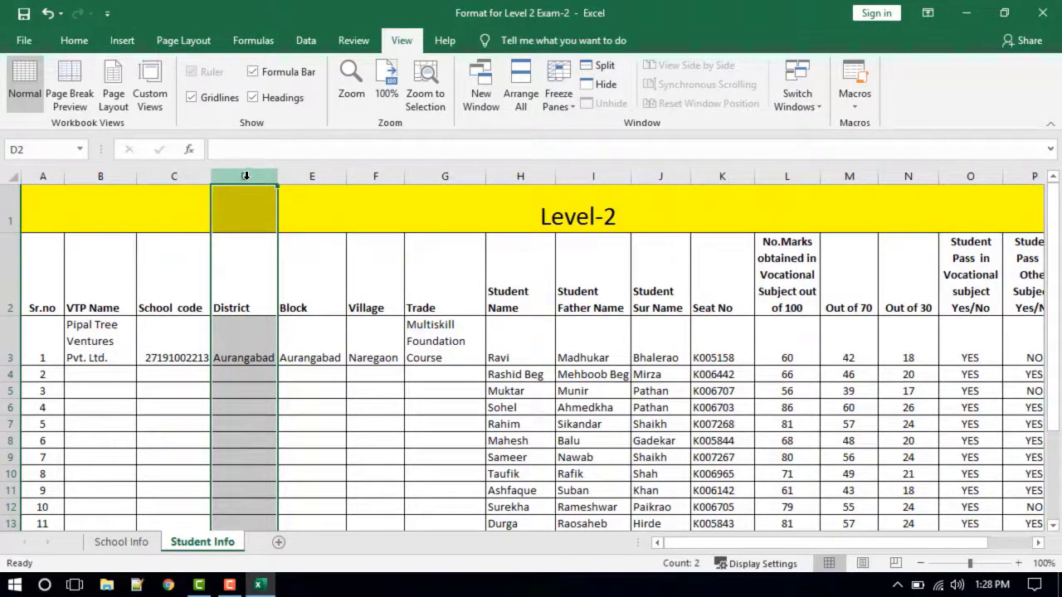
left_click(571, 104)
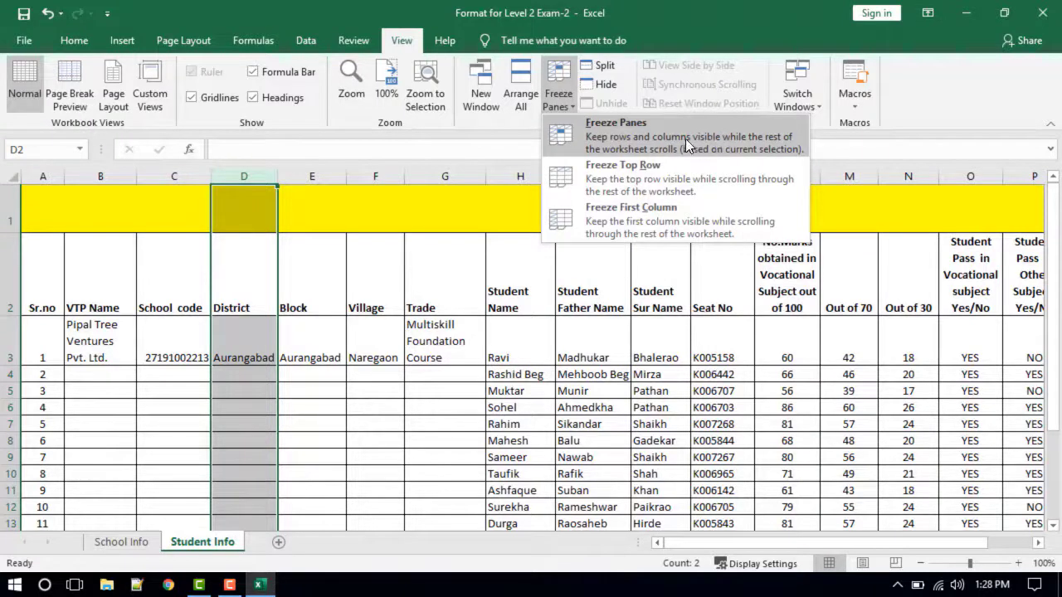
left_click(660, 143)
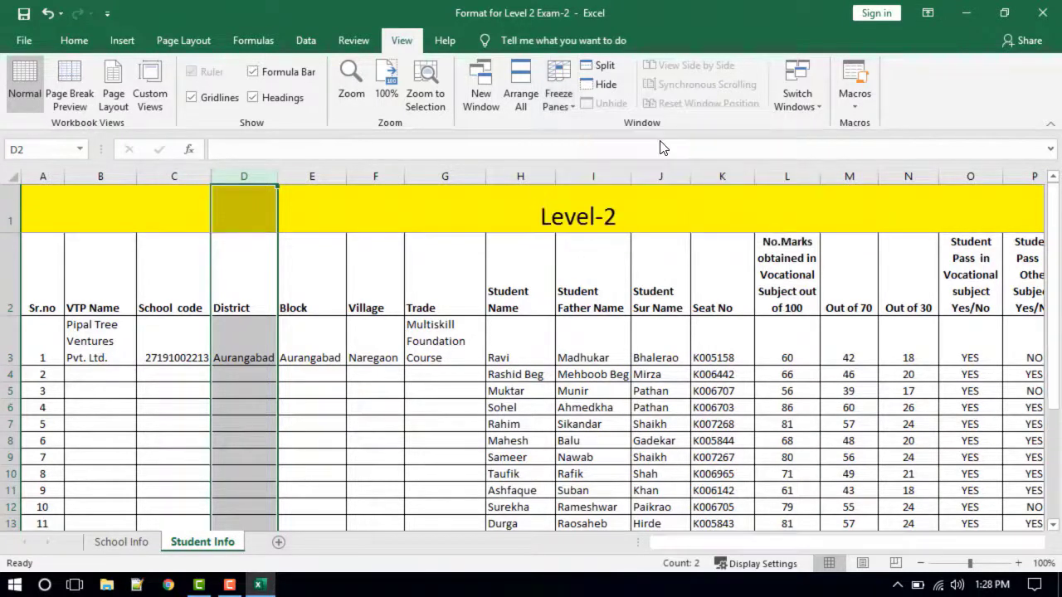
left_click(1036, 543)
left_click(1036, 542)
left_click_drag(1036, 543, 1036, 543)
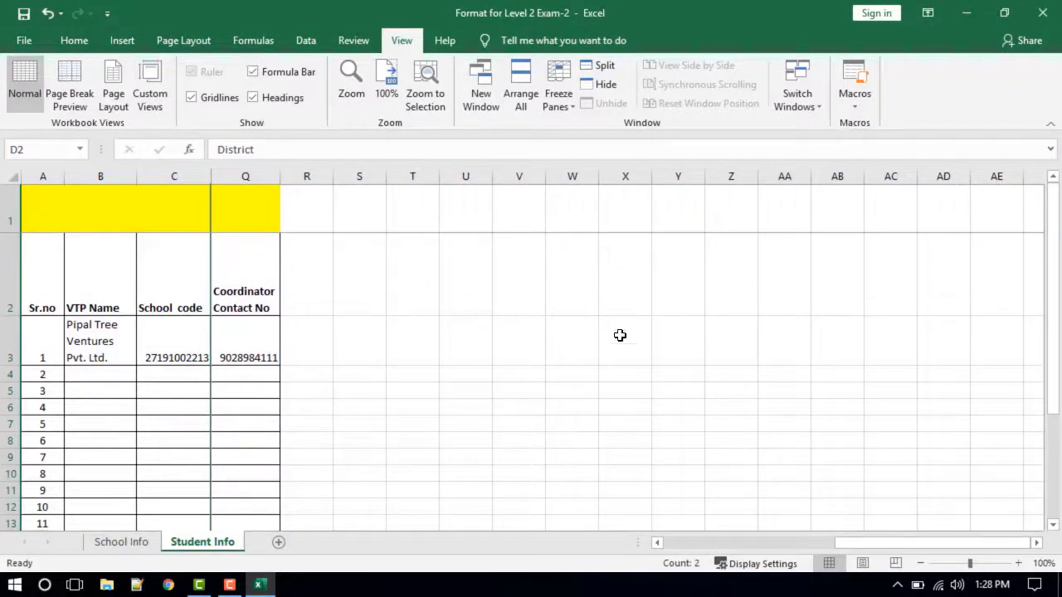
Unfreeze the panes to release the frozen columns A to C
left_click(572, 106)
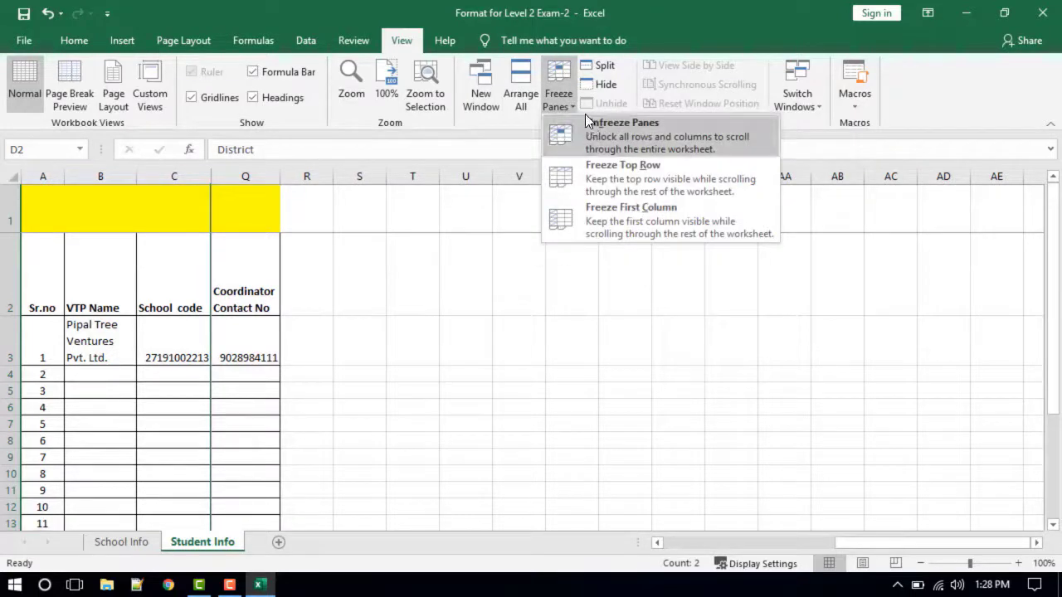
left_click(603, 130)
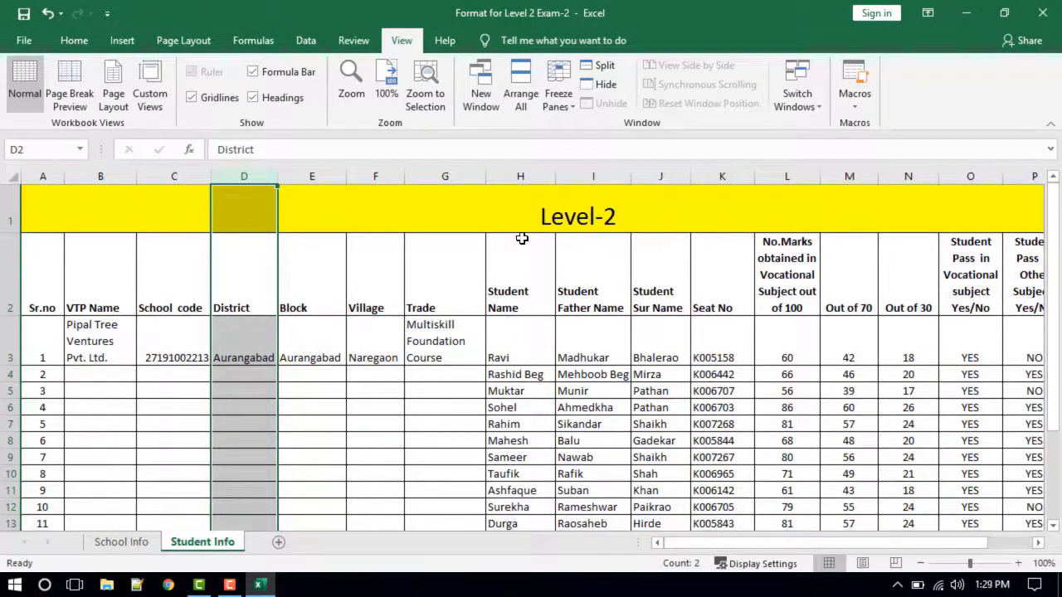
Close the Format for Level 2 Exam-2 workbook
left_click_drag(686, 301, 853, 138)
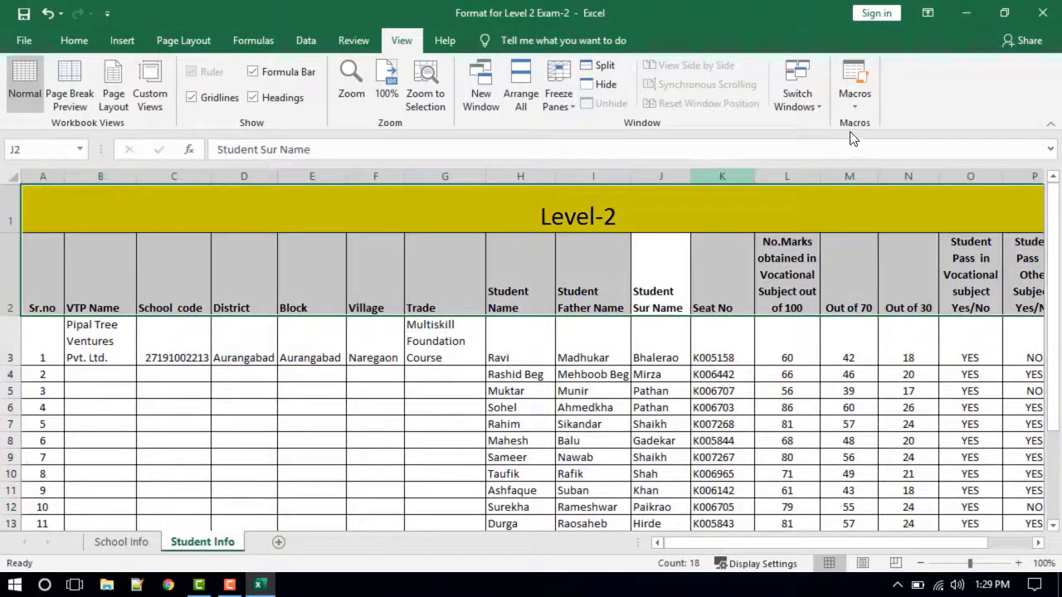
left_click(794, 392)
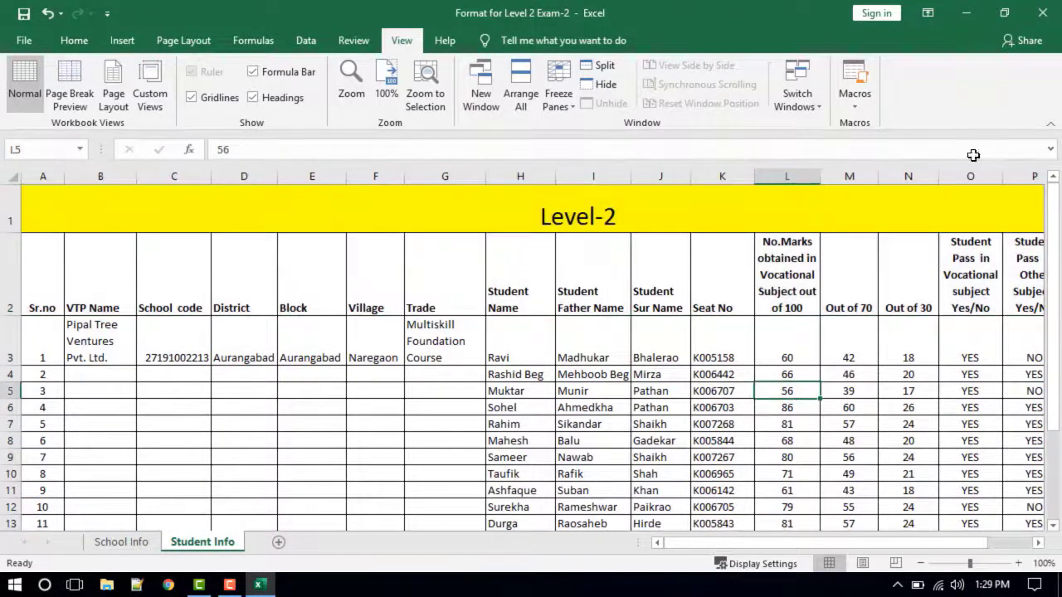
left_click(1044, 13)
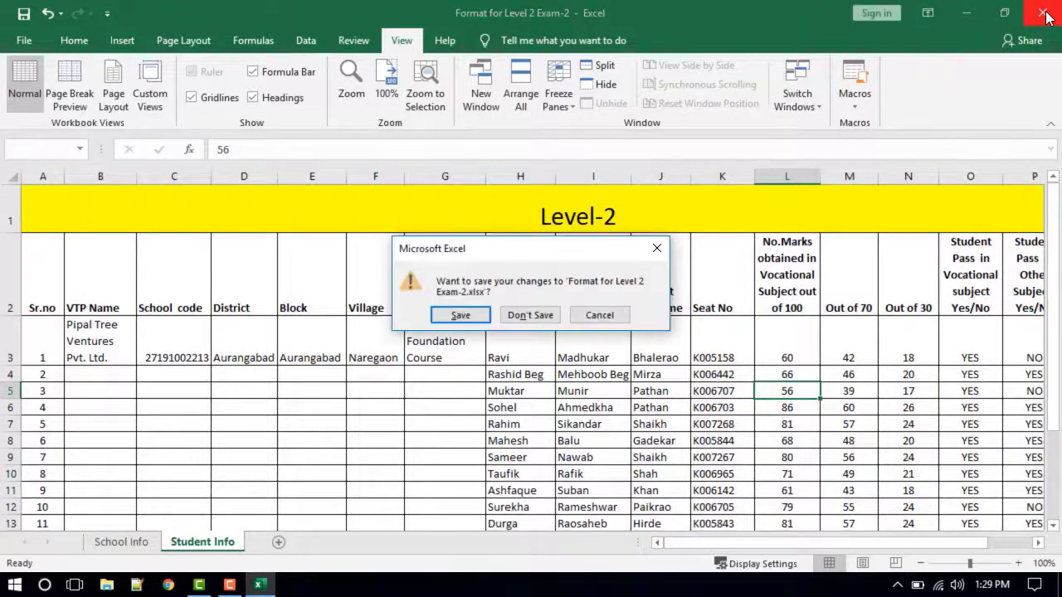